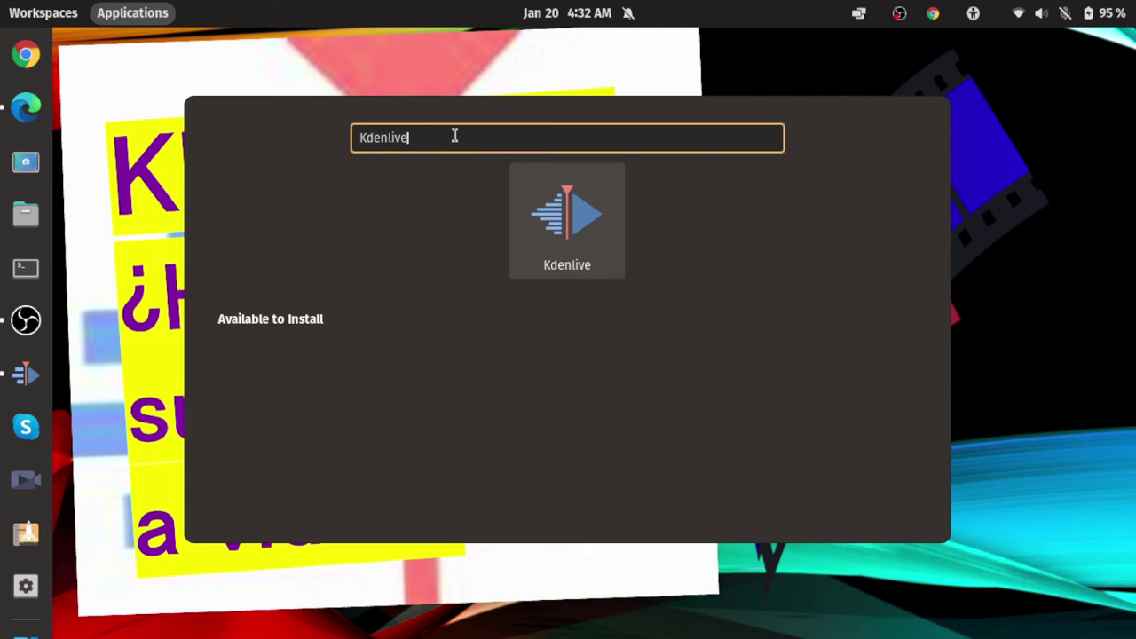
- Clear and dismiss the application search, and switch to the Kdenlive project that is already open
key(BackSpace)
key(BackSpace)
key(BackSpace)
key(BackSpace)
key(BackSpace)
key(BackSpace)
key(BackSpace)
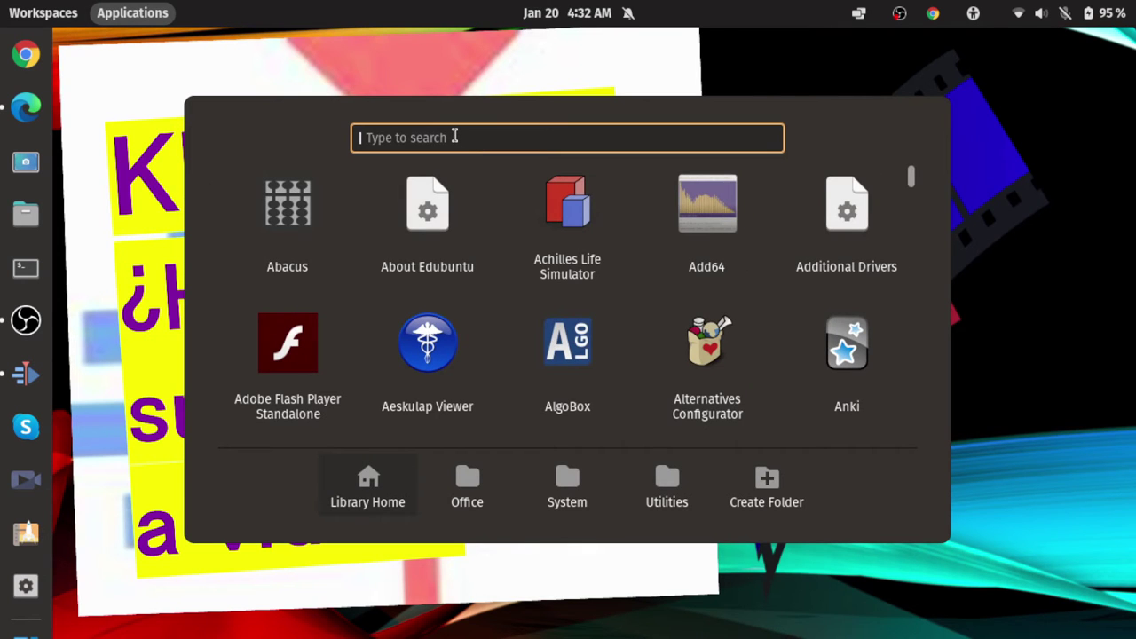
click(363, 45)
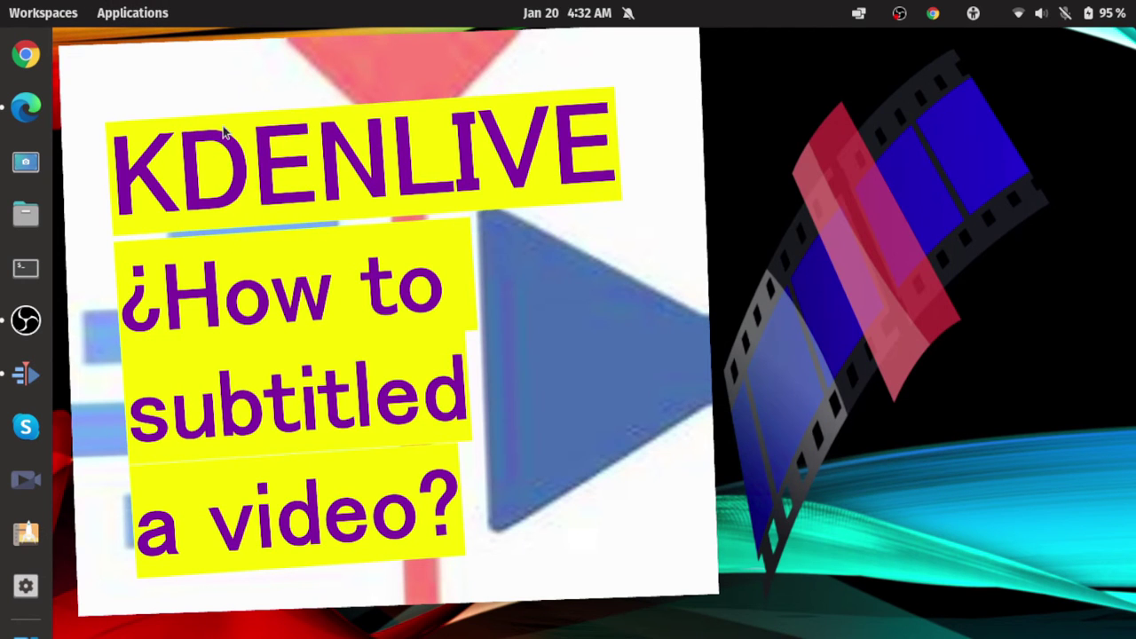
click(25, 374)
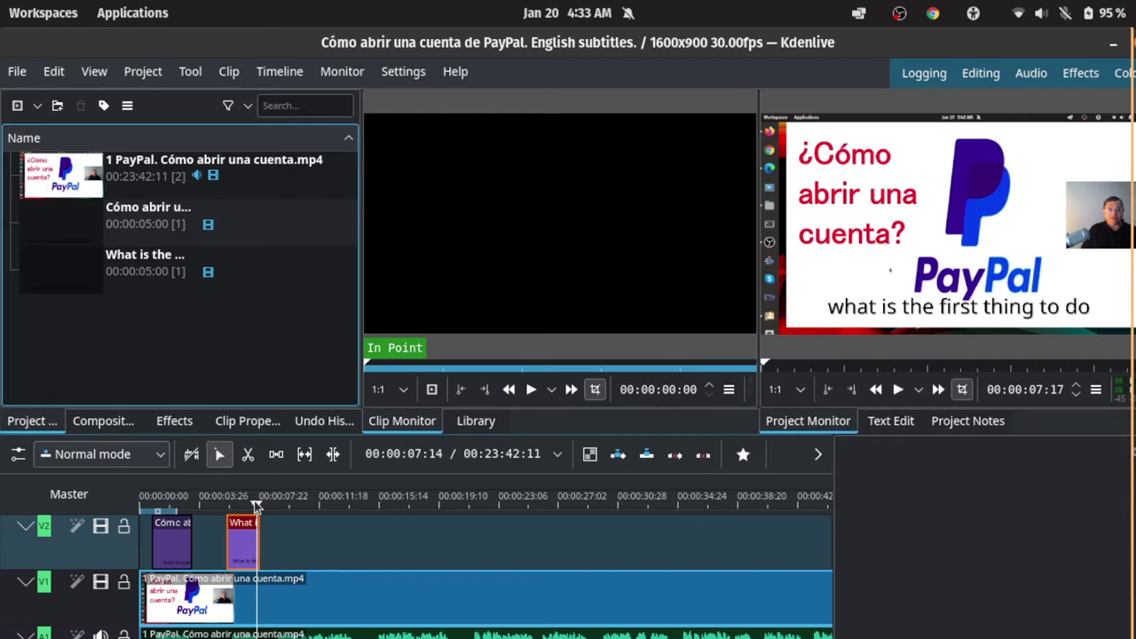
- Play the timeline from the beginning to review the two existing subtitles, and stop playback at about 12 seconds
drag(256, 506, 142, 506)
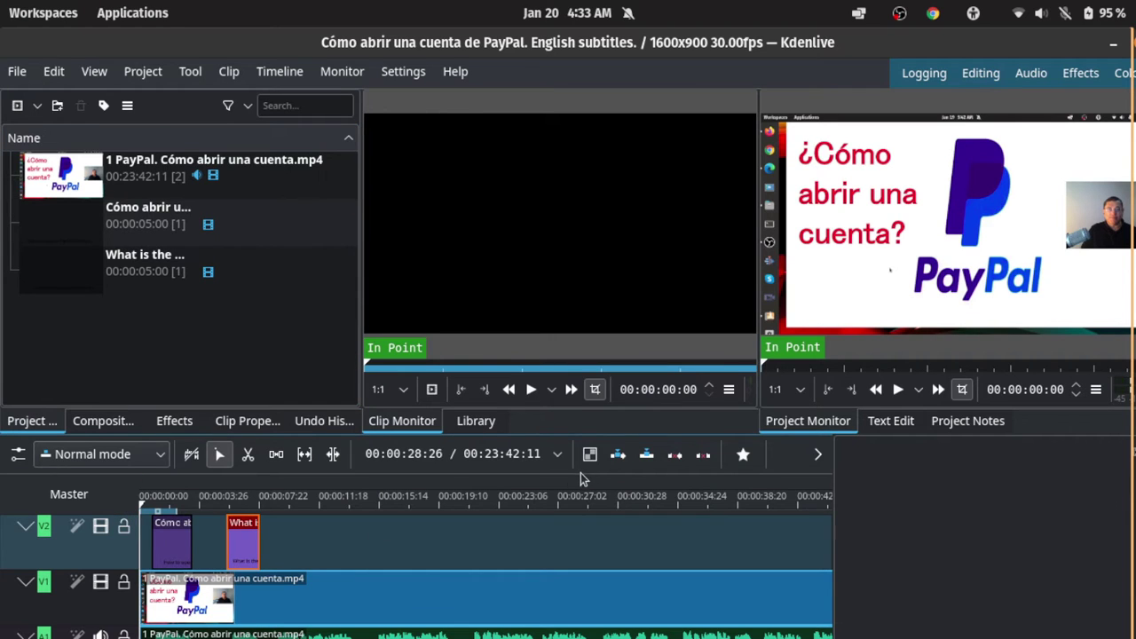
click(899, 392)
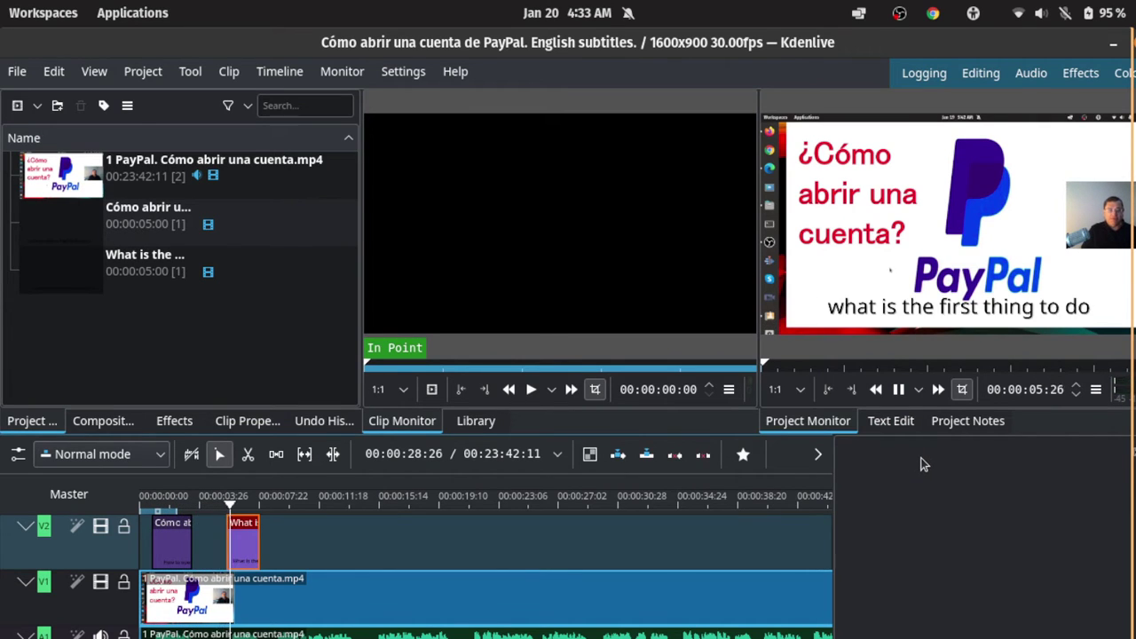
click(900, 390)
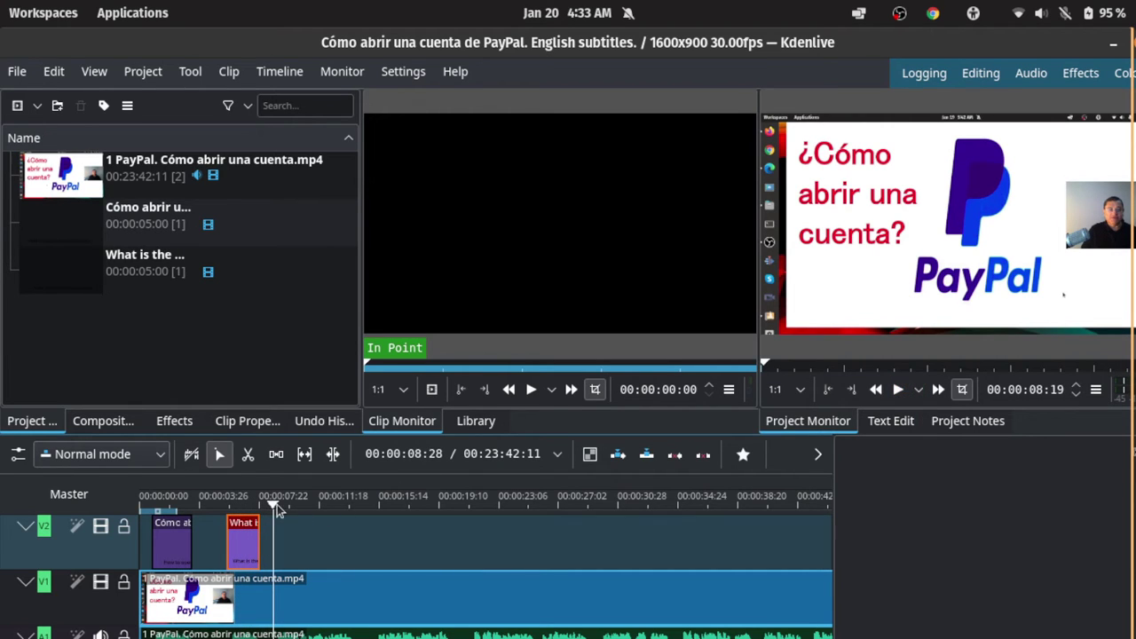
drag(277, 504, 142, 504)
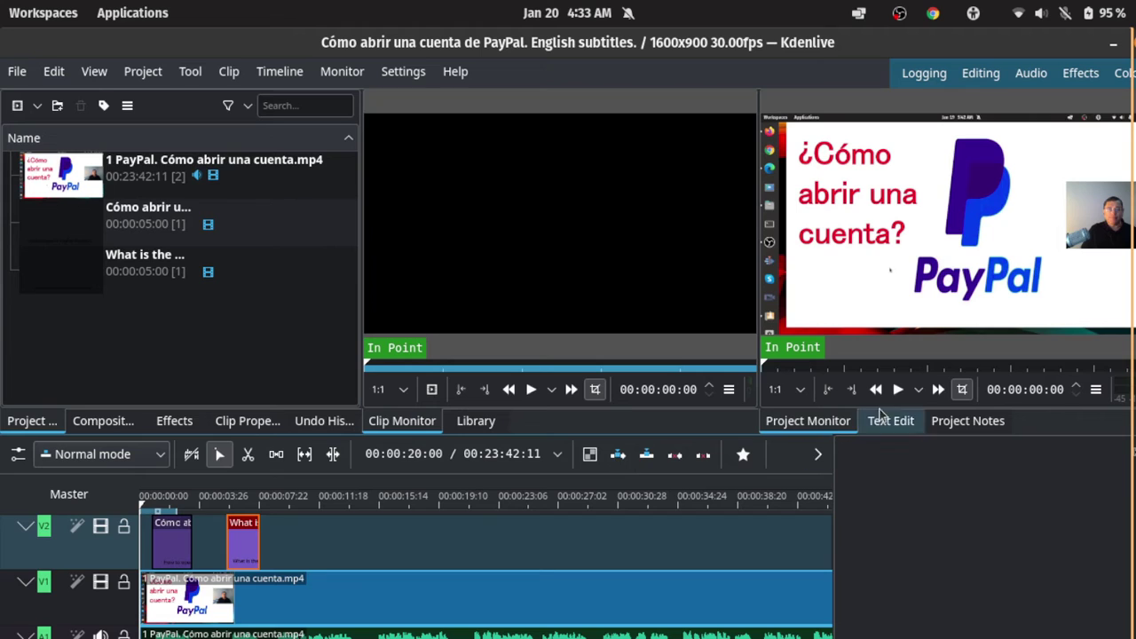
click(899, 391)
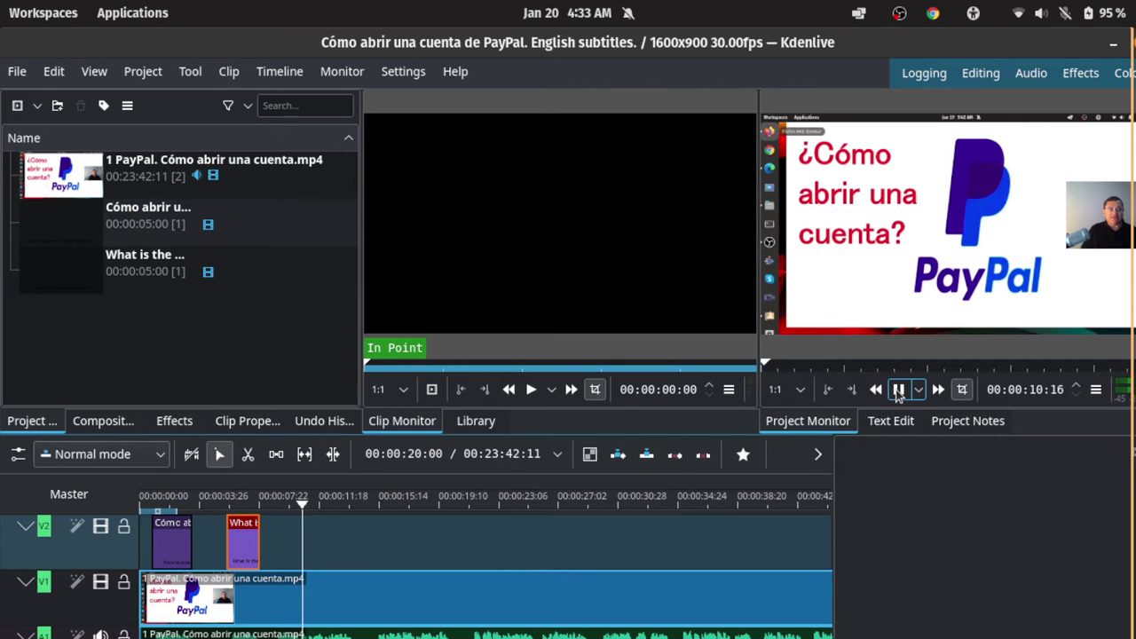
click(898, 392)
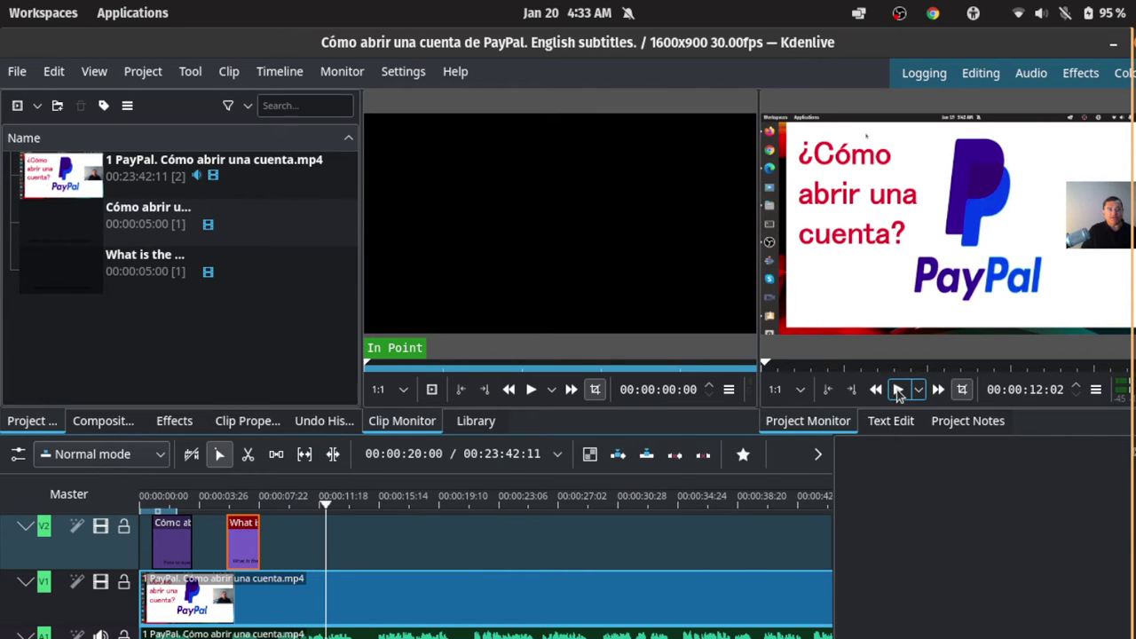
- Add a title clip to the project and enter the text "The first we have to do is" near the frame's lower edge
right_click(135, 327)
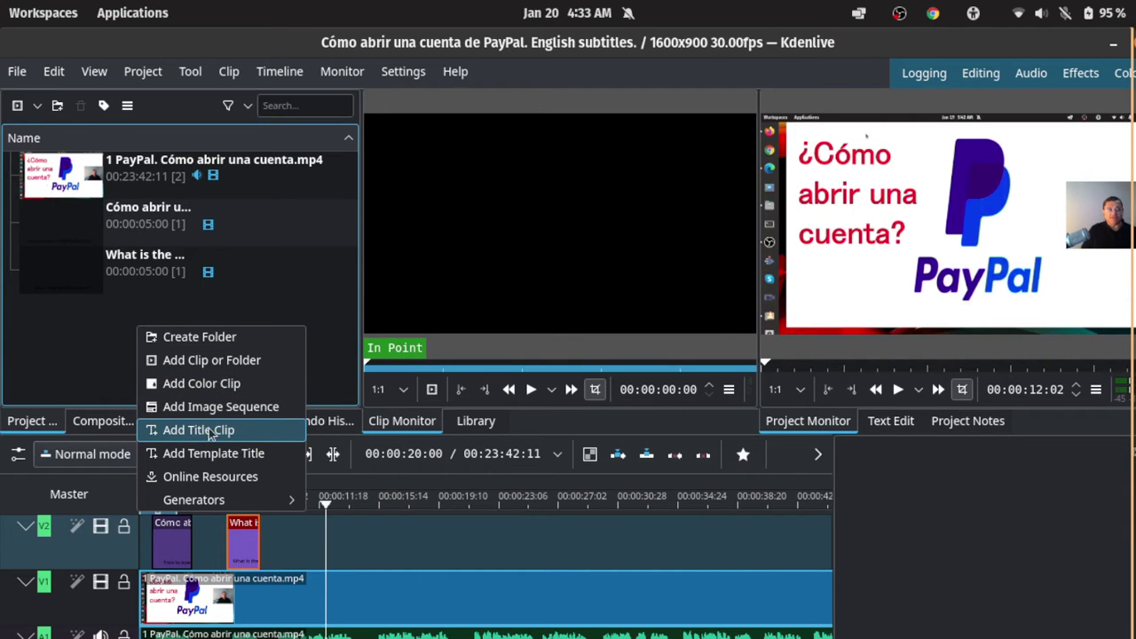
click(273, 433)
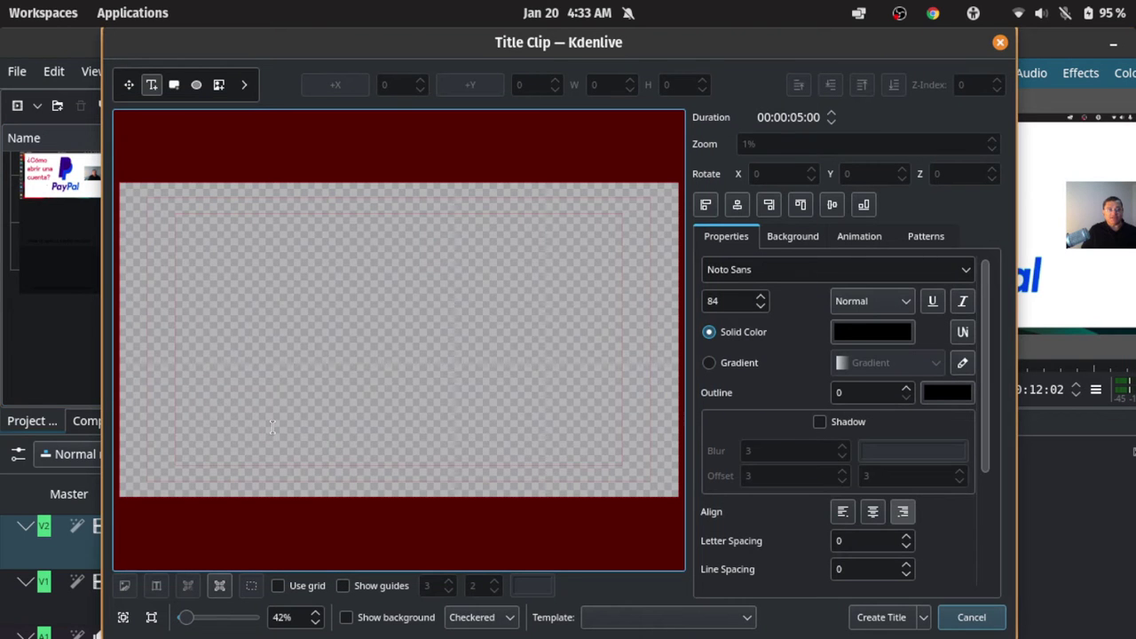
click(339, 464)
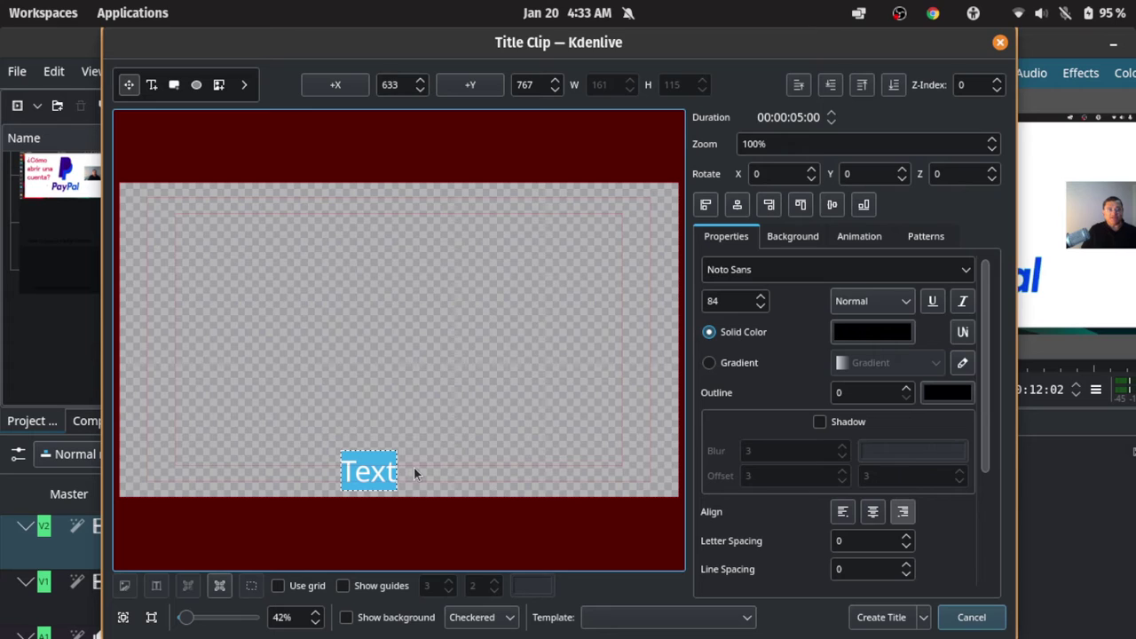
key(BackSpace)
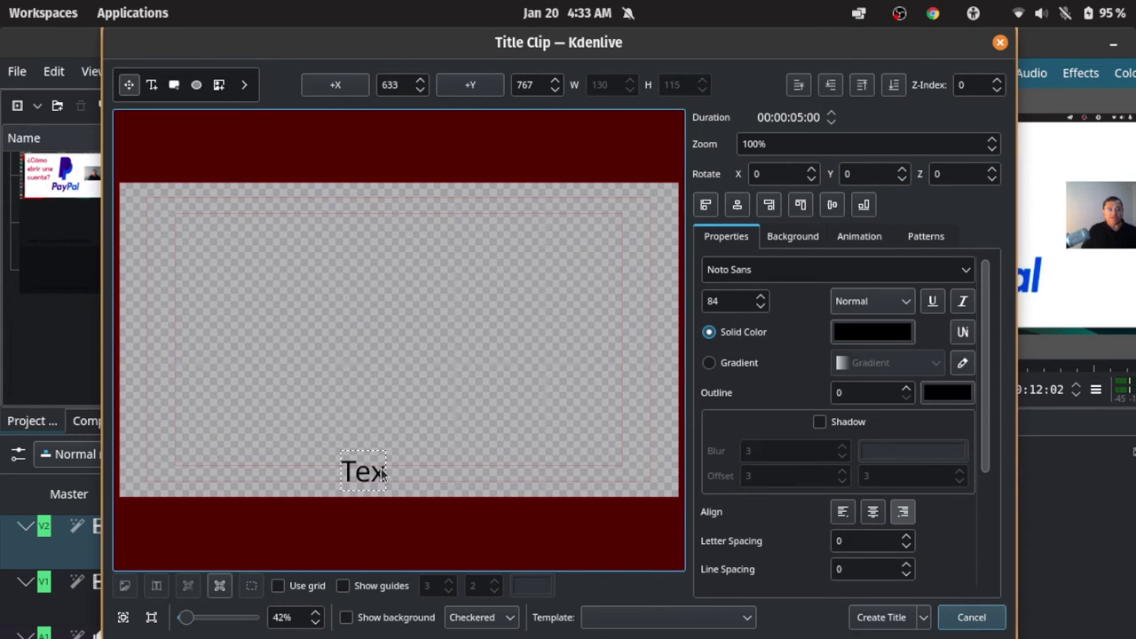
key(BackSpace)
key(BackSpace)
key(BackSpace)
text(The first)
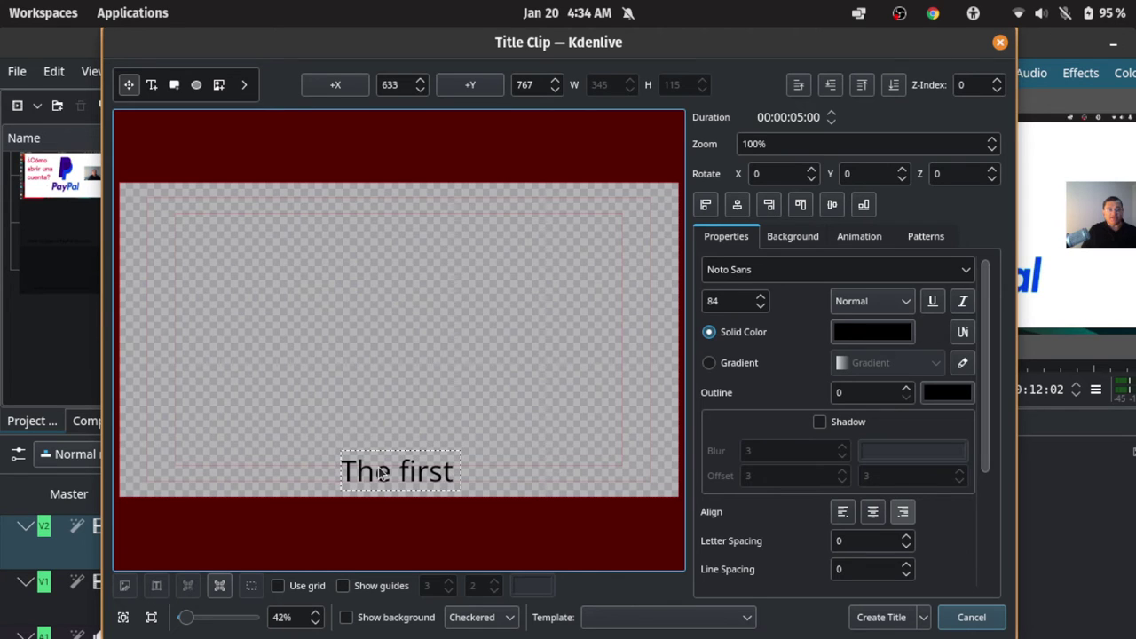
text( we )
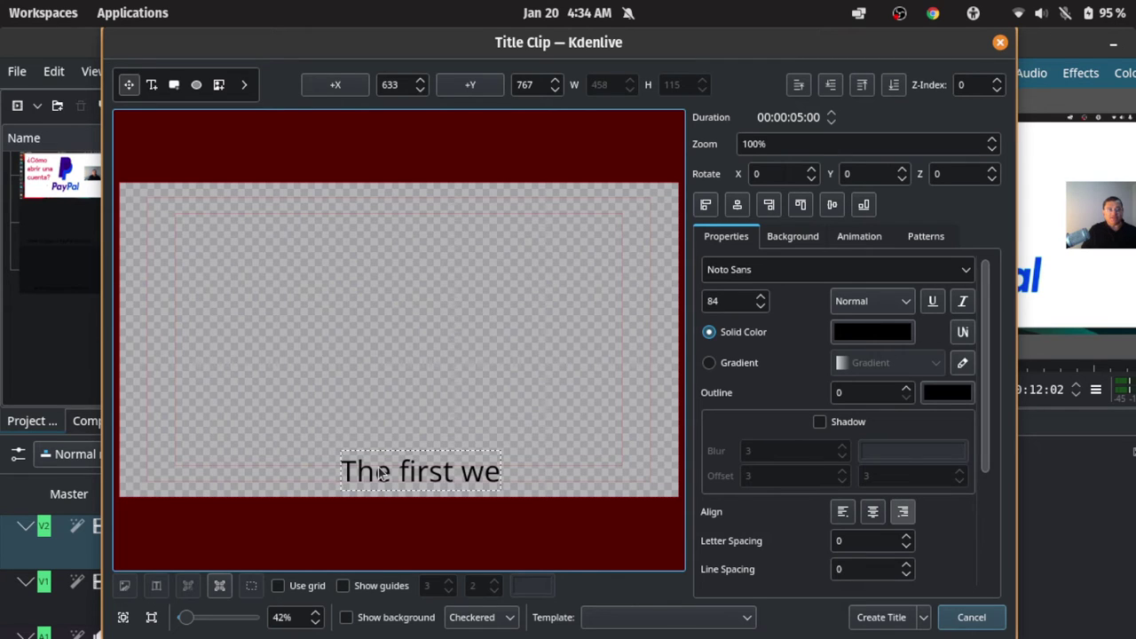
text(have)
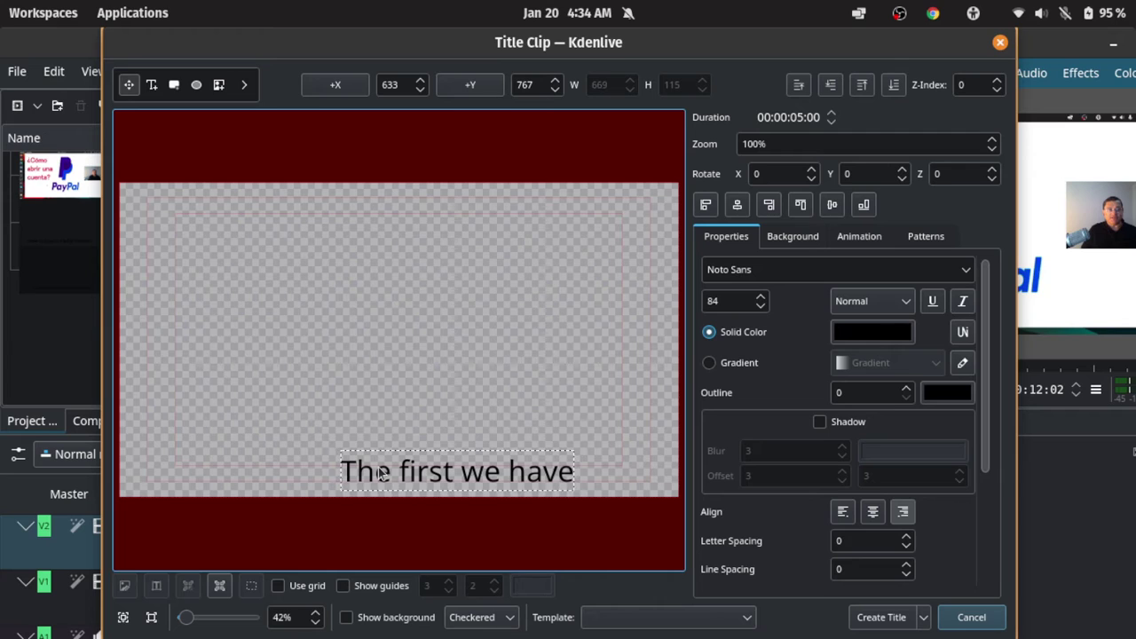
text( to)
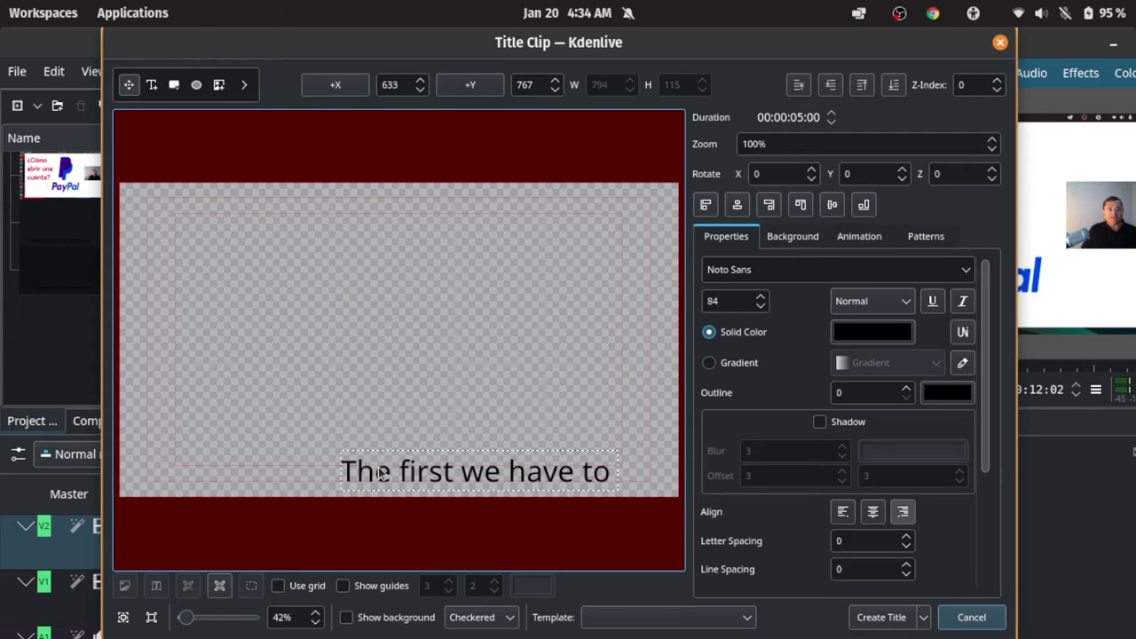
text( do is)
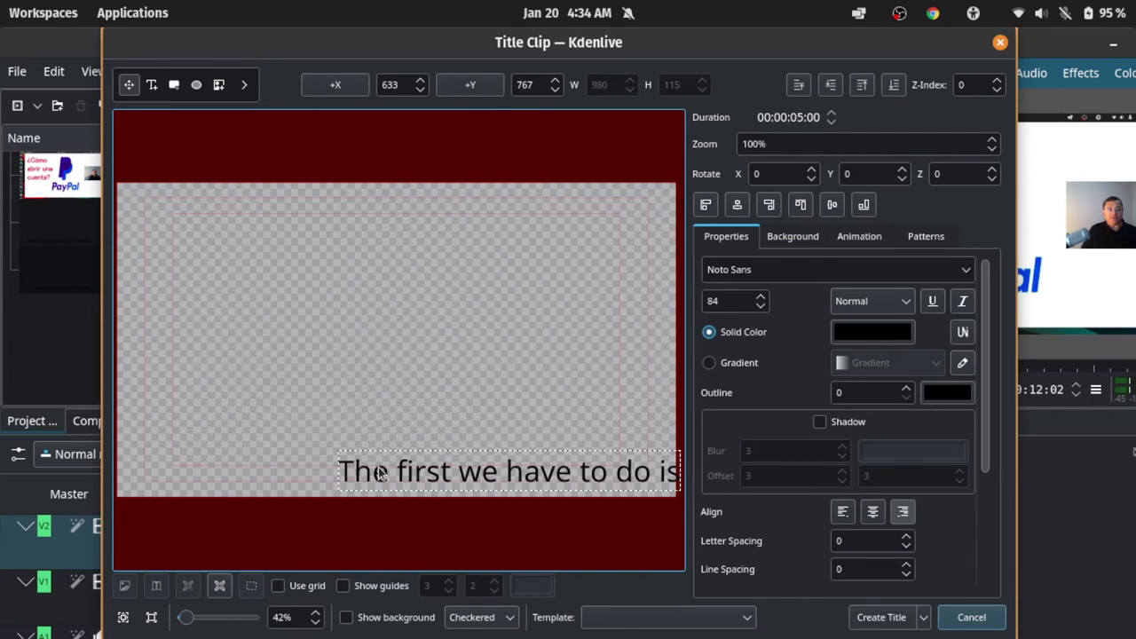
- Move the subtitle text back inside the frame to about X 214, Y 688
click(577, 453)
drag(521, 468, 379, 456)
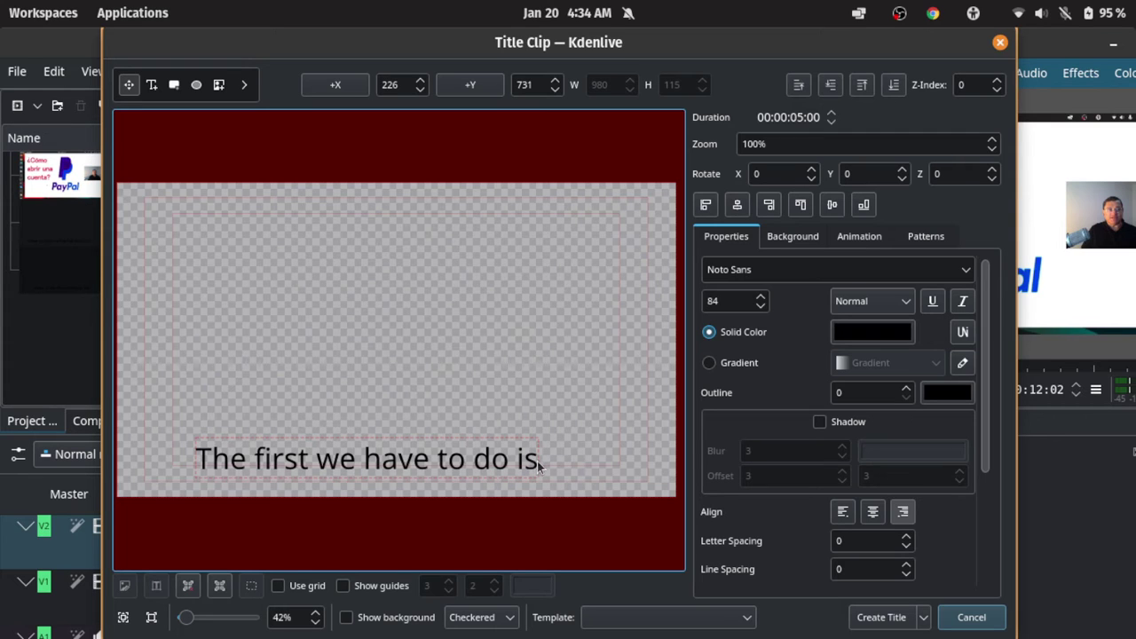
click(506, 438)
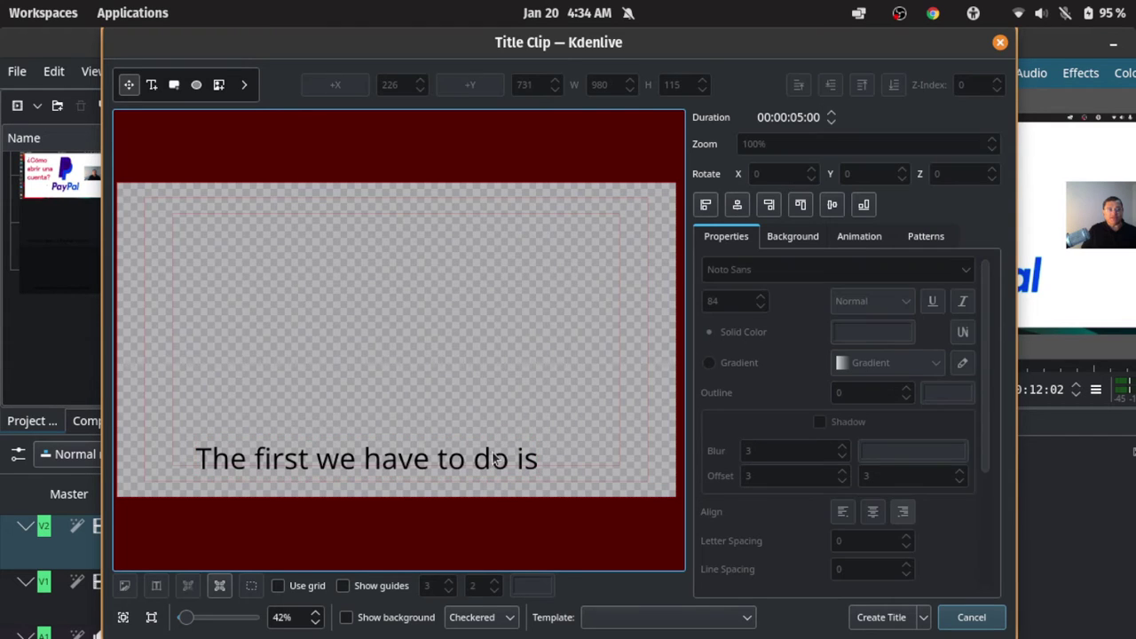
click(487, 460)
click(489, 433)
click(456, 460)
mouse_move(486, 439)
mouse_down()
mouse_move(438, 436)
mouse_move(487, 435)
mouse_move(483, 424)
mouse_up()
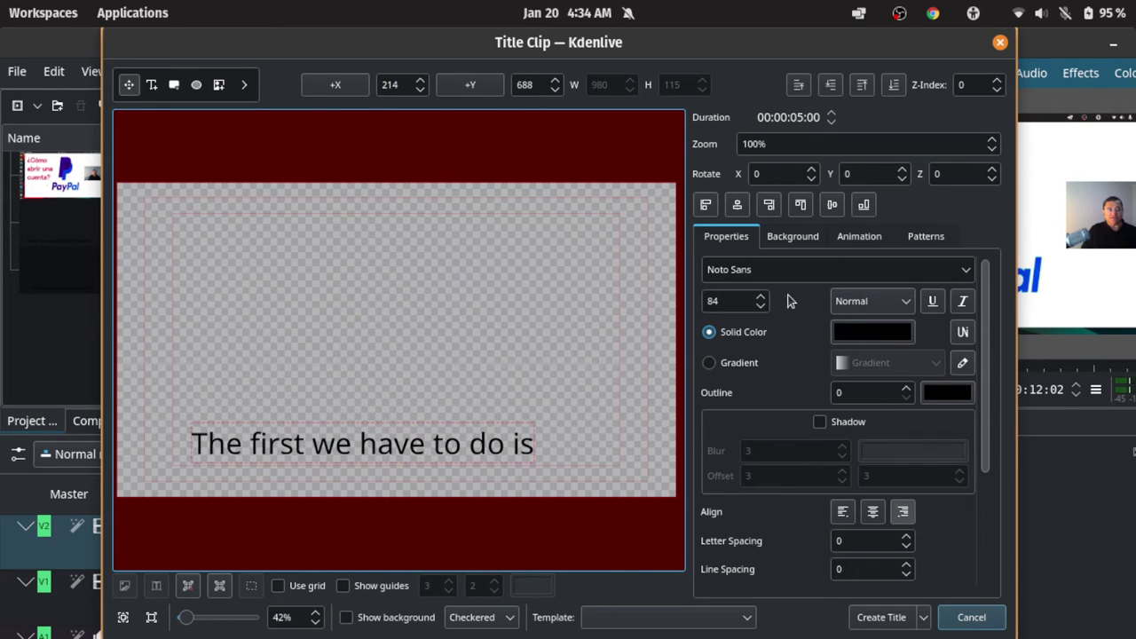
- Increase the subtitle text's font size to 94
click(761, 298)
click(761, 298)
click(761, 297)
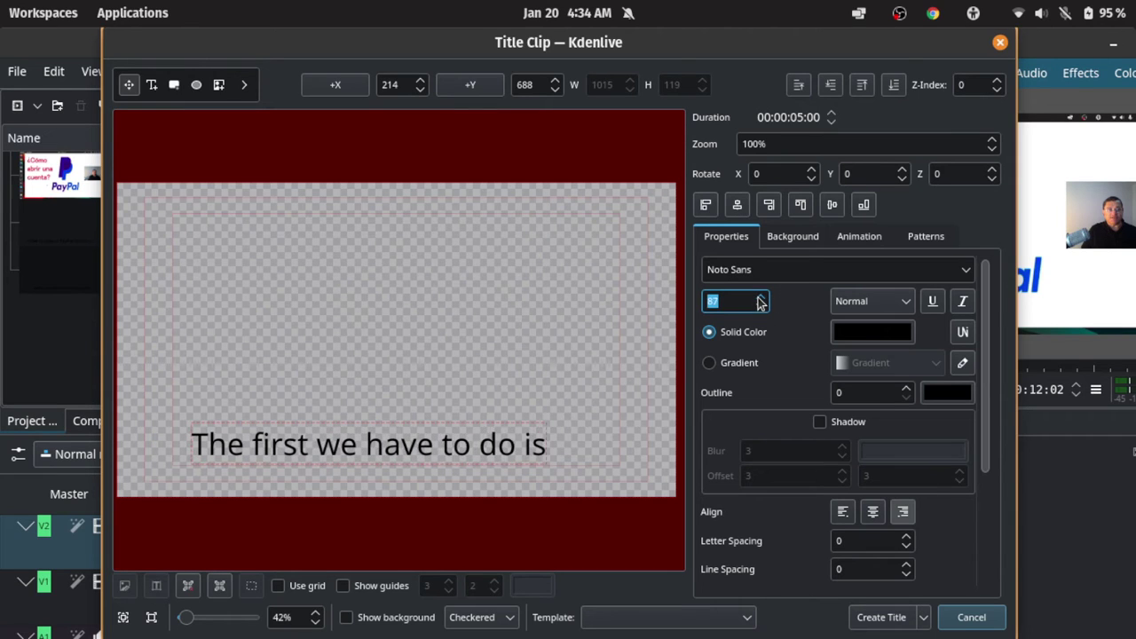
click(761, 298)
click(761, 298)
click(761, 298)
click(761, 299)
click(761, 298)
click(760, 299)
click(760, 299)
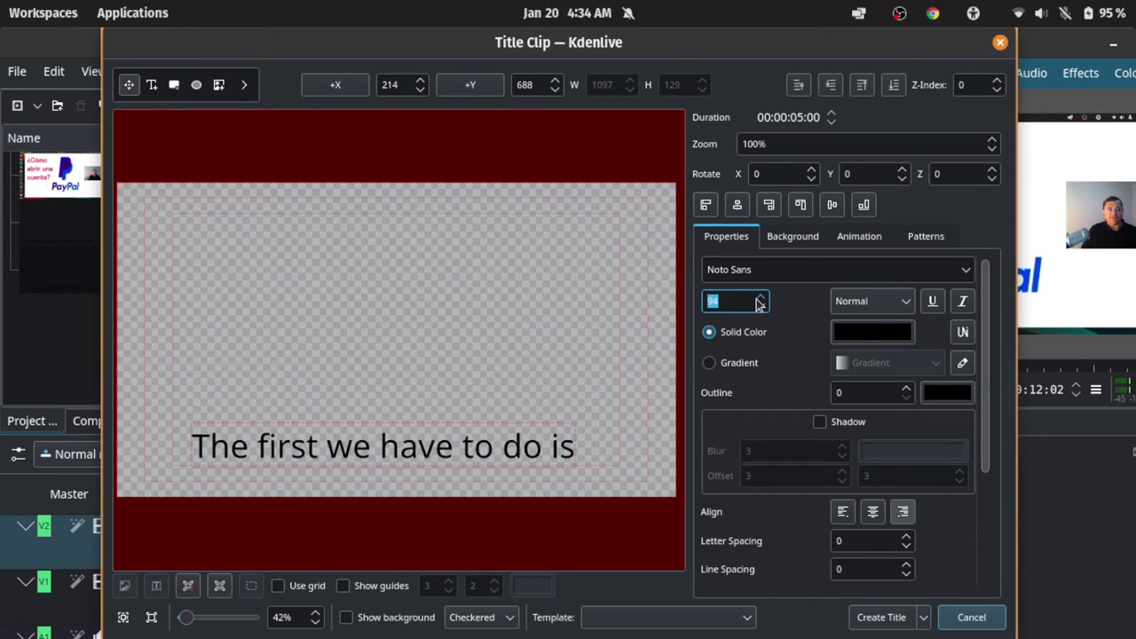
- Move the subtitle text to about X 240, Y 750, enable its shadow and create the title
click(503, 421)
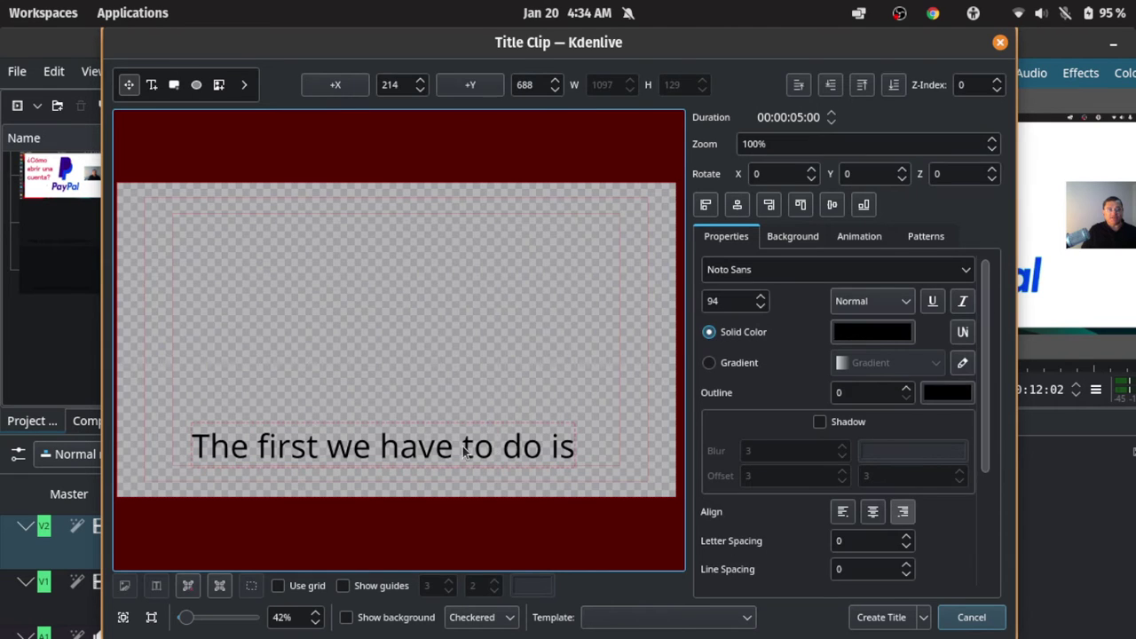
drag(464, 447, 474, 470)
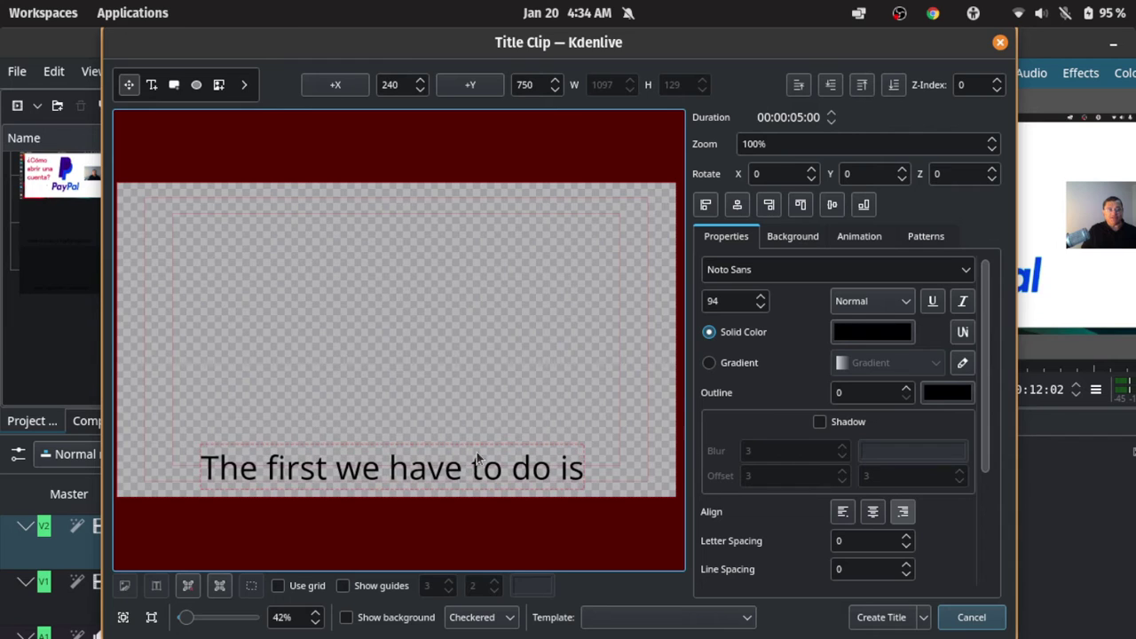
click(819, 422)
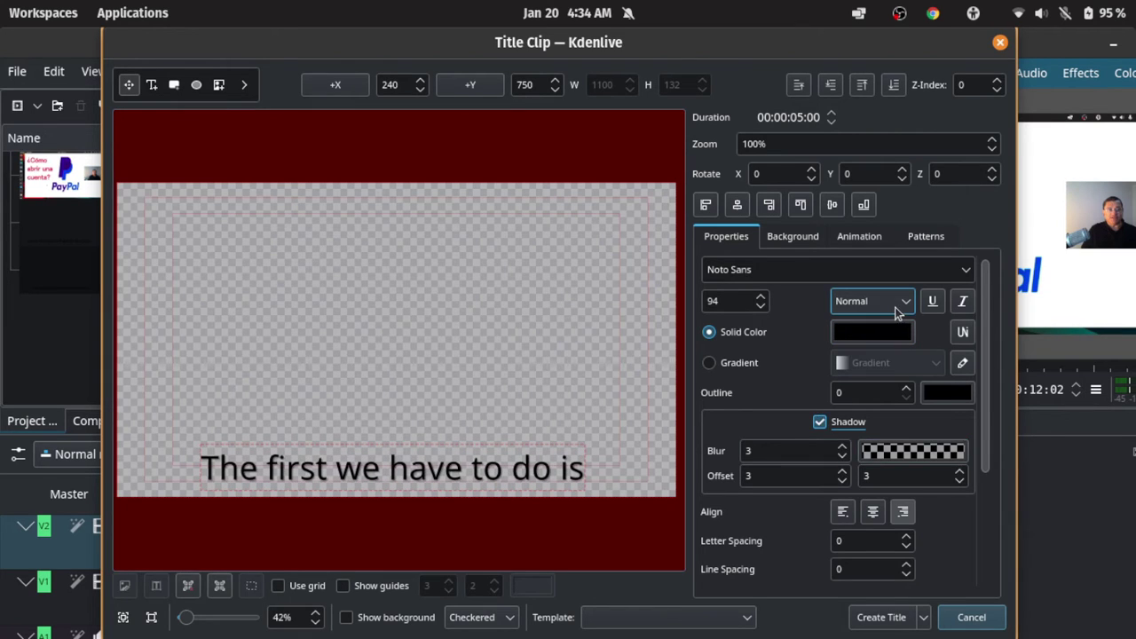
click(867, 621)
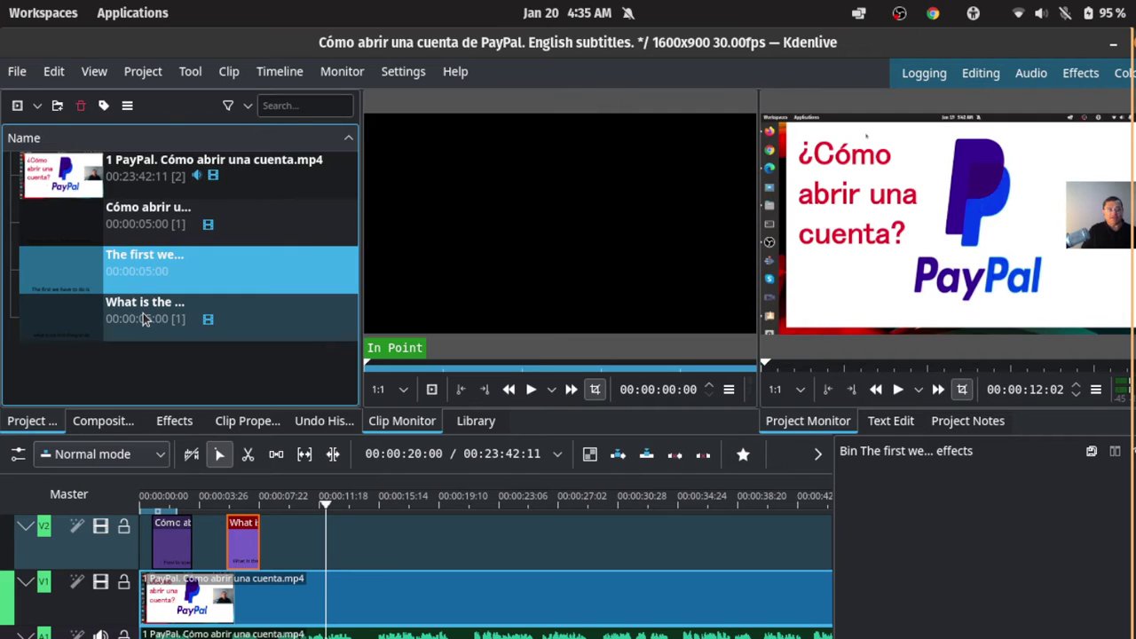
- Place the "The first we..." title clip on track V2, a short gap after the second subtitle
double_click(129, 261)
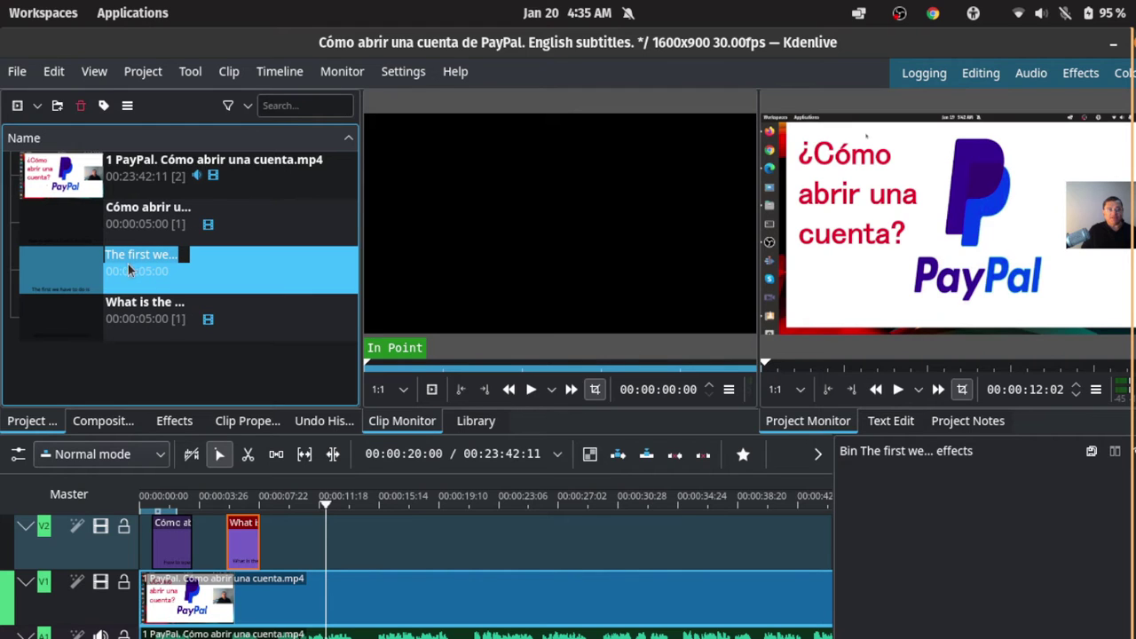
drag(77, 272, 296, 524)
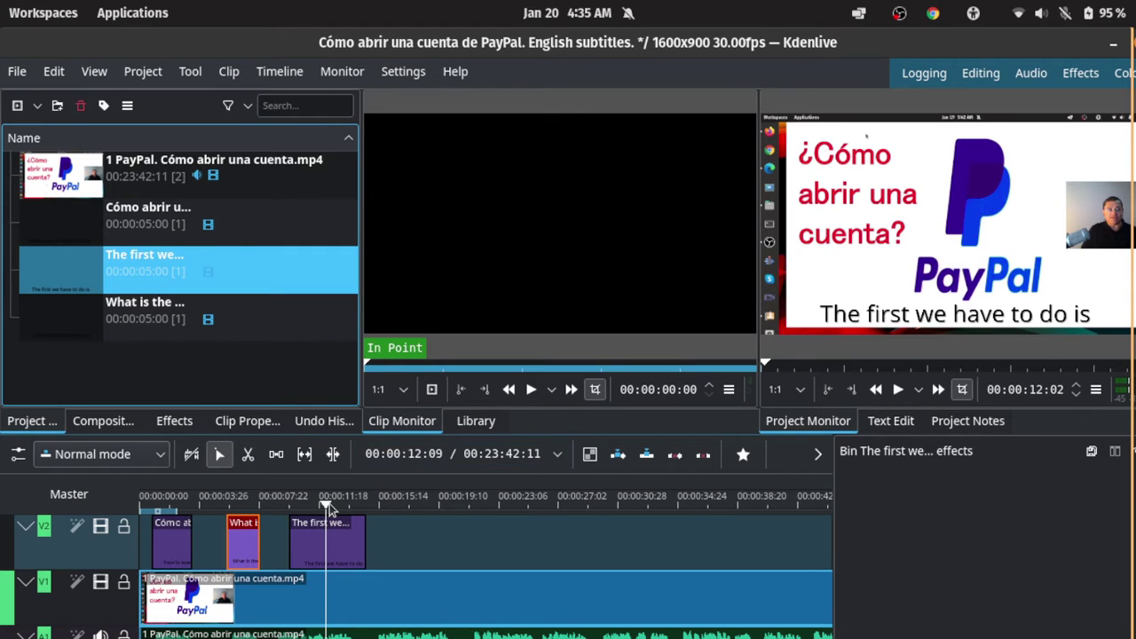
- Play the section around the start of the third subtitle repeatedly to find where its spoken phrase begins
drag(330, 503, 275, 511)
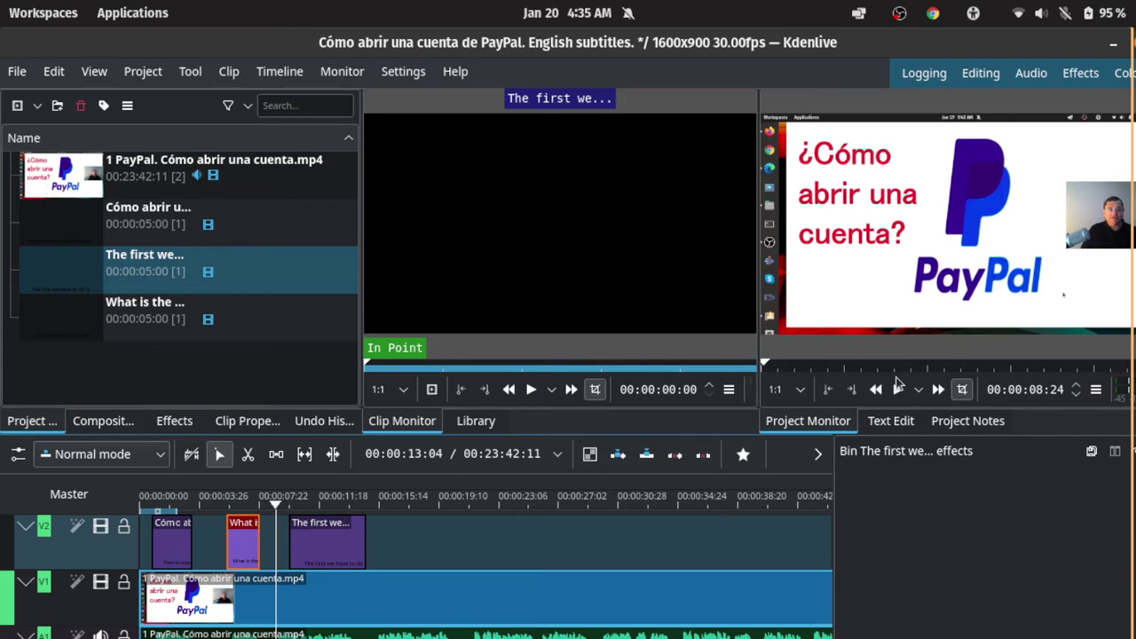
click(898, 389)
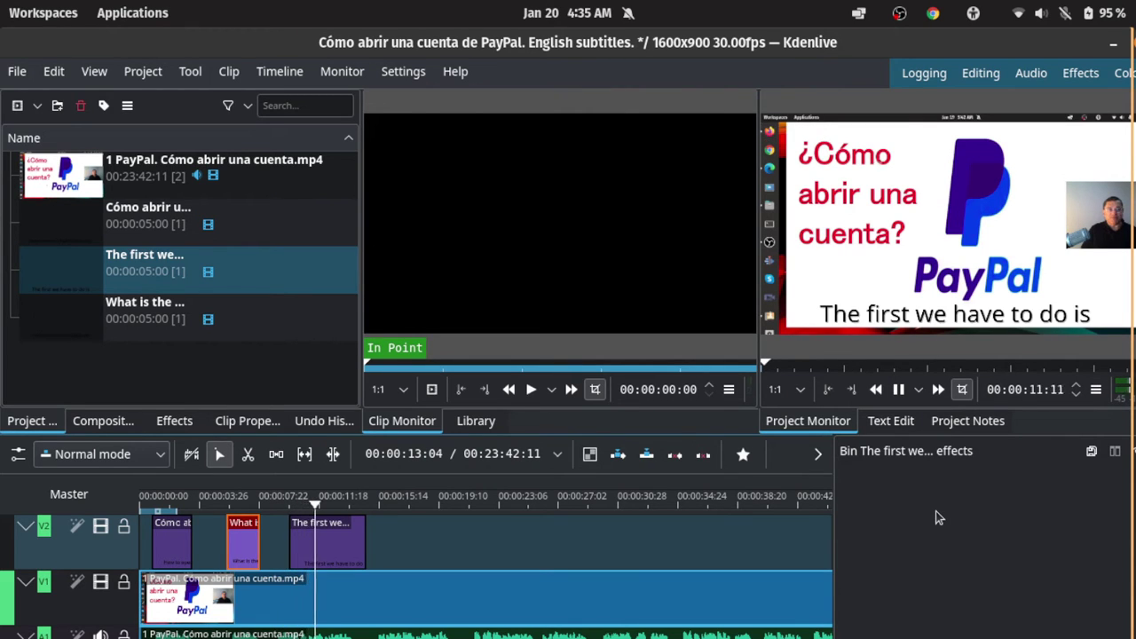
key(space)
drag(313, 503, 272, 508)
key(space)
key(space)
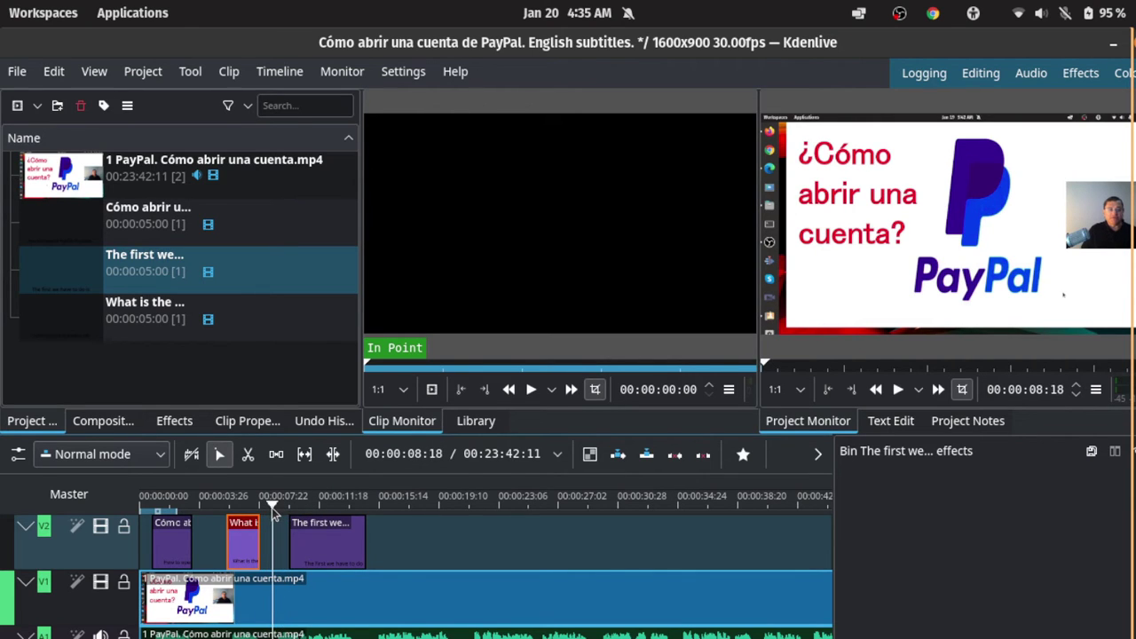
key(space)
key(space)
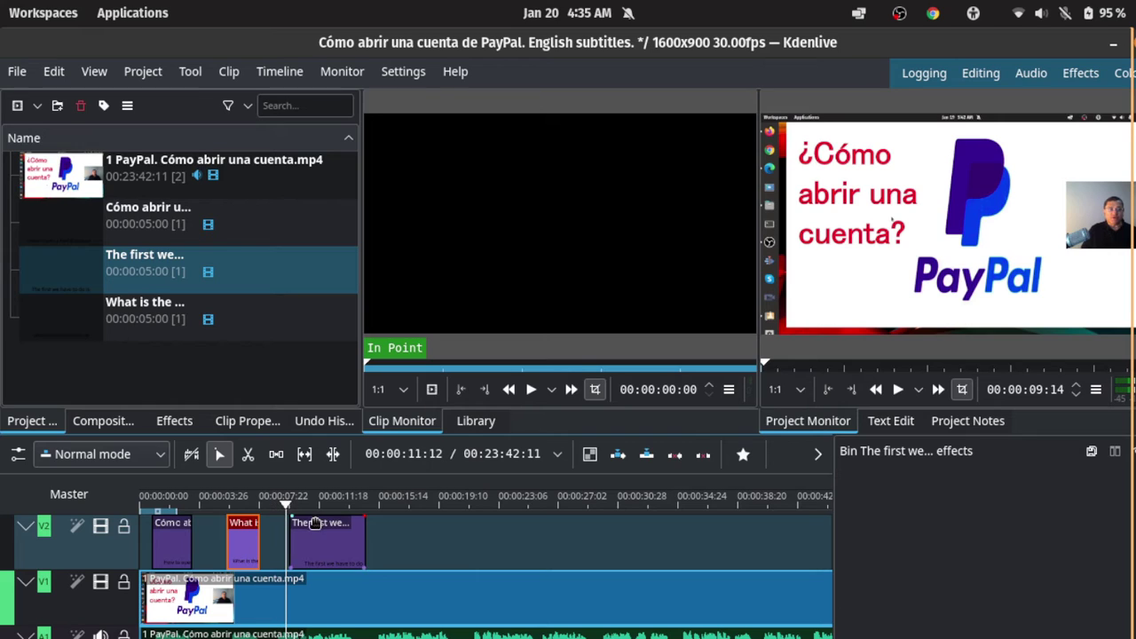
- Set the playhead to 00:00:08:26 and move the third subtitle clip on V2 to start there
drag(288, 506, 278, 505)
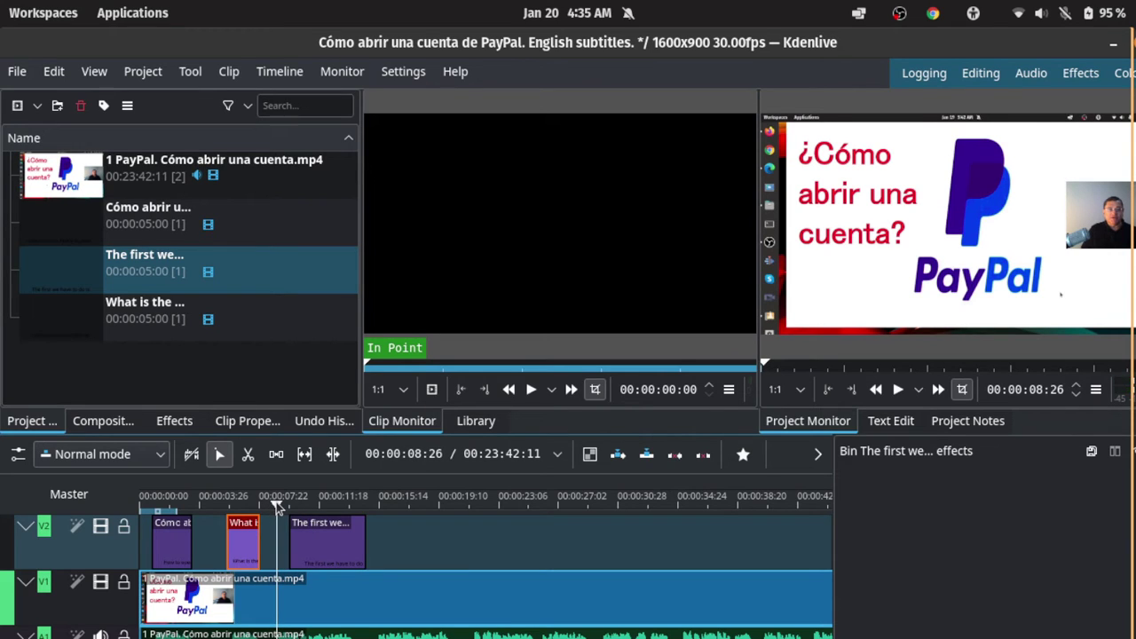
drag(328, 537, 313, 537)
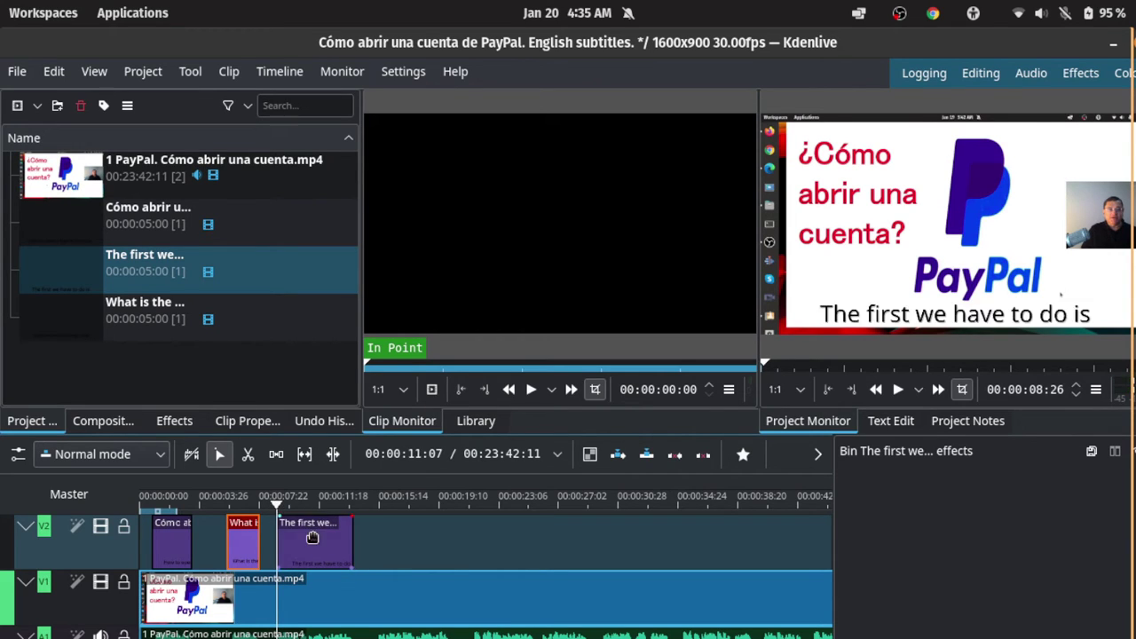
- Play the third subtitle's phrase and shorten its clip on V2 to end at 00:00:10:17, where the phrase finishes
key(space)
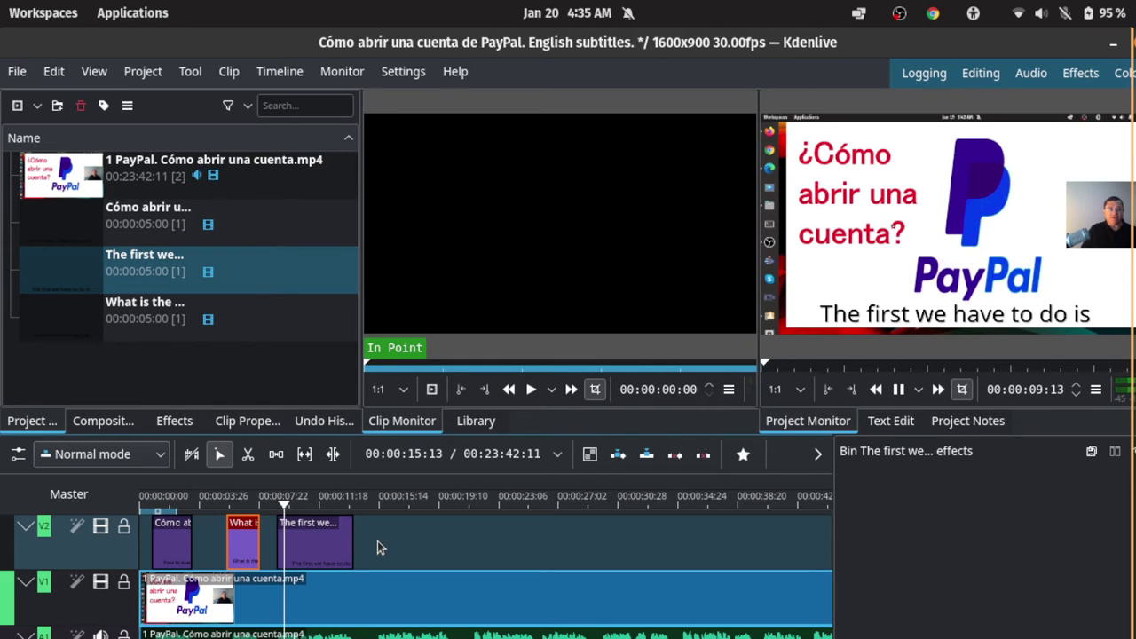
key(space)
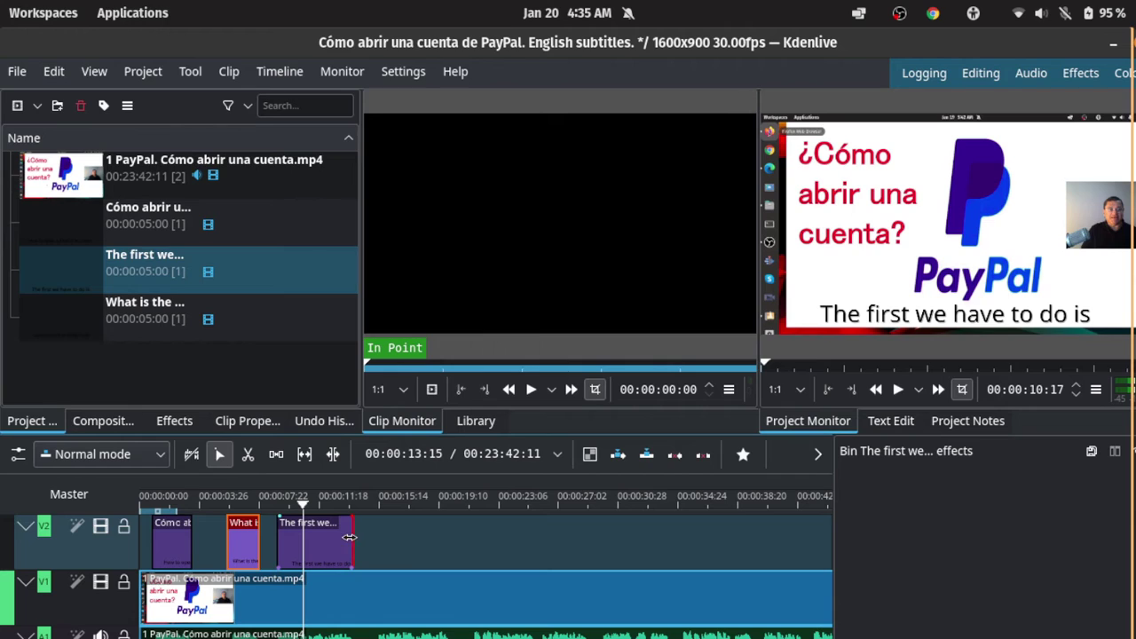
drag(354, 537, 268, 508)
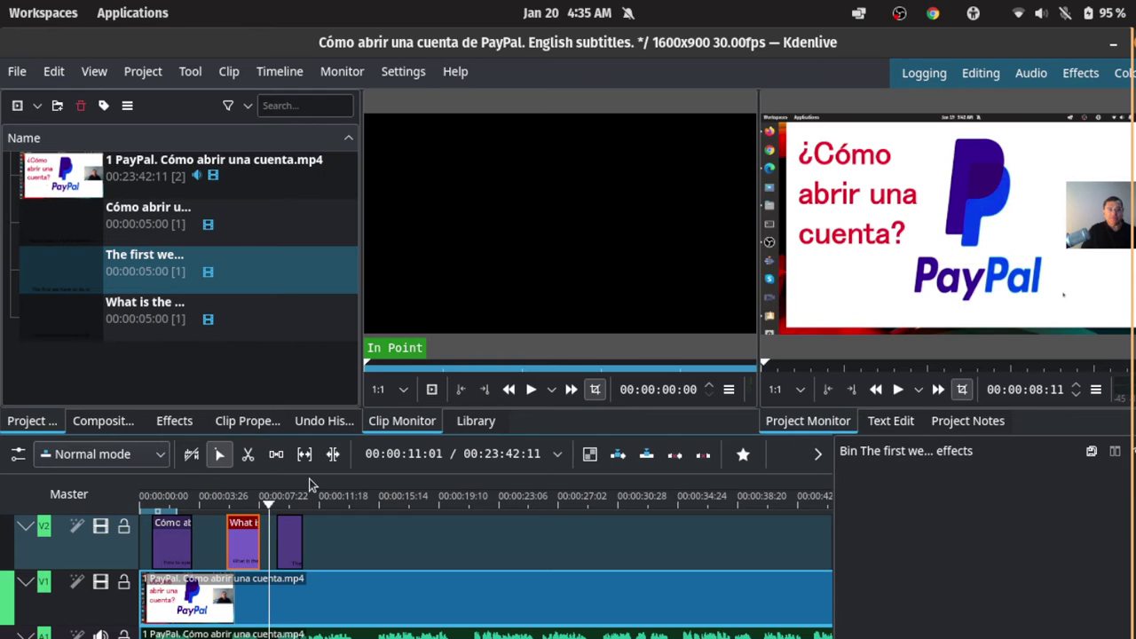
- Play from just before the third subtitle to check its timing and hear the following phrase through to about 00:00:12:05
key(space)
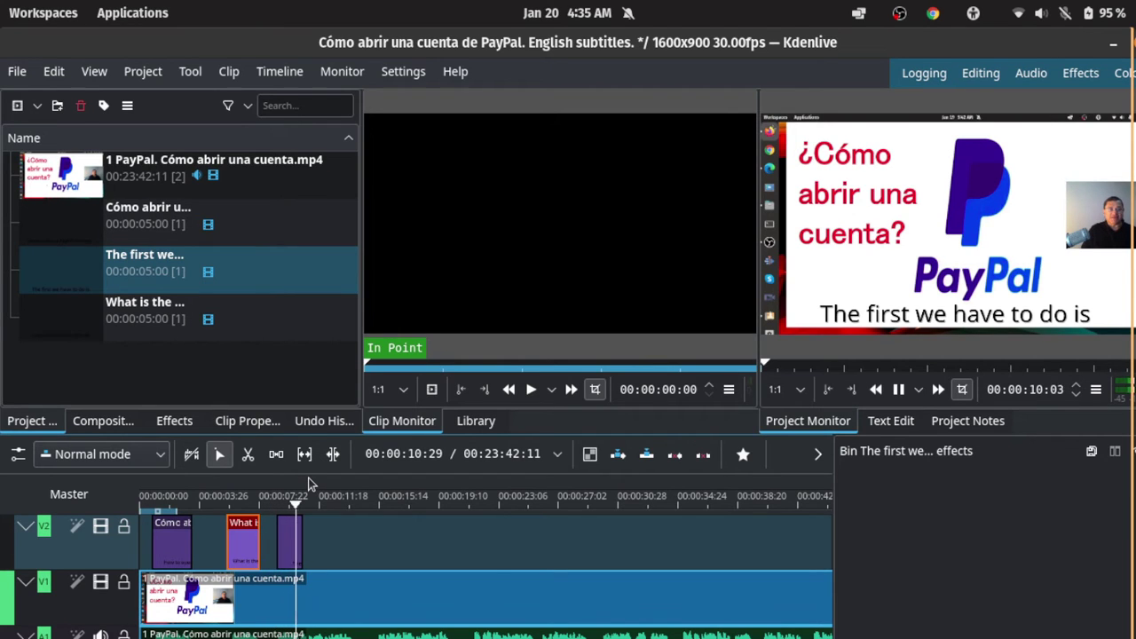
key(space)
drag(435, 454, 548, 453)
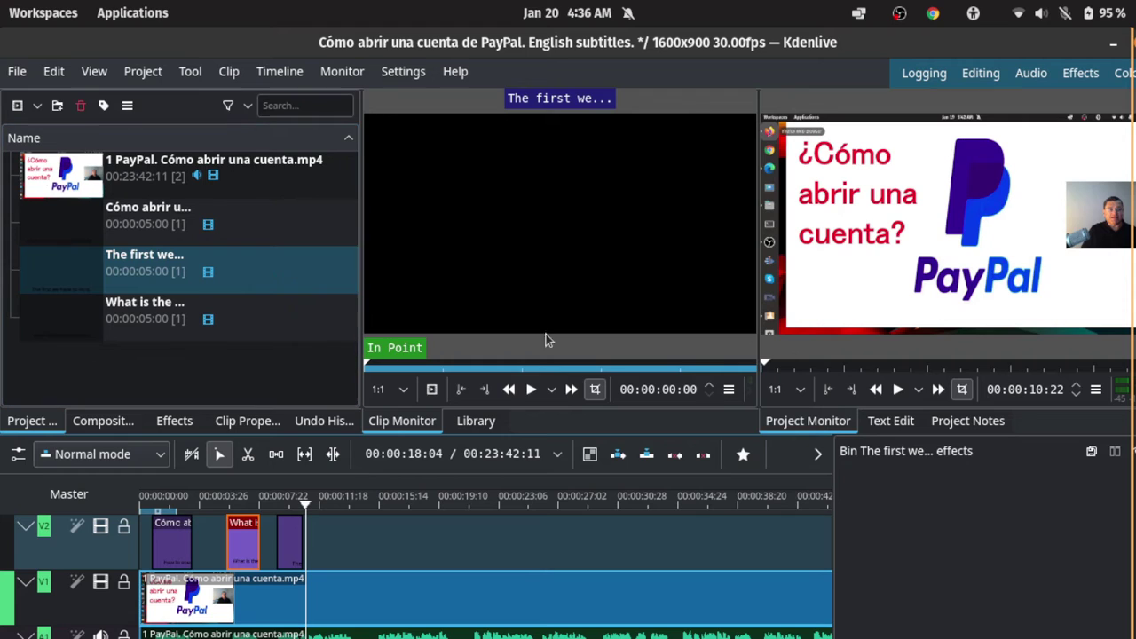
key(space)
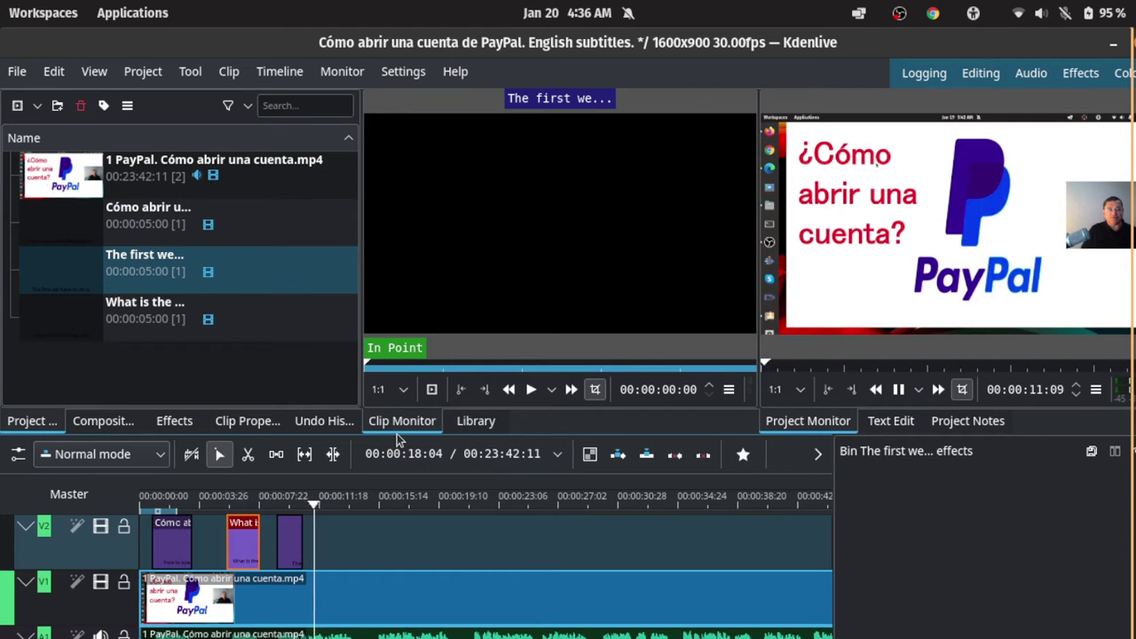
key(space)
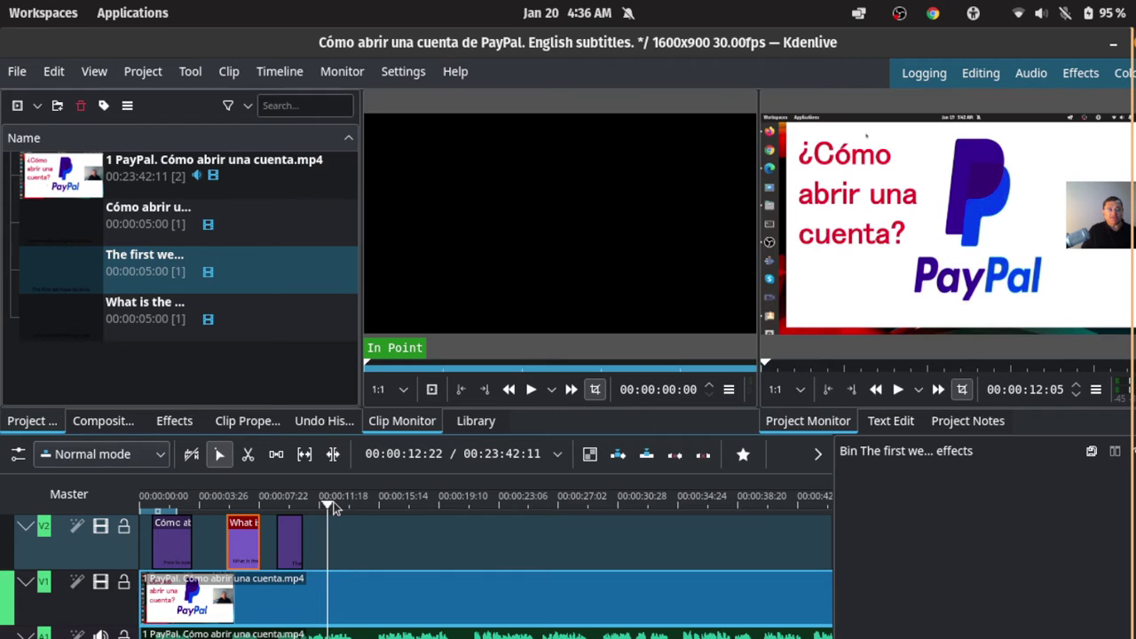
- Add a new title clip to the project bin with the text "To go to the Explorer" in the lower part of the frame
click(221, 371)
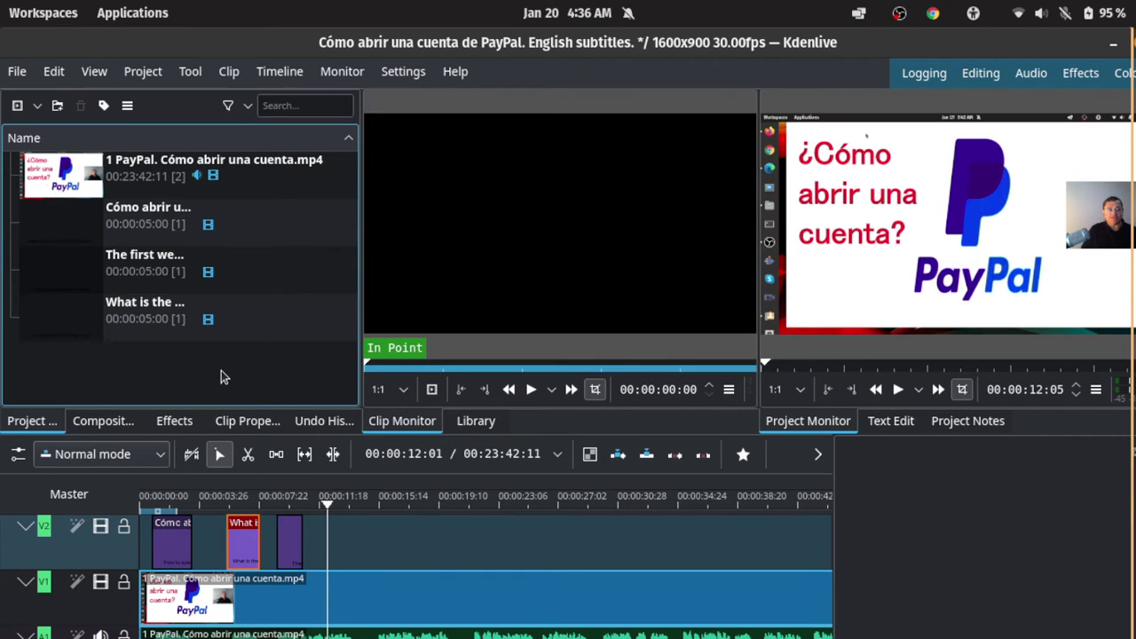
right_click(221, 370)
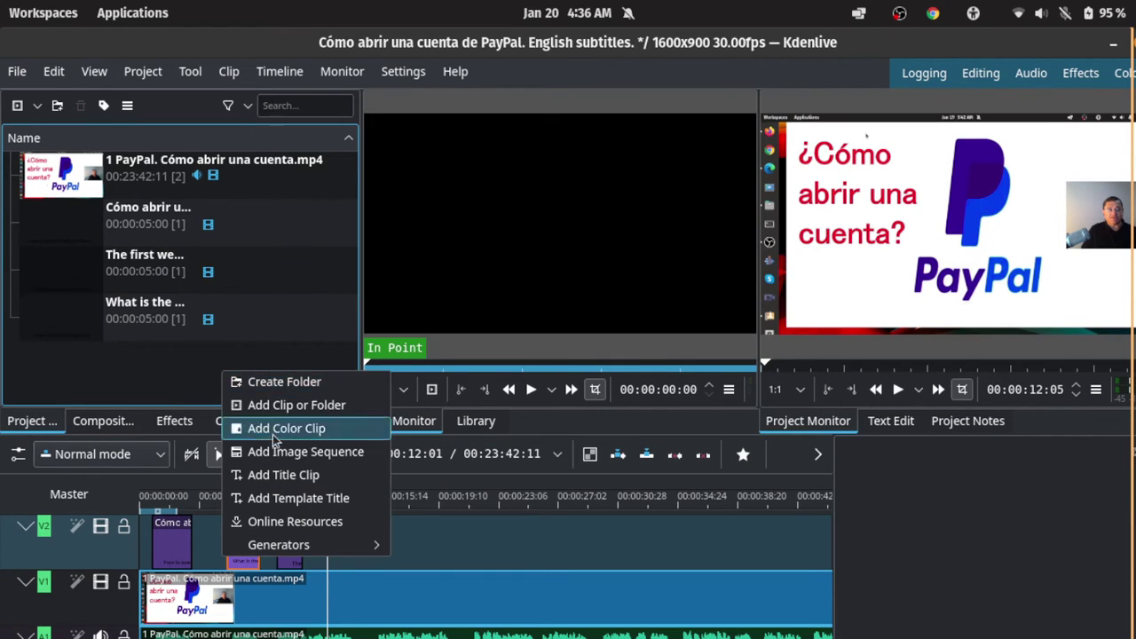
click(317, 476)
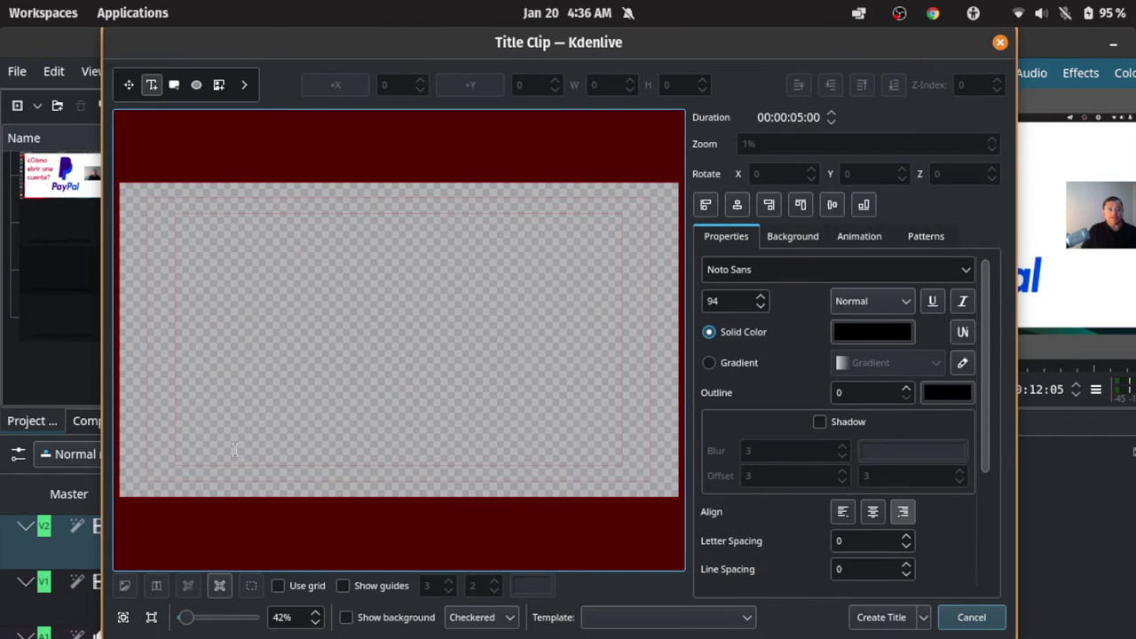
click(198, 448)
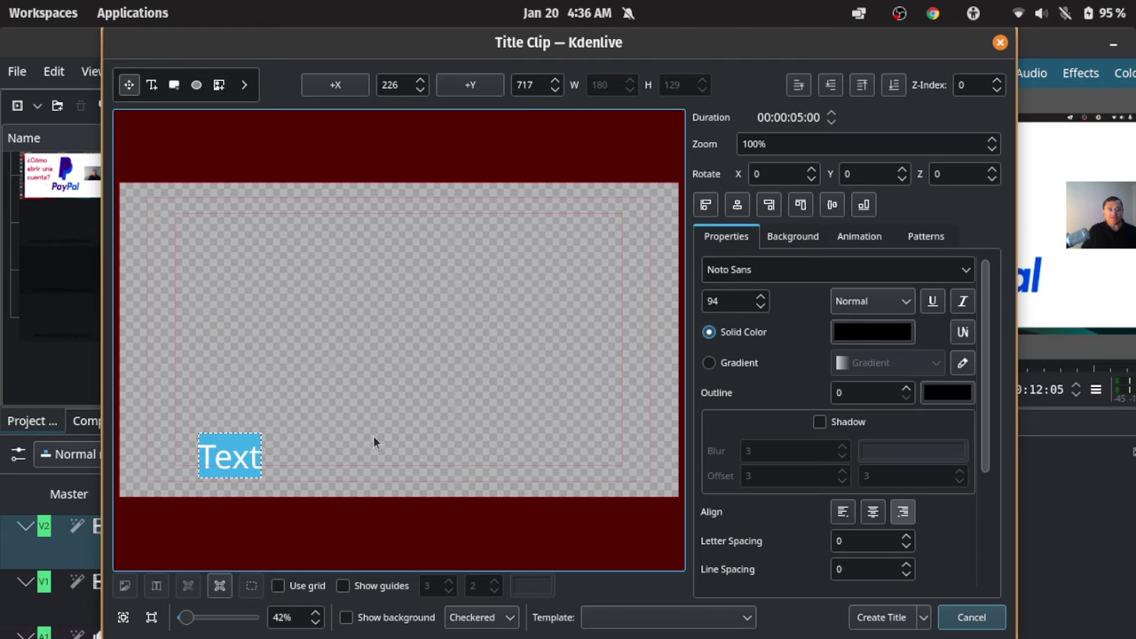
text(T)
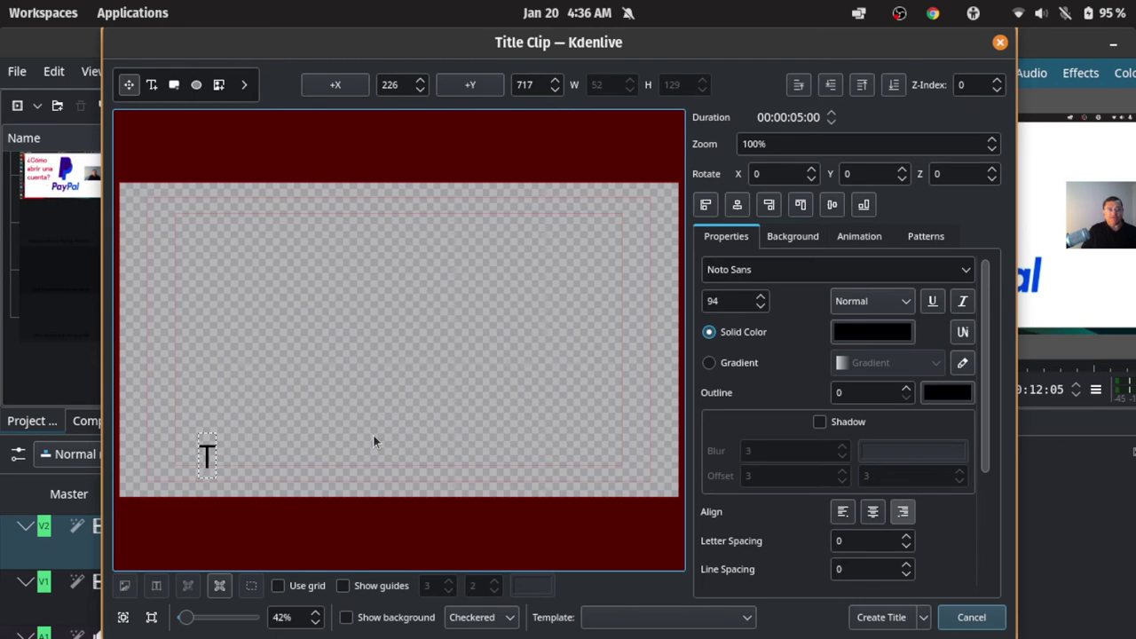
text(o go t)
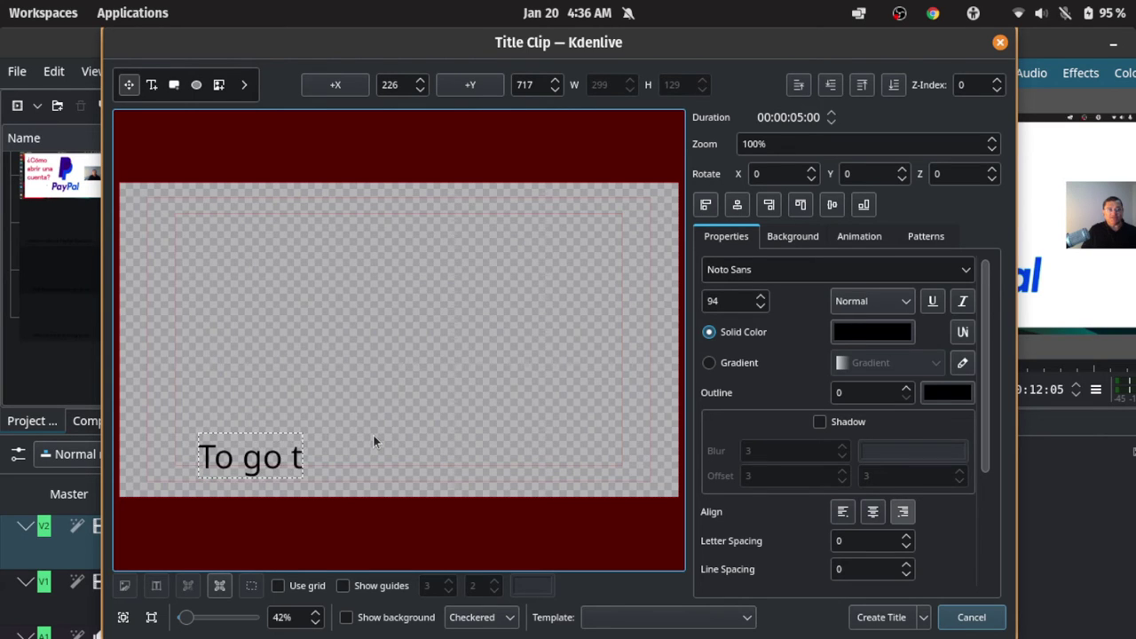
text(o the)
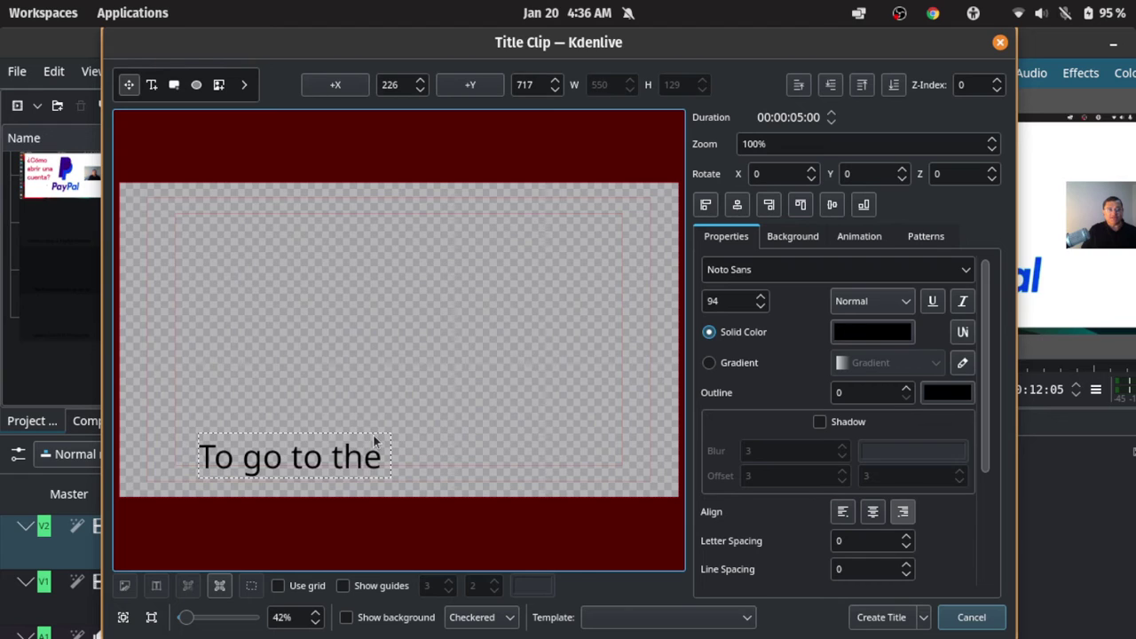
text( Explorer)
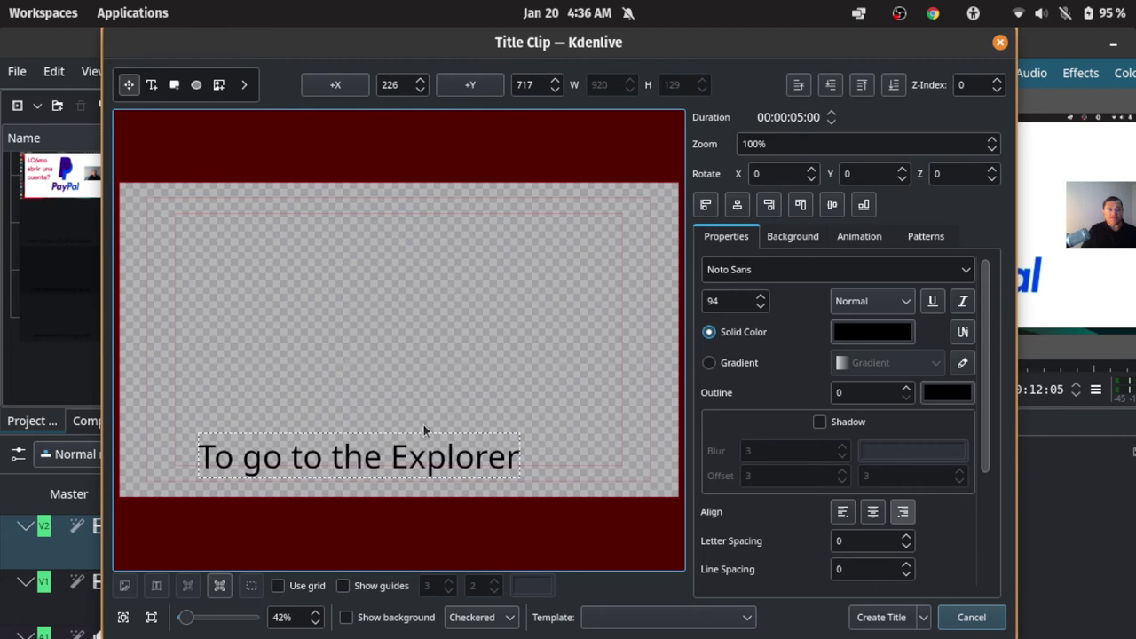
- Enable the shadow for the "To go to the Explorer" text and set its font size to 96
drag(424, 429, 497, 436)
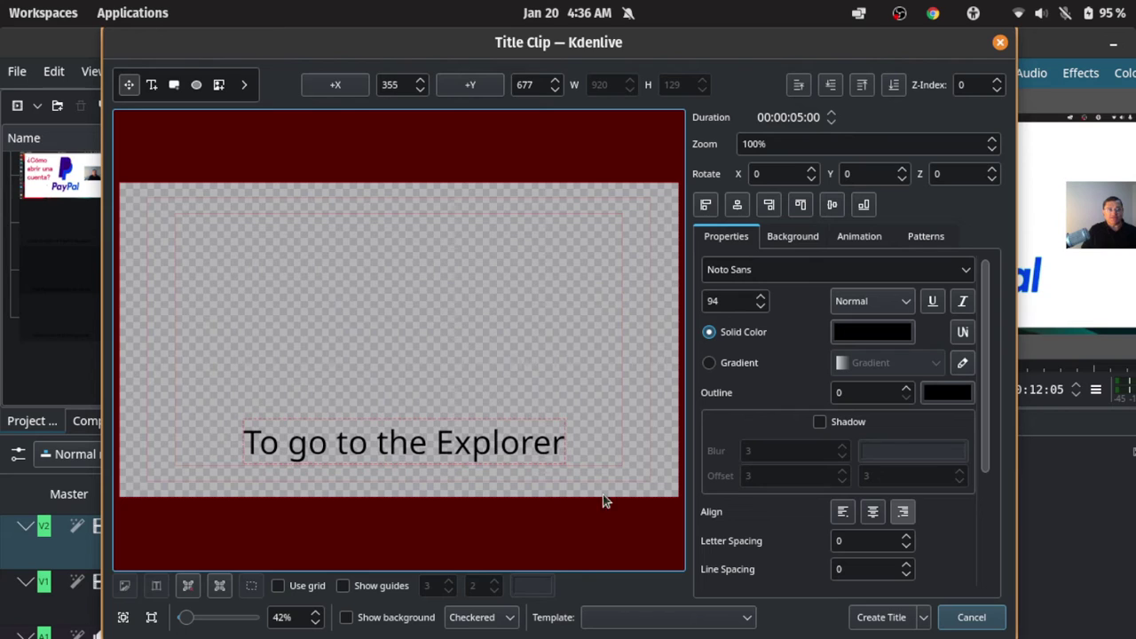
click(823, 426)
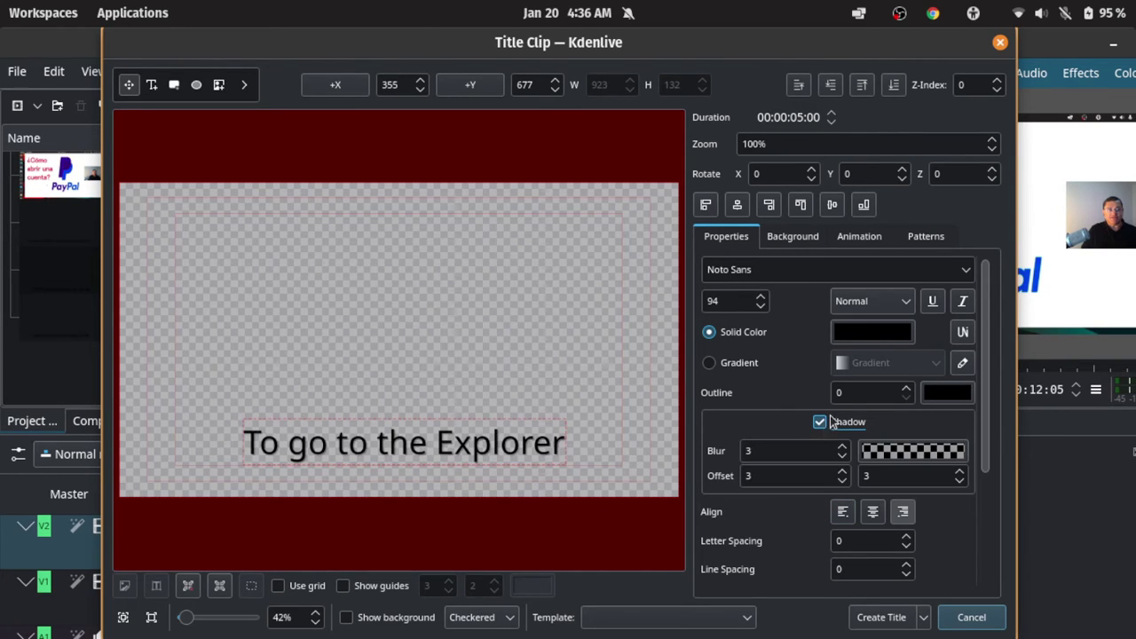
click(760, 296)
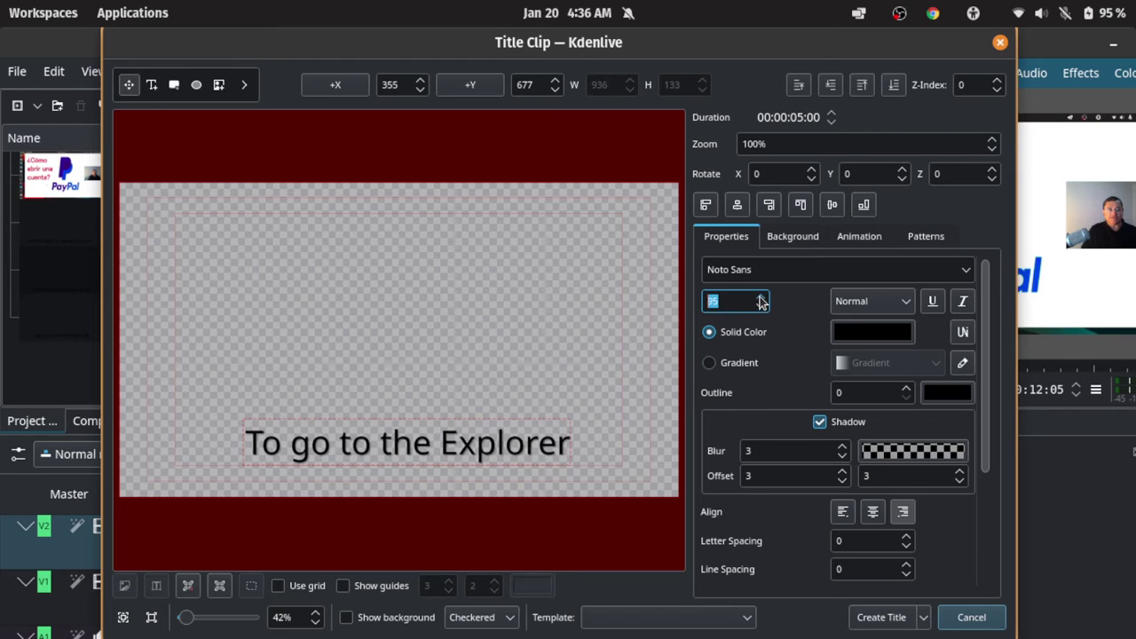
click(761, 296)
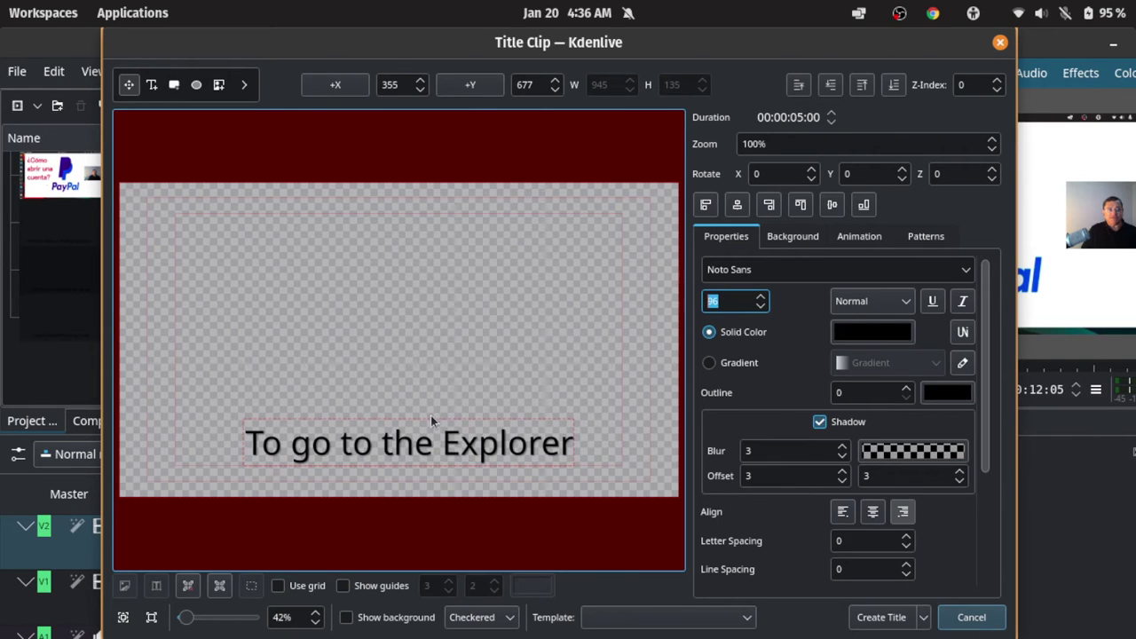
- Move the text to about X 312, Y 708, keep its shadow enabled and create the title
mouse_move(431, 422)
mouse_down()
mouse_move(431, 444)
mouse_move(415, 435)
mouse_up()
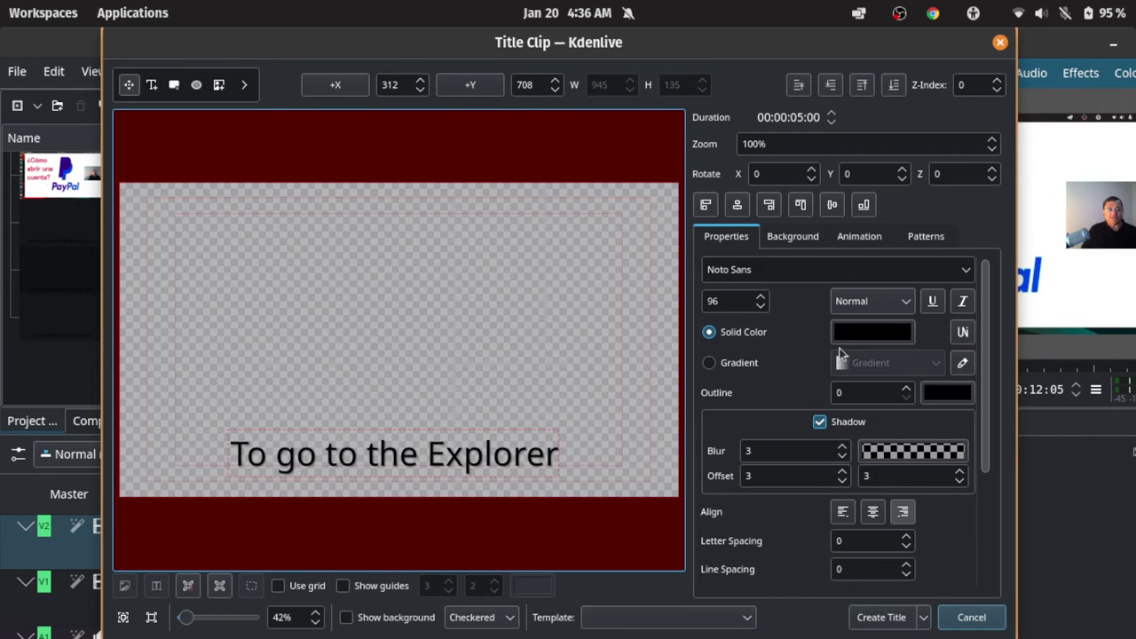
click(820, 422)
click(821, 423)
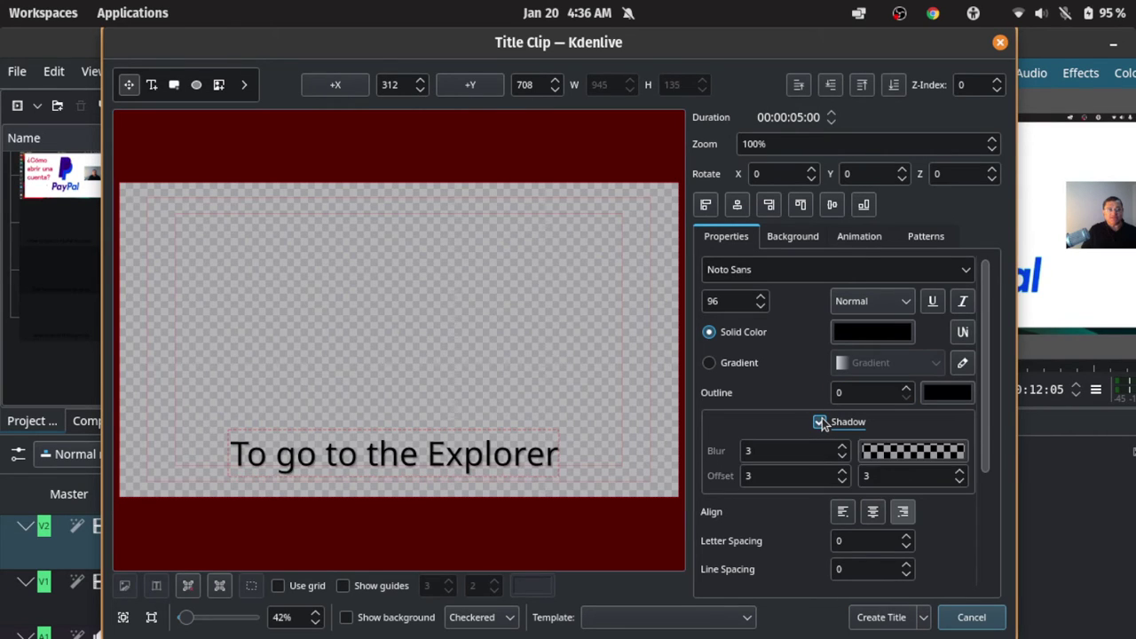
click(889, 624)
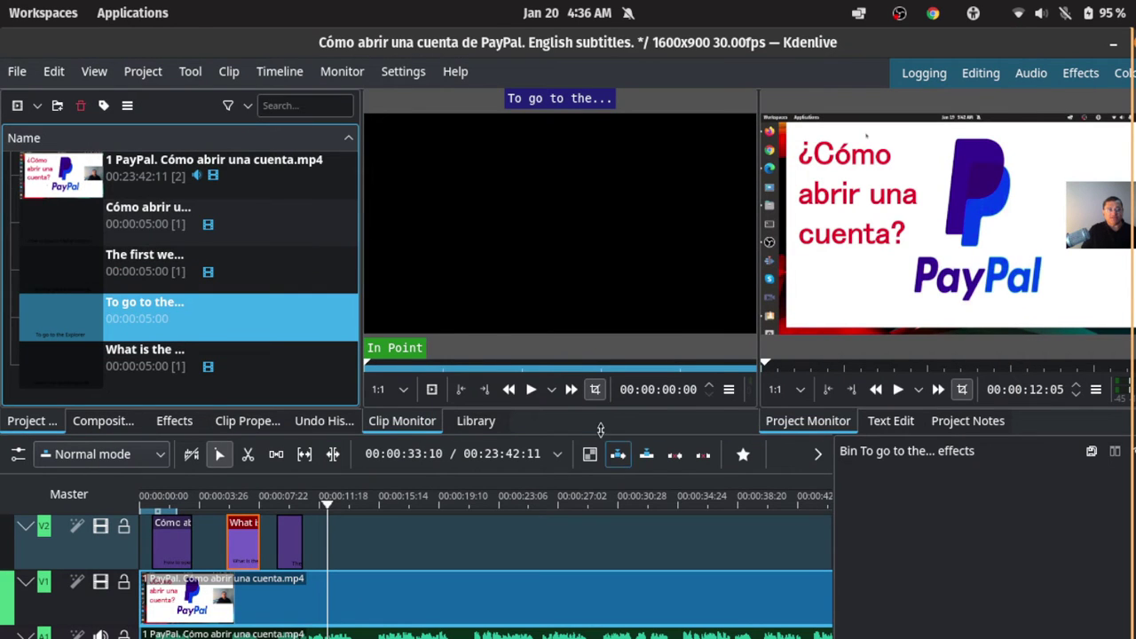
- Place the "To go to the..." title on V2 directly after the third subtitle and shorten it to end at about 00:00:12:00
drag(147, 300, 294, 508)
drag(378, 543, 354, 543)
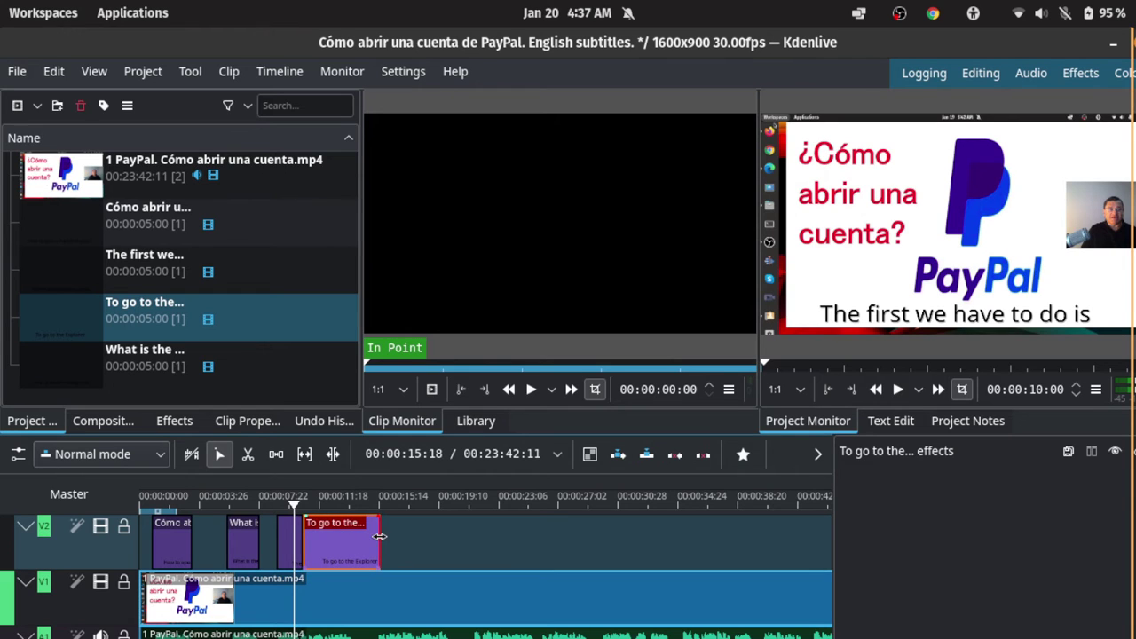
drag(379, 541, 133, 504)
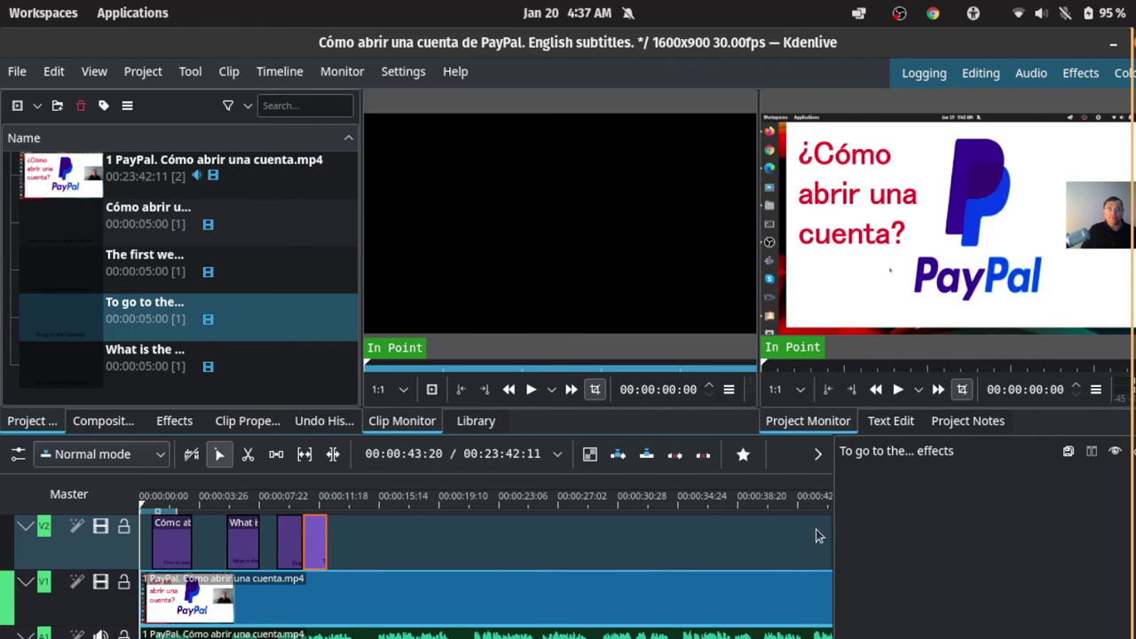
- Play the subtitles from the project start, replay the last two, and fine-trim the fourth subtitle's end to about 00:00:11:28
key(space)
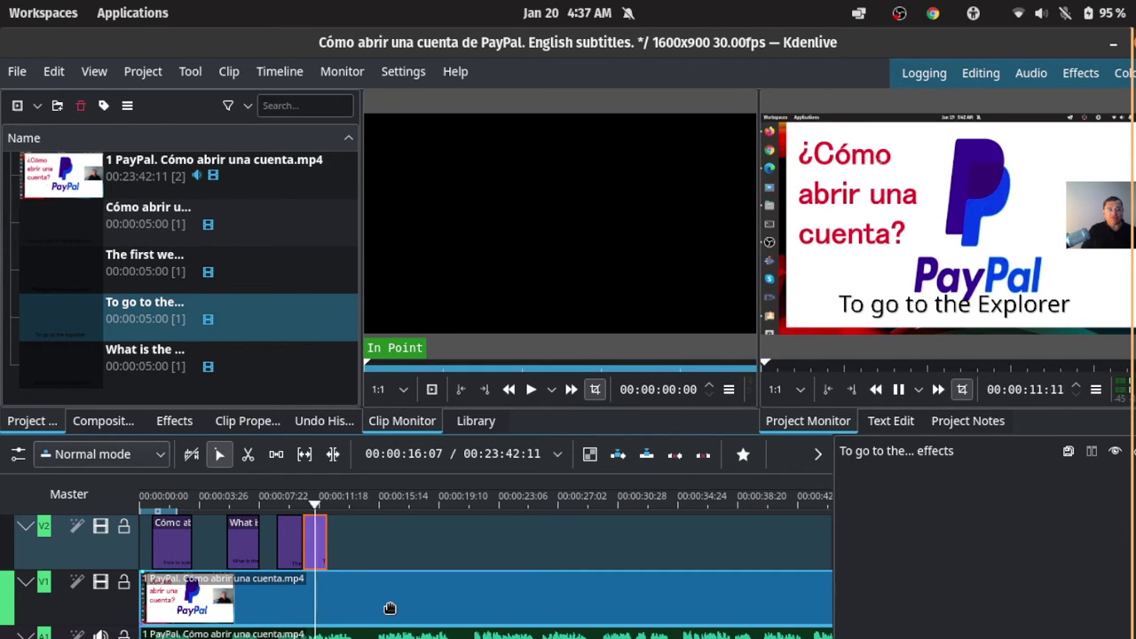
key(space)
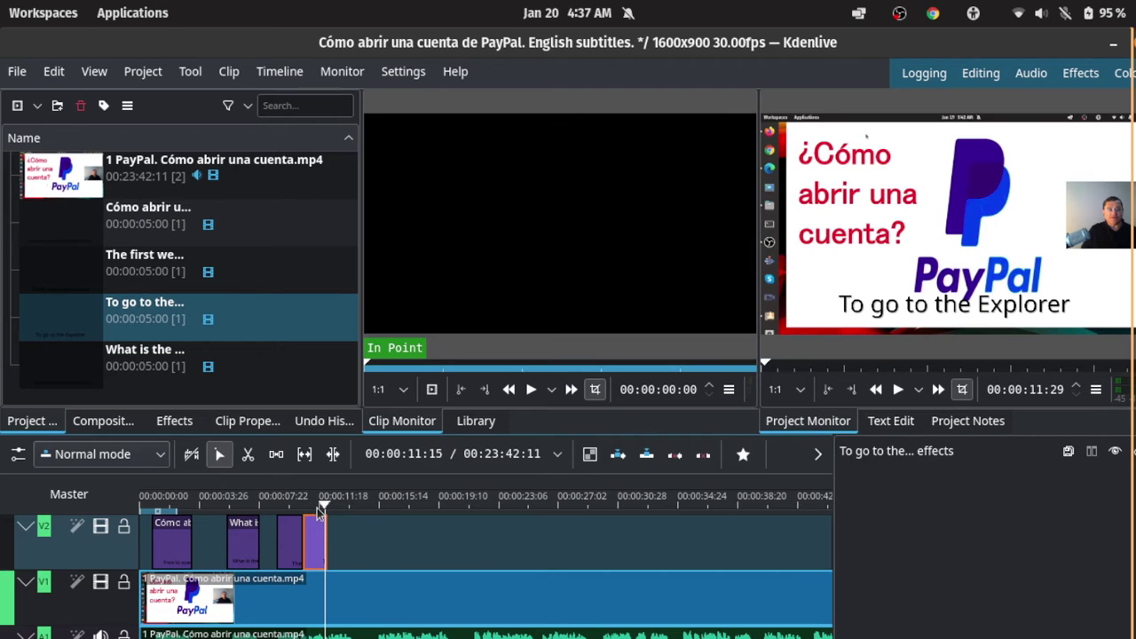
click(312, 504)
drag(314, 502, 269, 513)
key(space)
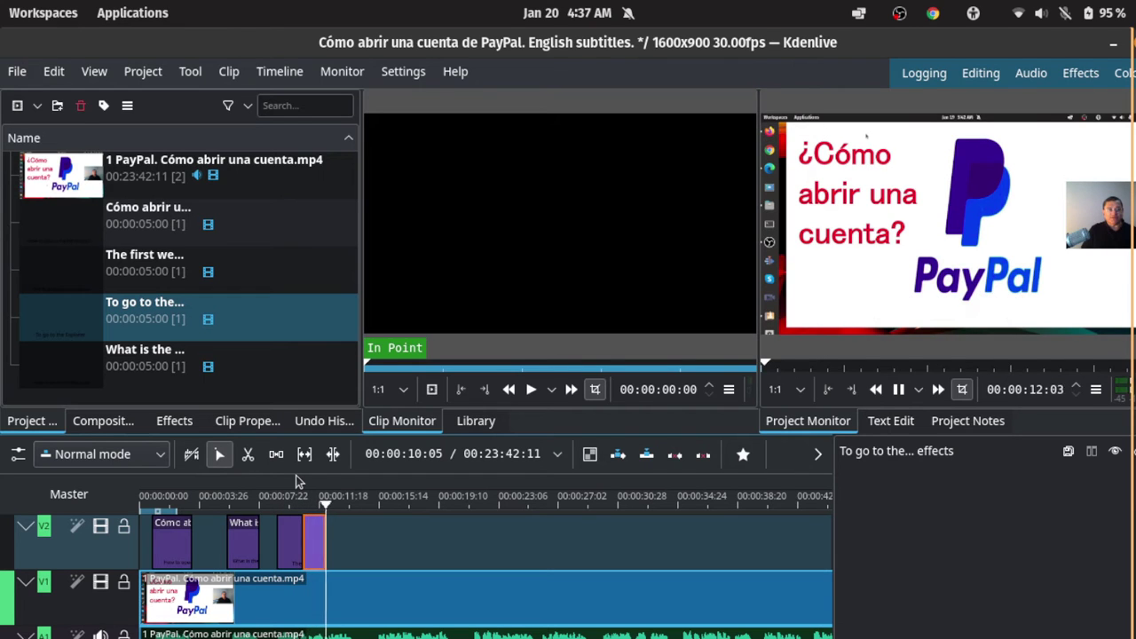
key(space)
drag(342, 504, 324, 506)
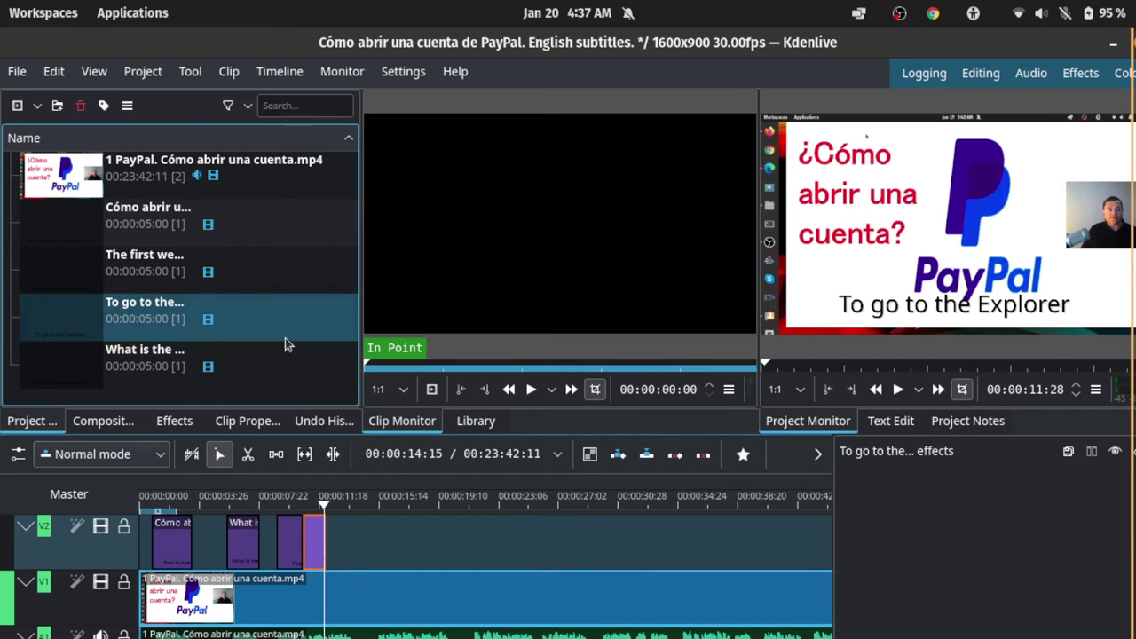
- Start another title clip and enter the text "In this case Firefox" at about X 197, Y 716
right_click(280, 397)
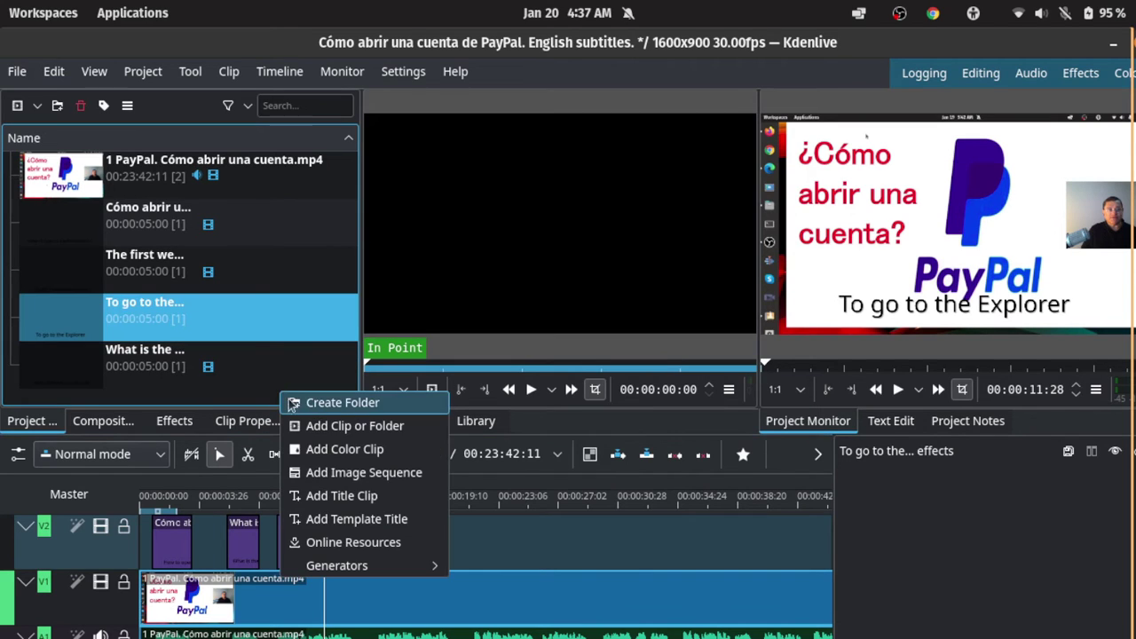
click(434, 498)
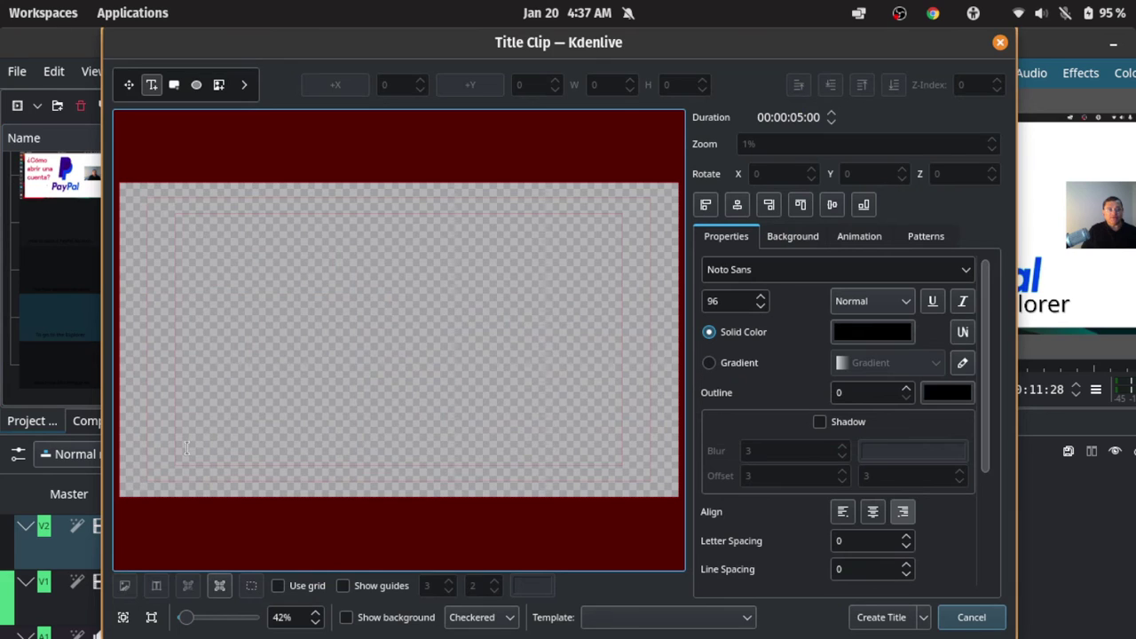
click(187, 449)
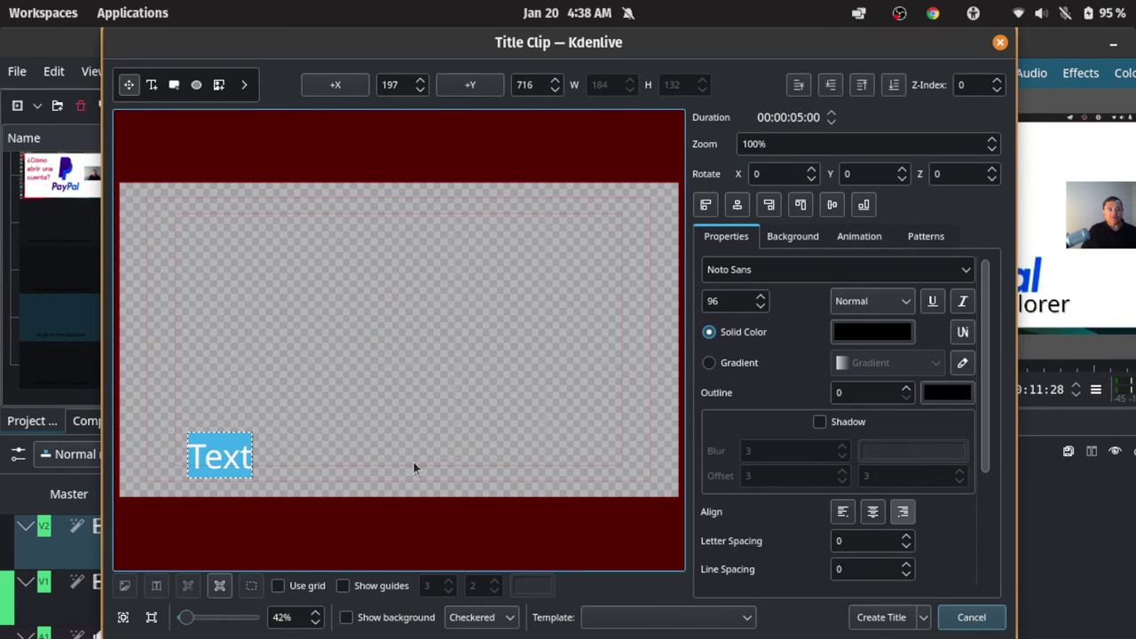
key(BackSpace)
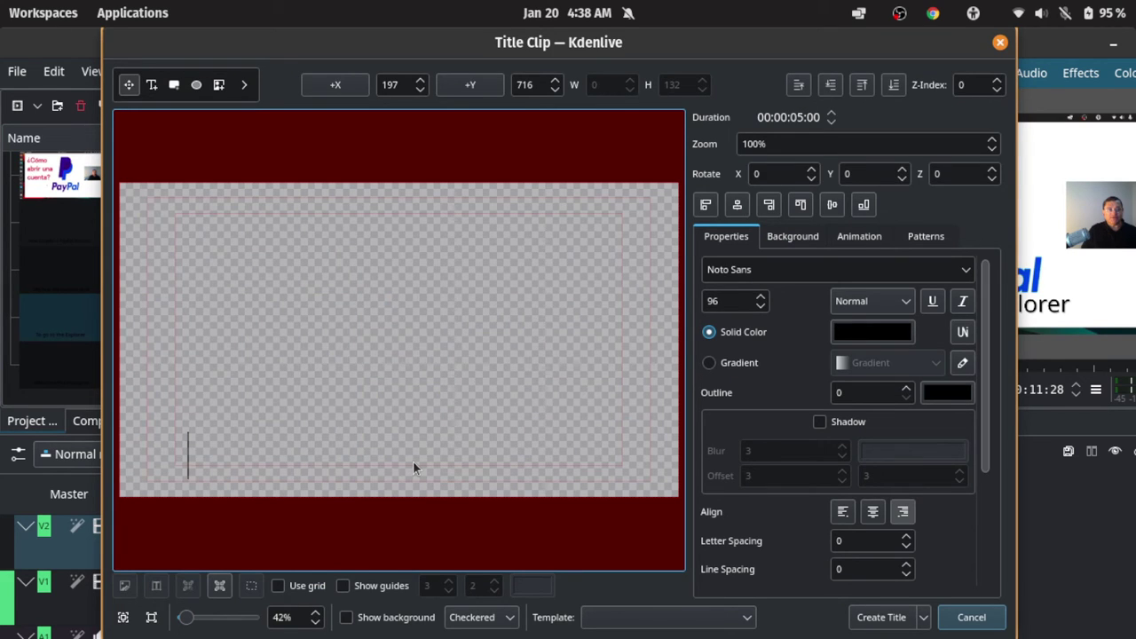
text(In this)
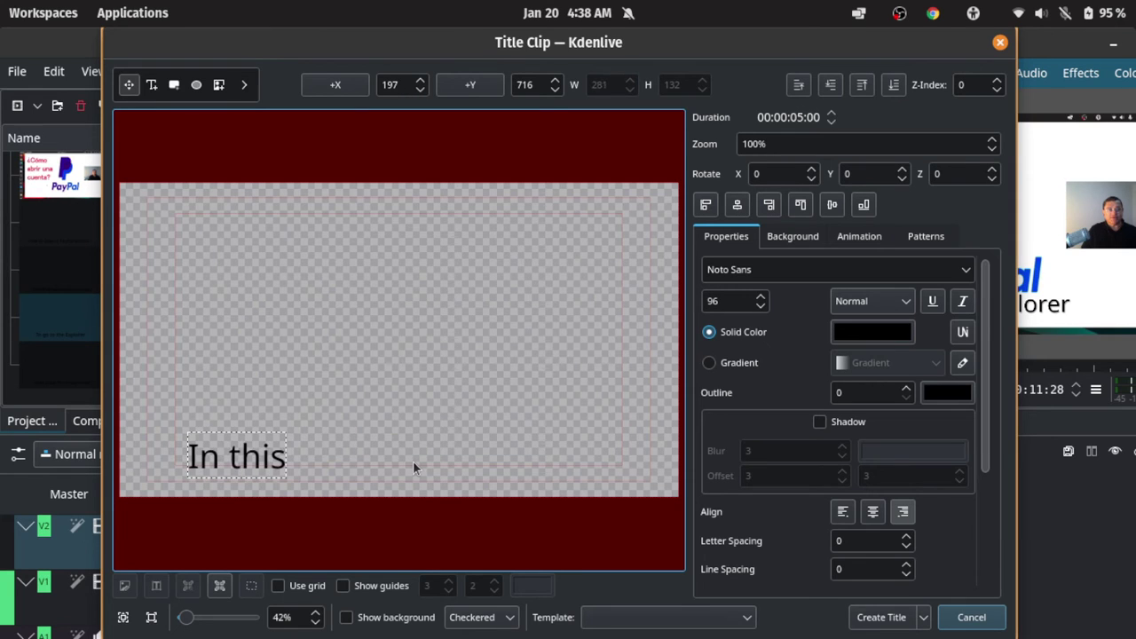
text( case)
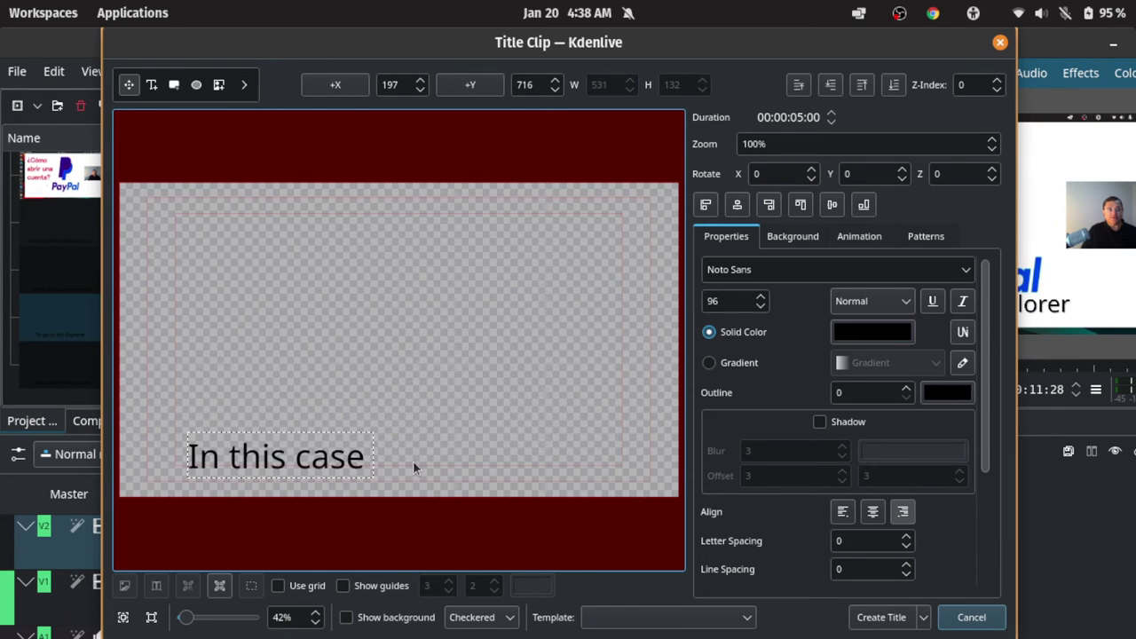
text( Firefox)
click(437, 430)
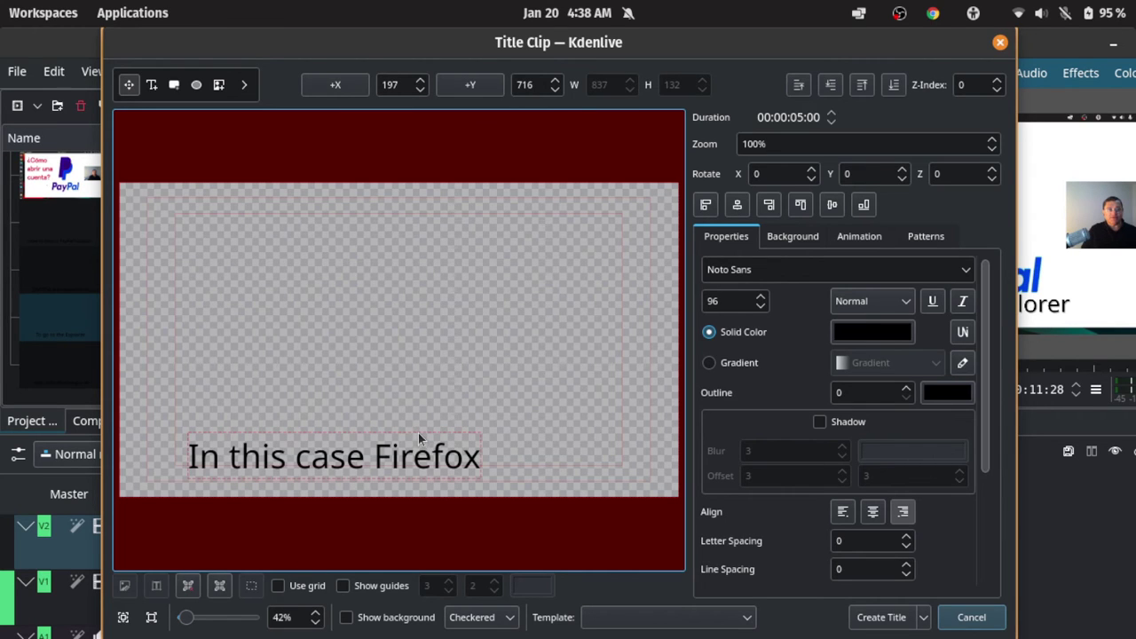
- Move the "In this case Firefox" text to about X 354, Y 721, enable its shadow and create the title
drag(418, 433, 474, 435)
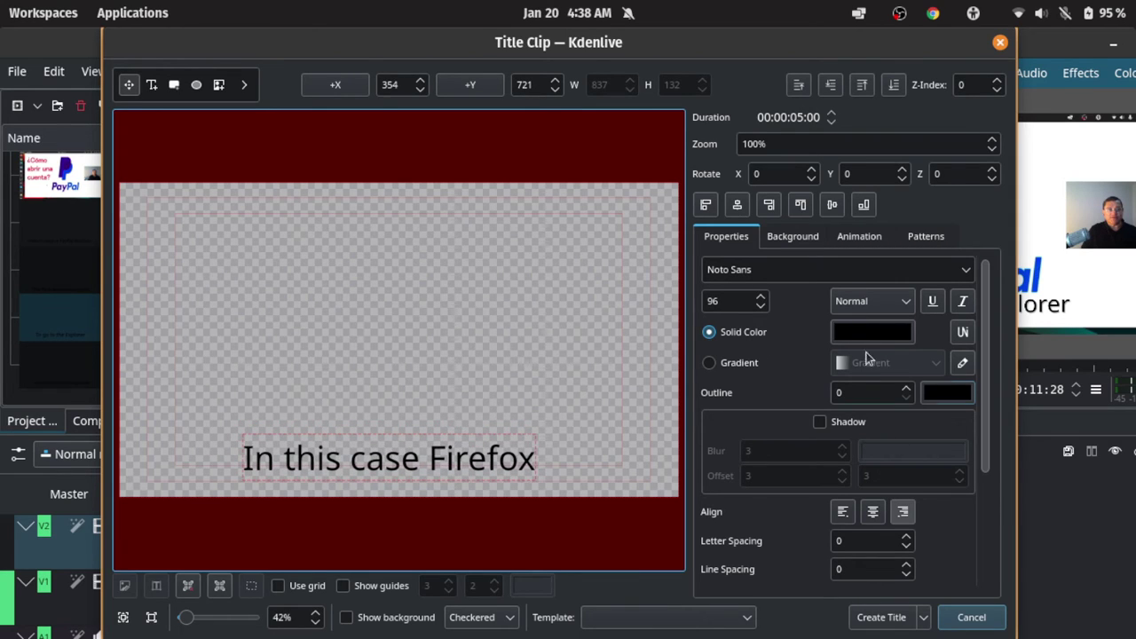
click(827, 423)
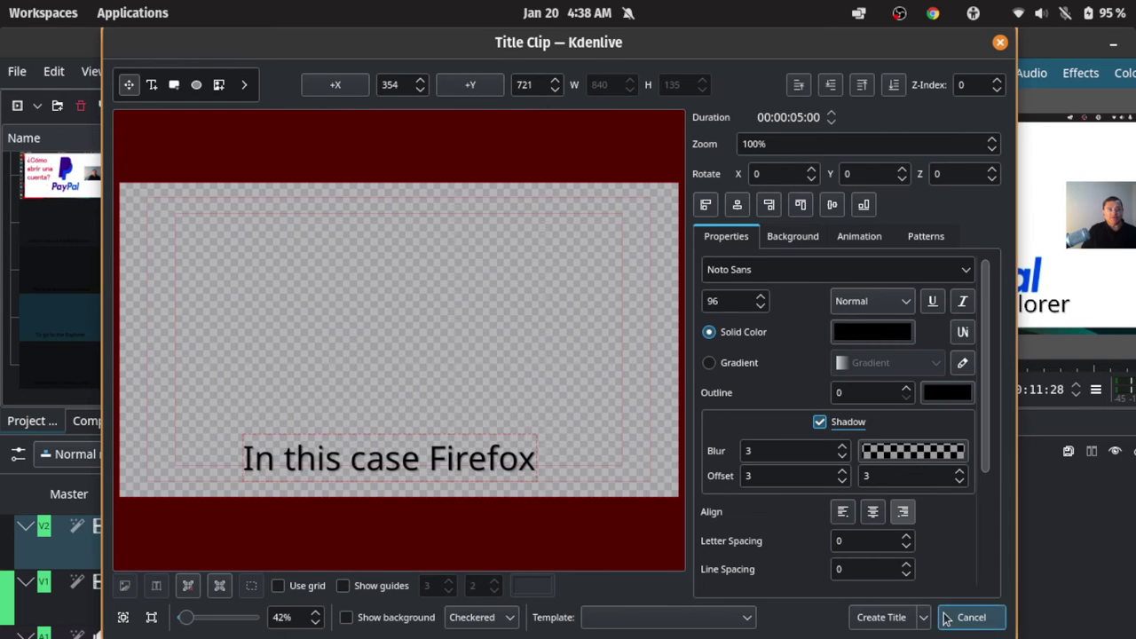
click(875, 619)
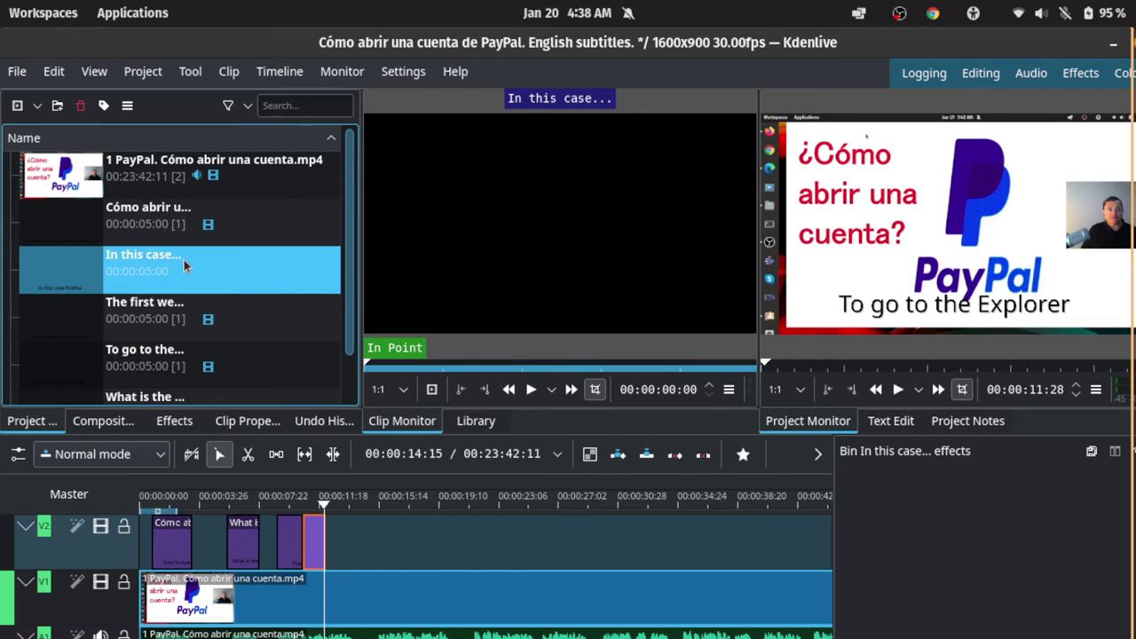
- Place the "In this case..." title on V2 directly after the fourth subtitle, play it through and shorten it to about 28 frames
drag(183, 259, 156, 511)
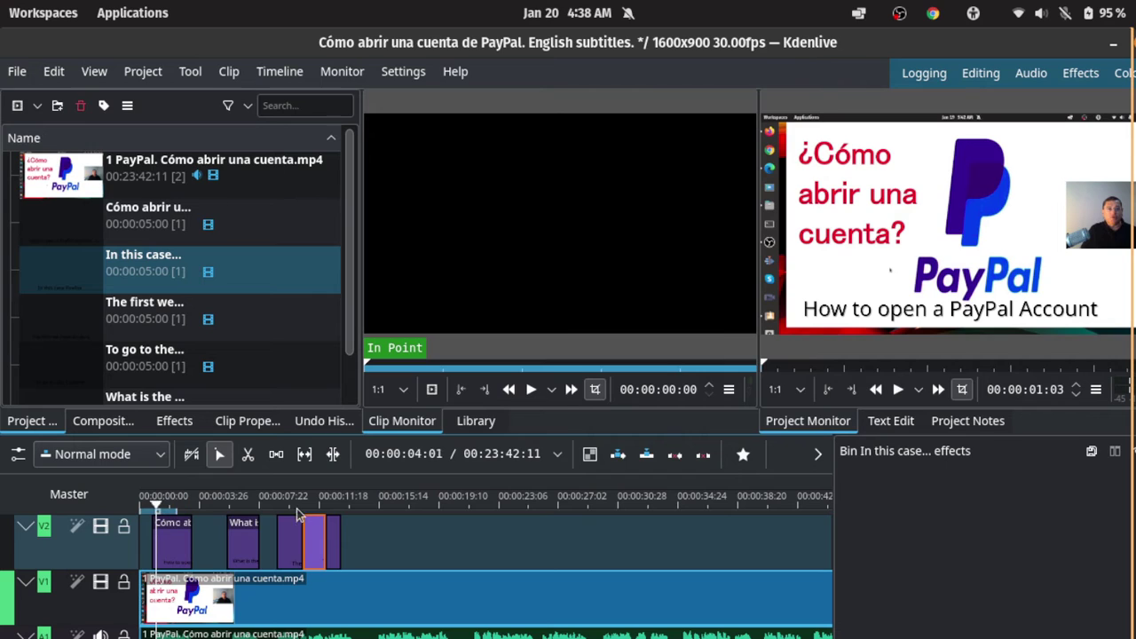
key(space)
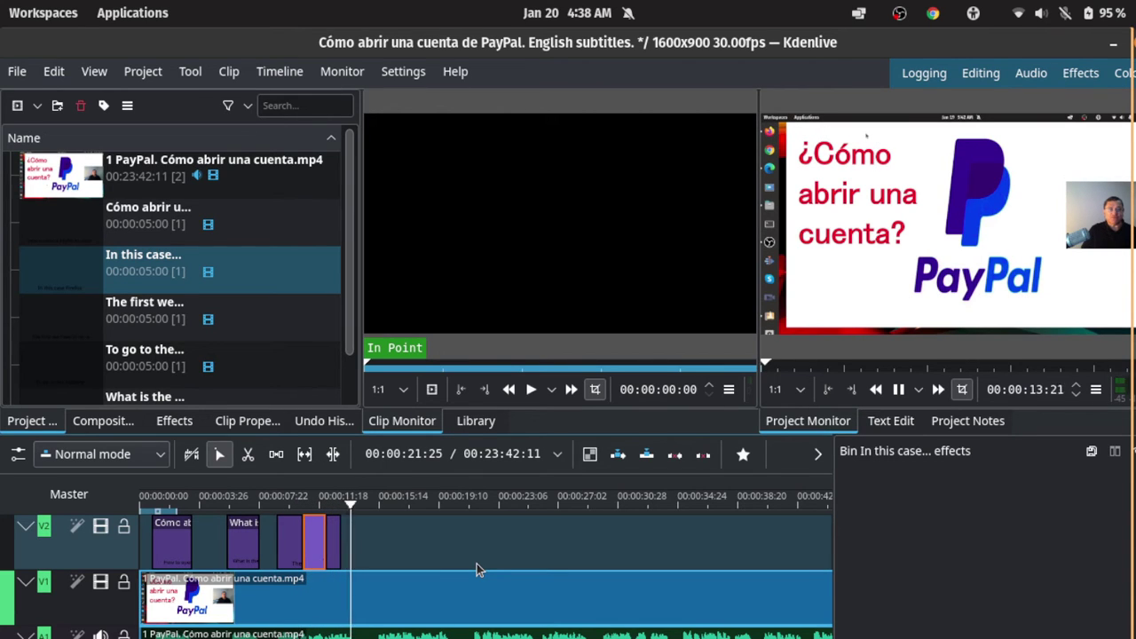
key(space)
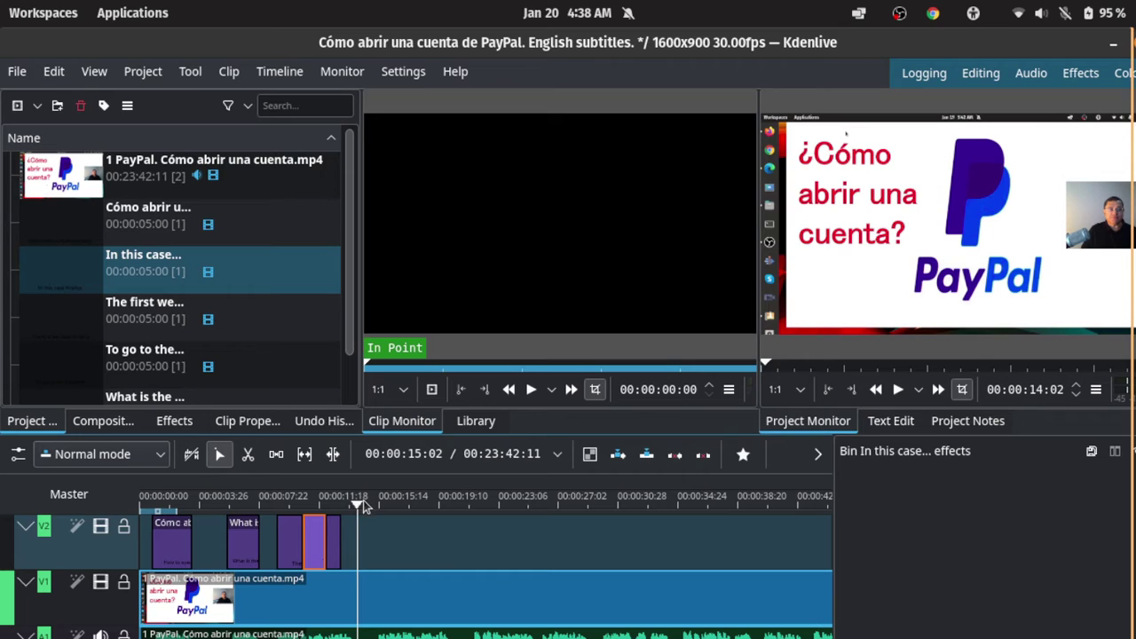
drag(359, 503, 322, 505)
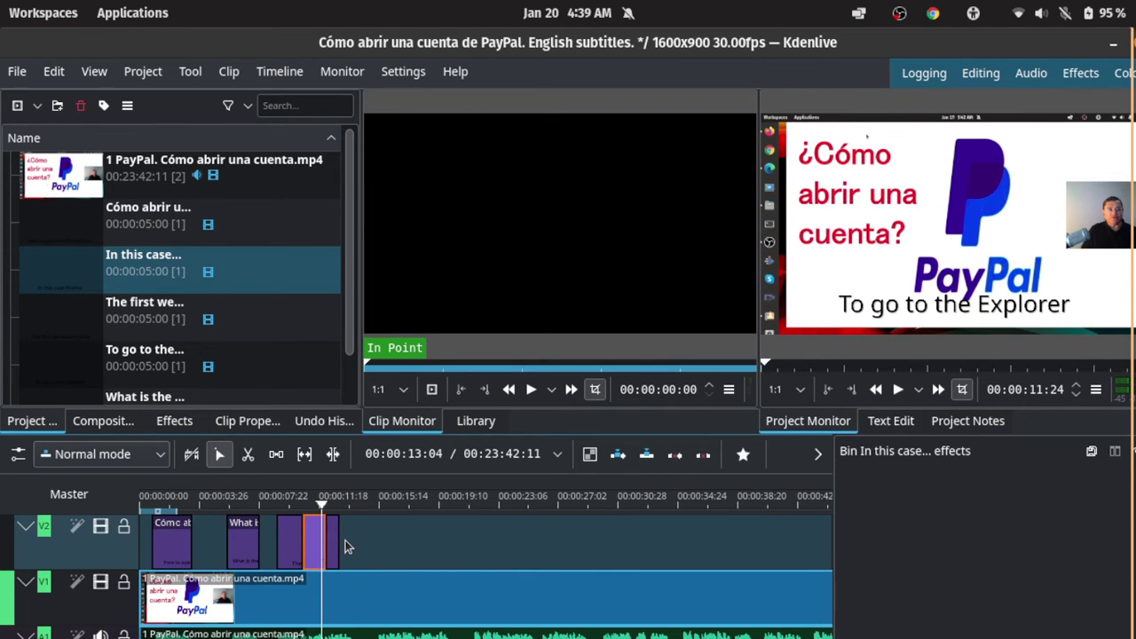
click(337, 543)
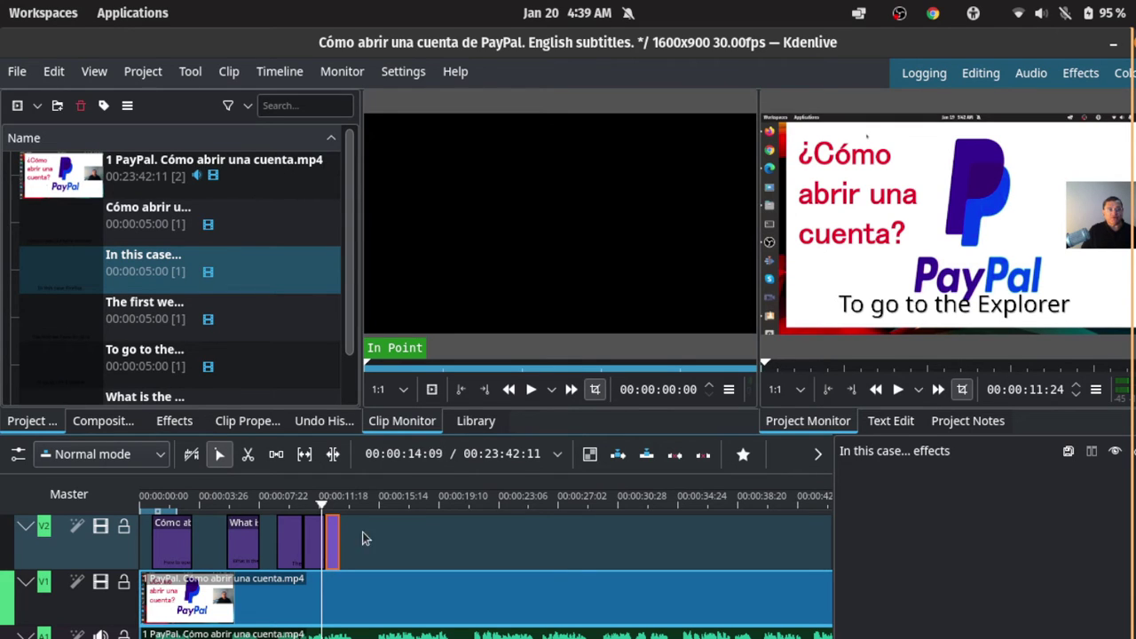
- Scrub through the last three subtitles and reopen the "In this case Firefox" title to check its settings
drag(318, 506, 278, 503)
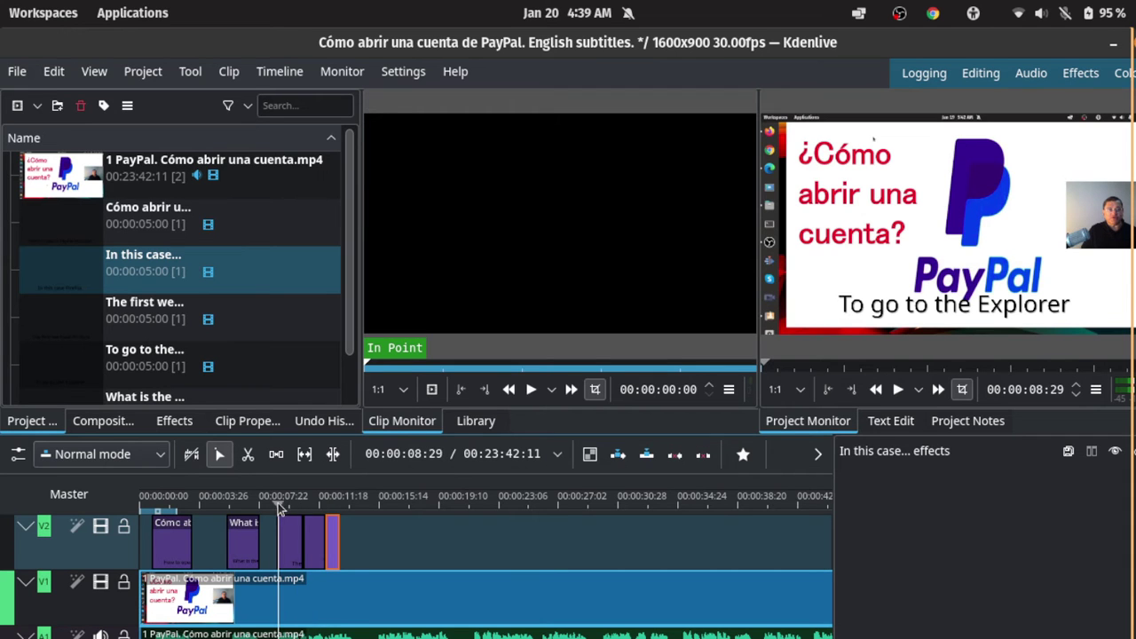
double_click(334, 535)
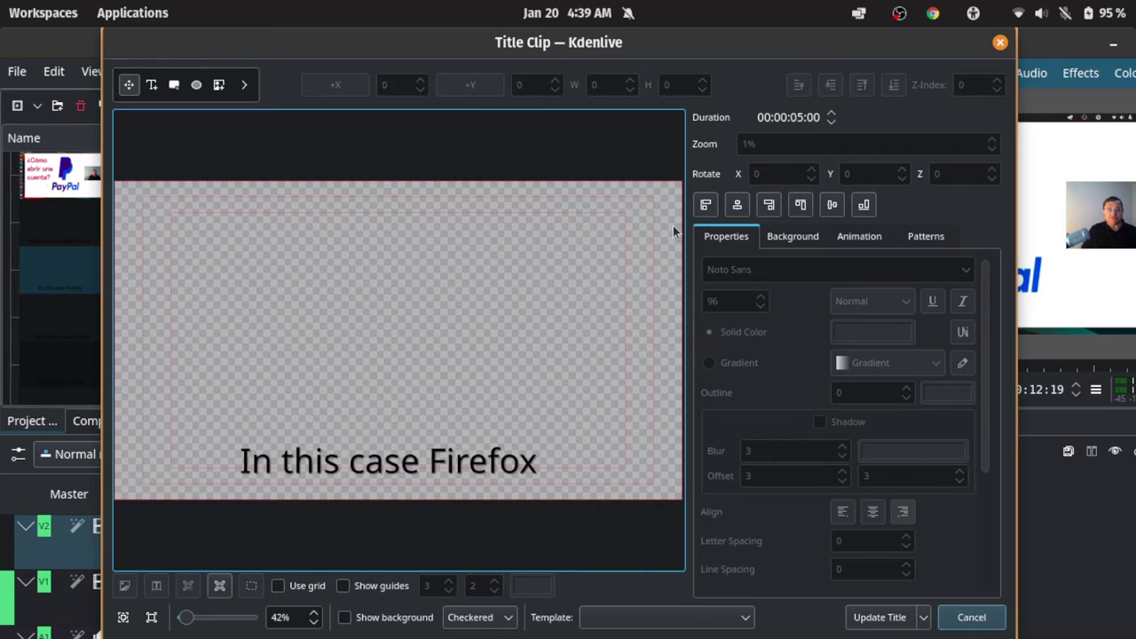
click(877, 618)
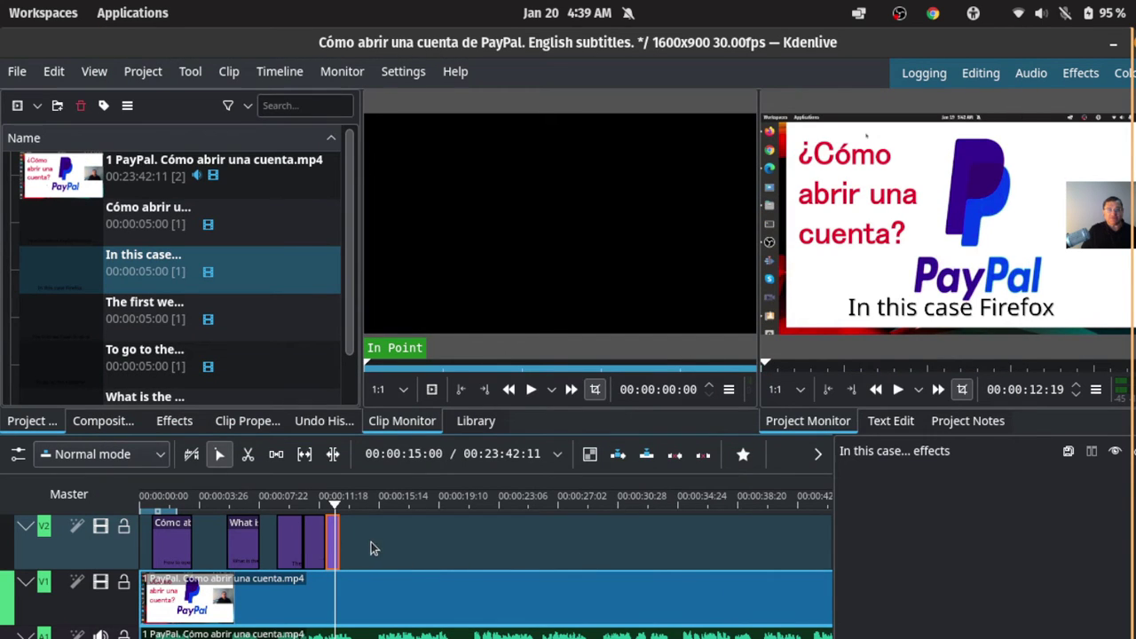
drag(340, 502, 255, 503)
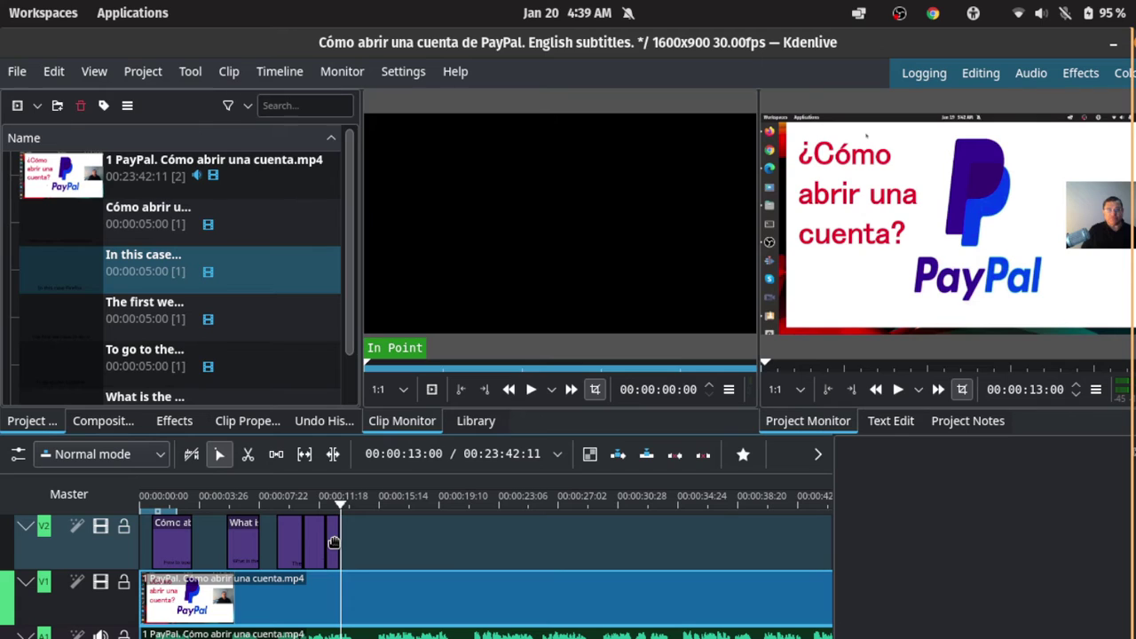
drag(346, 504, 270, 504)
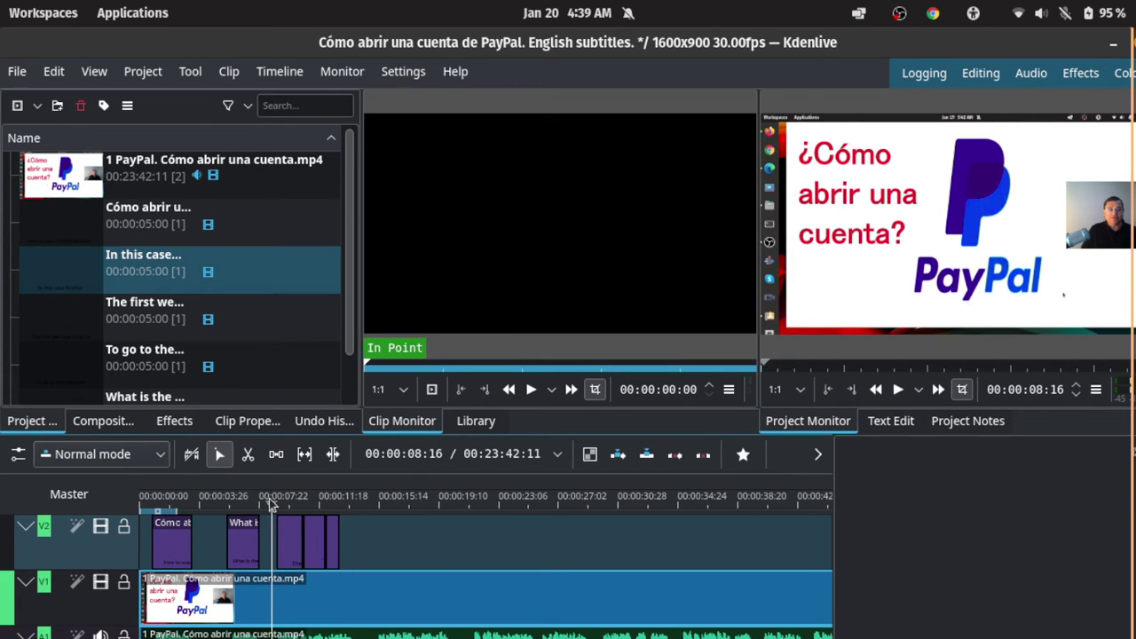
- Set the "In this case..." title's duration to 00:00:05:21 and update the title
double_click(334, 540)
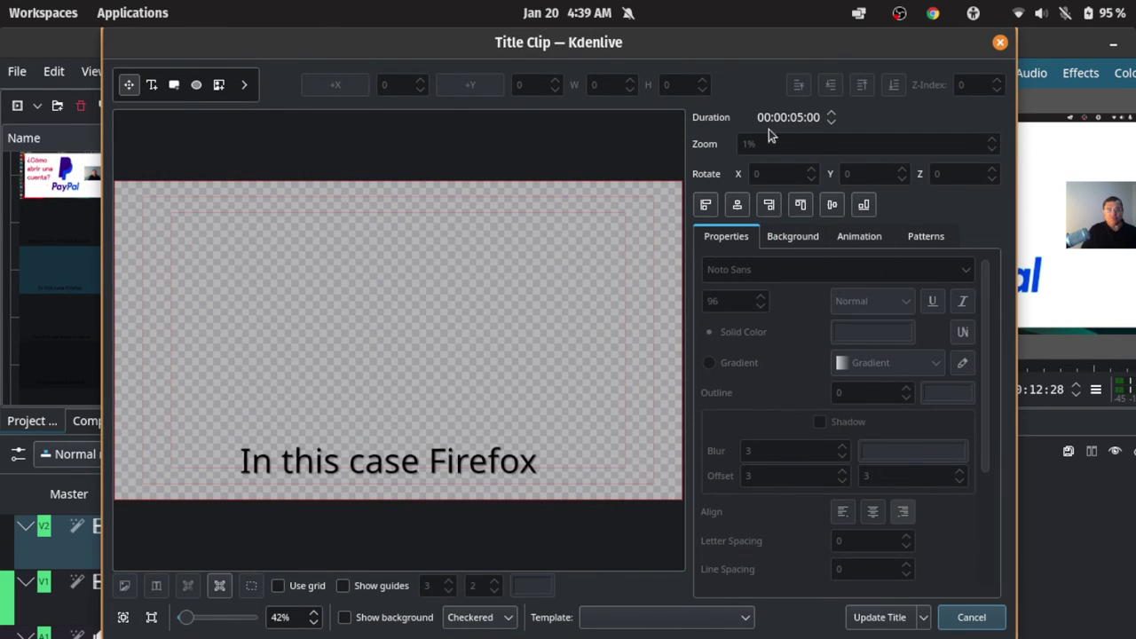
click(833, 115)
click(833, 115)
click(877, 618)
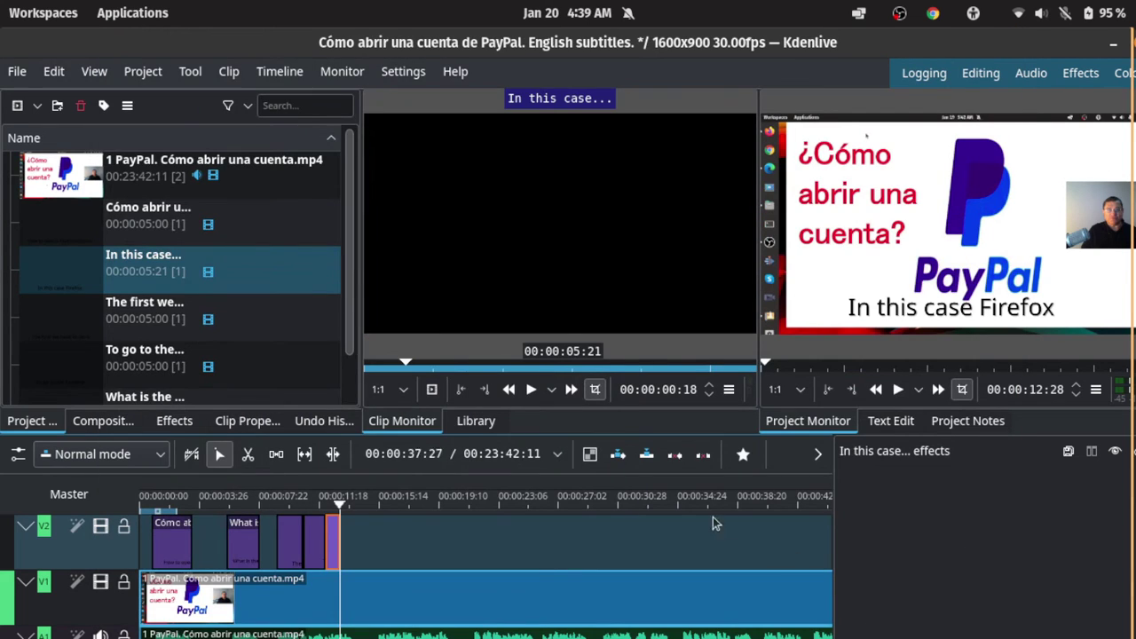
- Replay the last three subtitles from about 00:00:08:14 to check the fifth subtitle's timing
drag(342, 503, 298, 503)
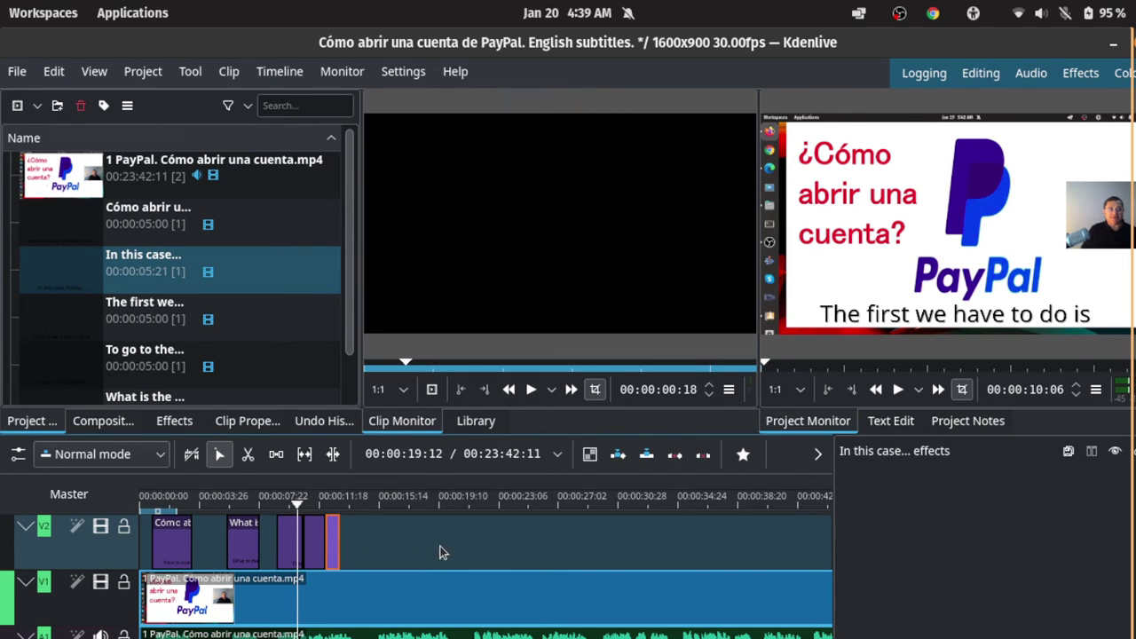
key(Left)
key(Left)
key(Left)
drag(298, 501, 270, 504)
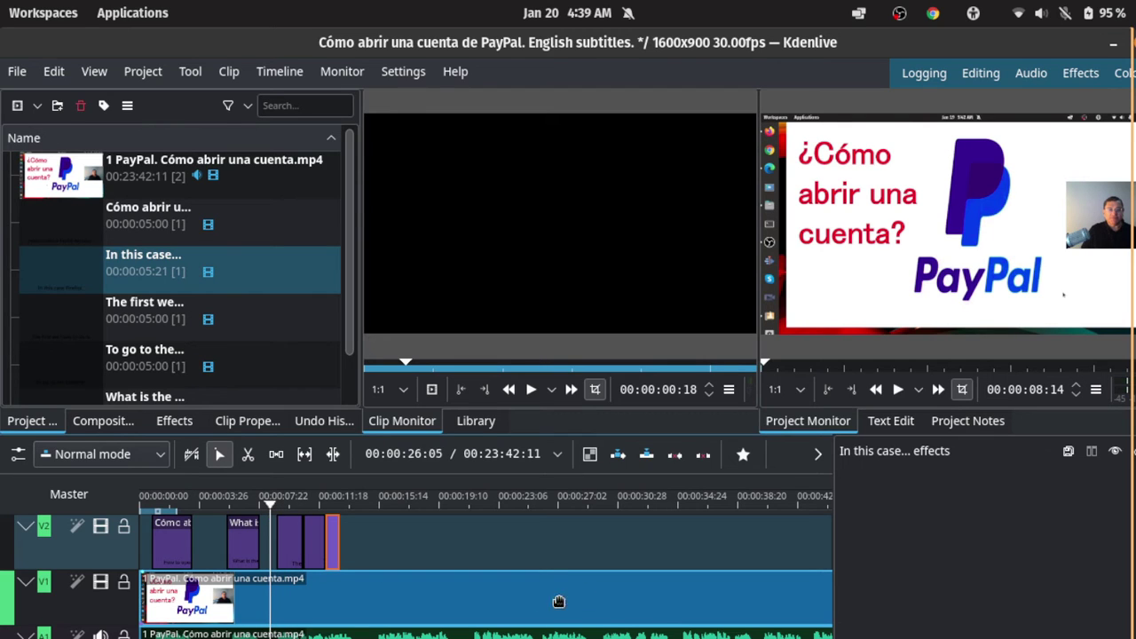
key(space)
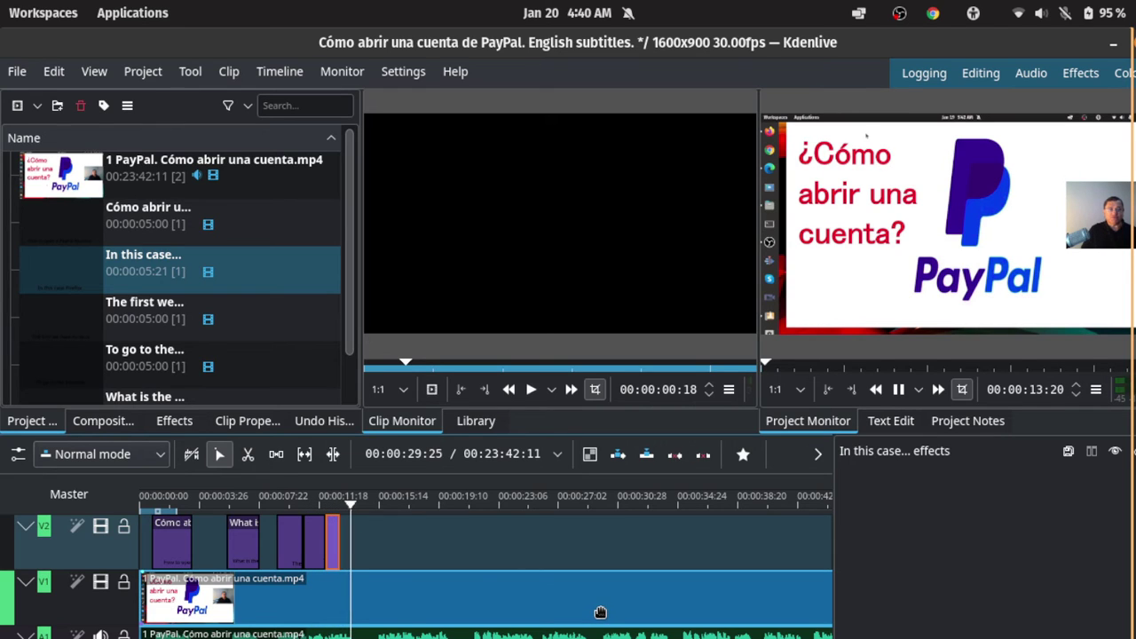
key(space)
- Reopen the "In this case..." title, set its duration to 00:00:06:03 and update it
drag(348, 504, 312, 505)
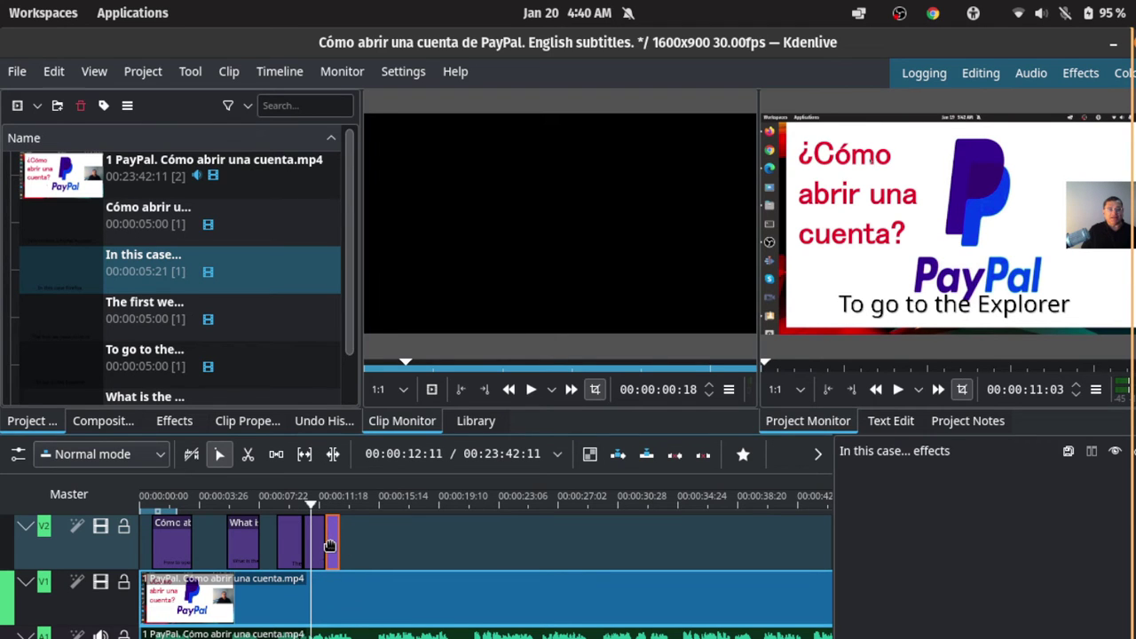
double_click(335, 542)
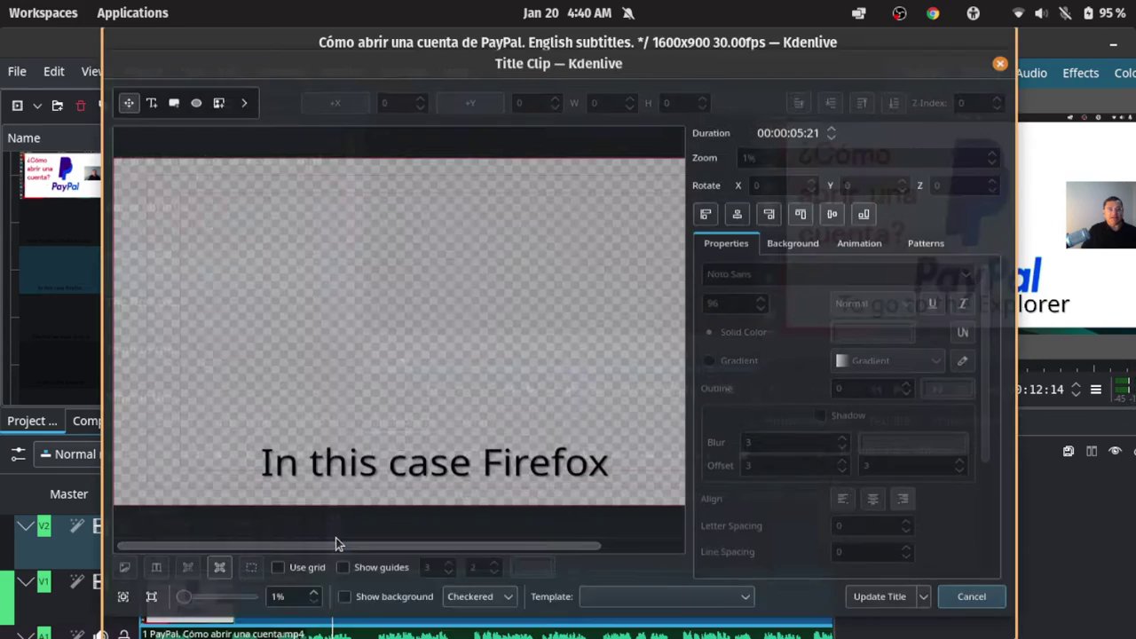
click(800, 120)
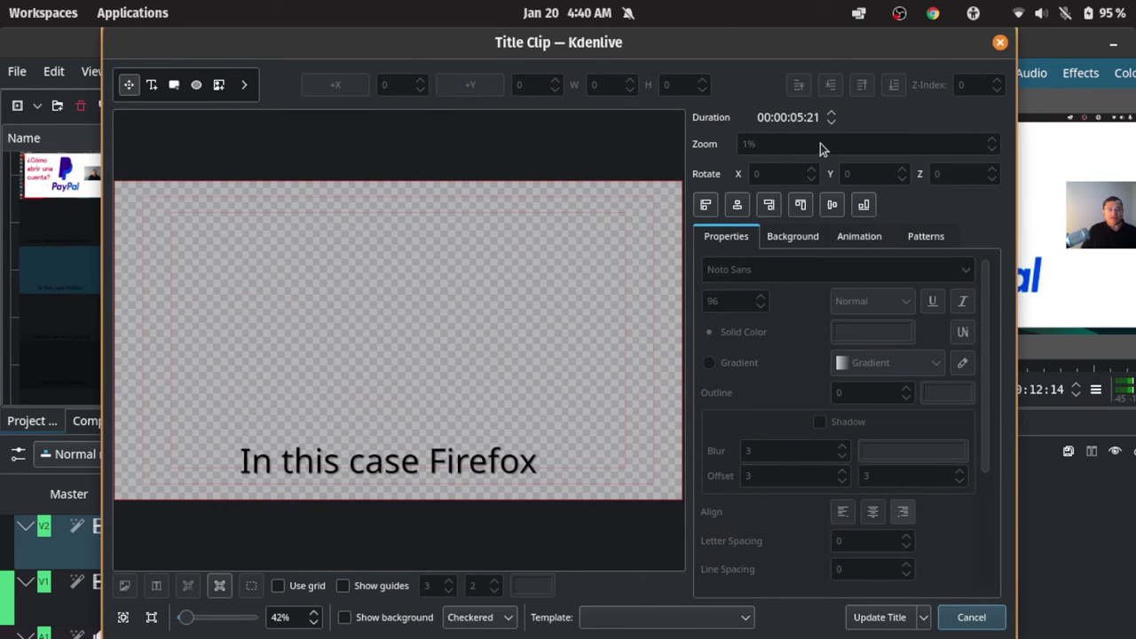
click(832, 115)
click(832, 114)
click(874, 615)
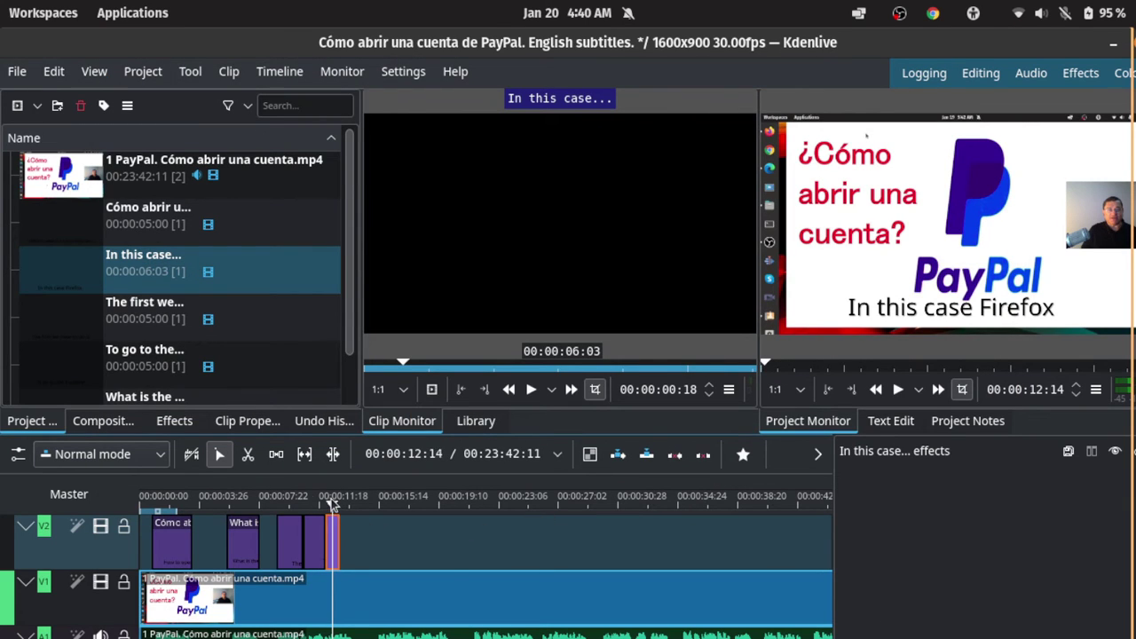
- Play the last three subtitles from about 00:00:07:25, then replay from about 00:00:11:03 to check the fifth subtitle's end
drag(333, 505, 261, 504)
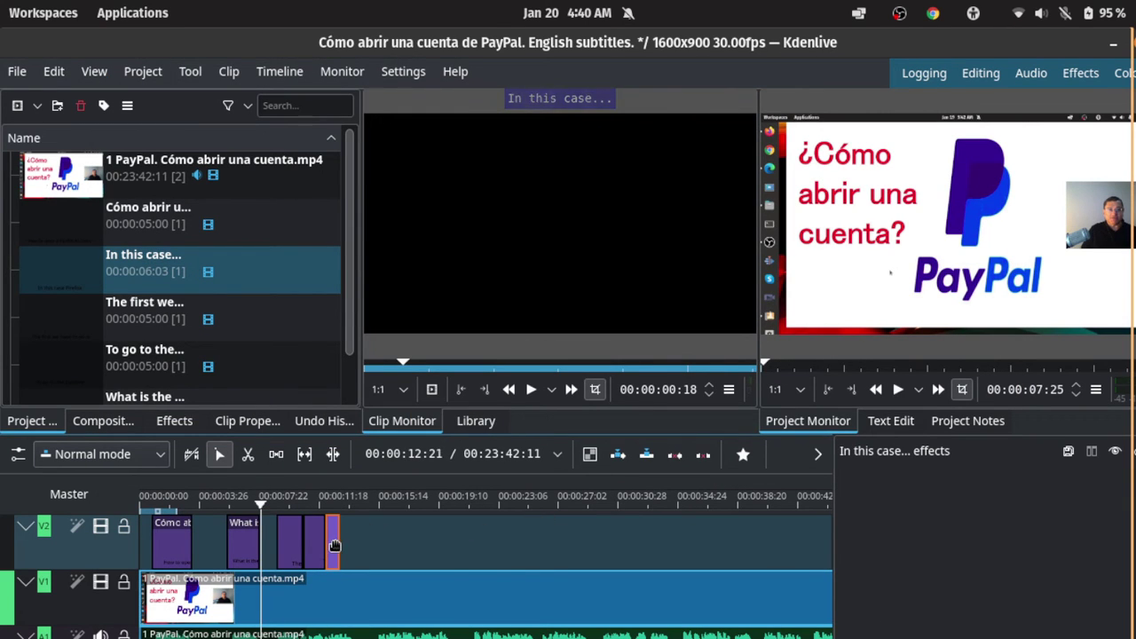
click(316, 543)
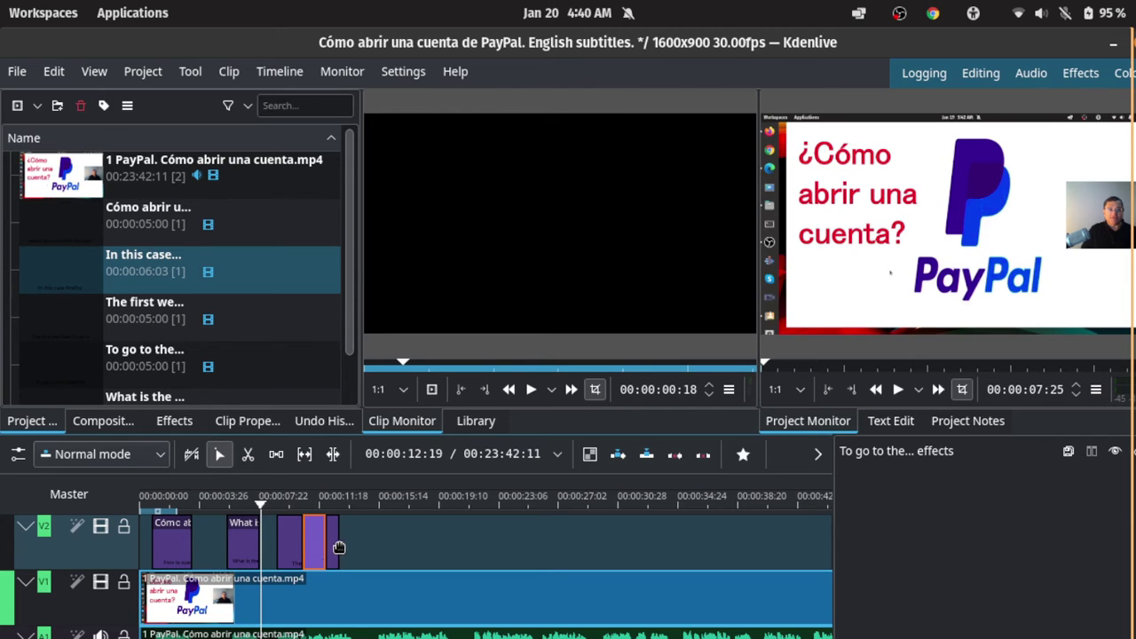
click(336, 545)
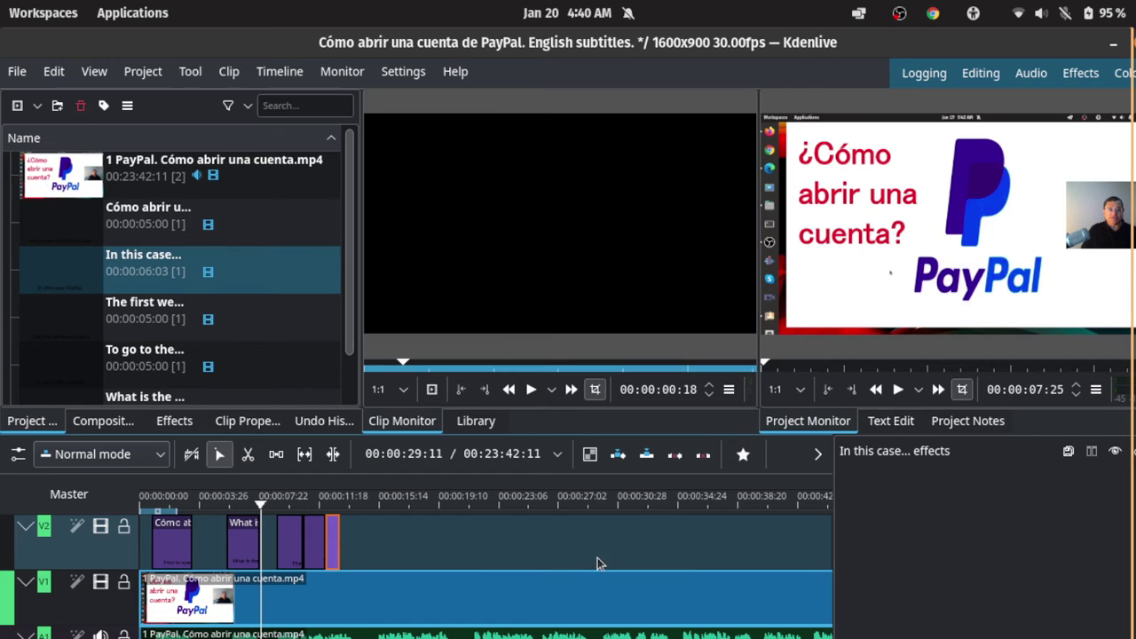
key(space)
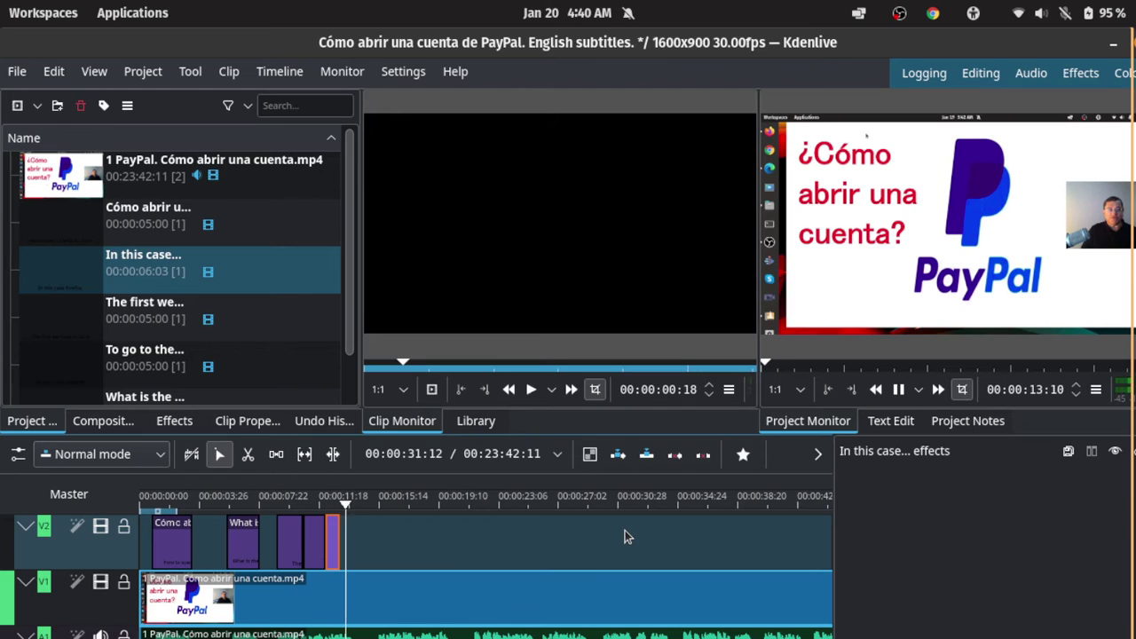
key(space)
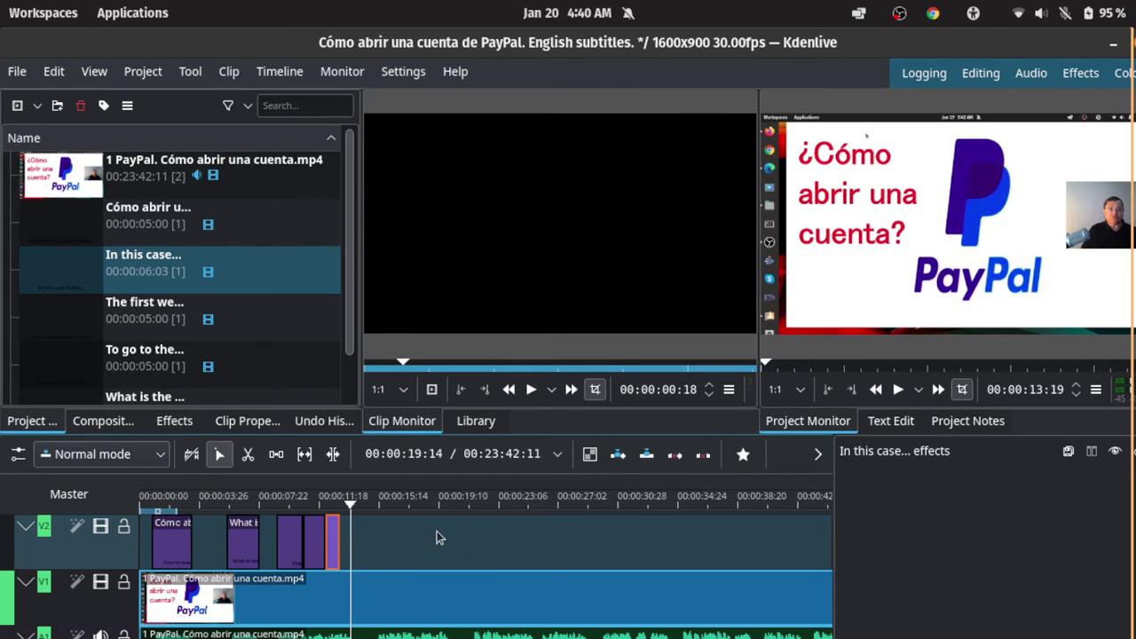
drag(351, 505, 312, 504)
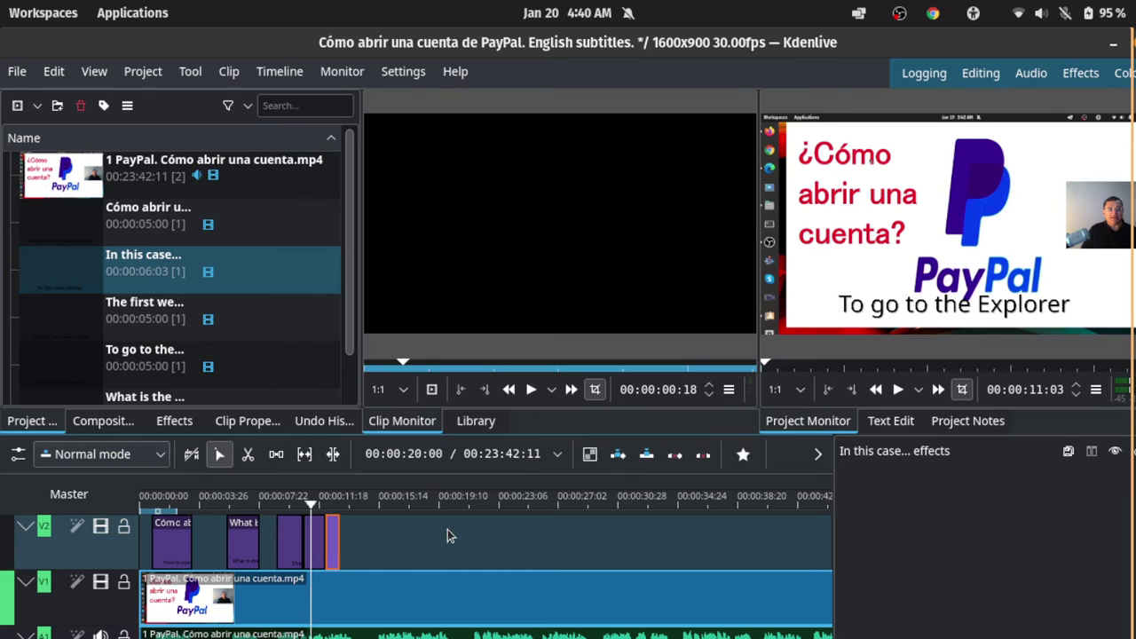
key(space)
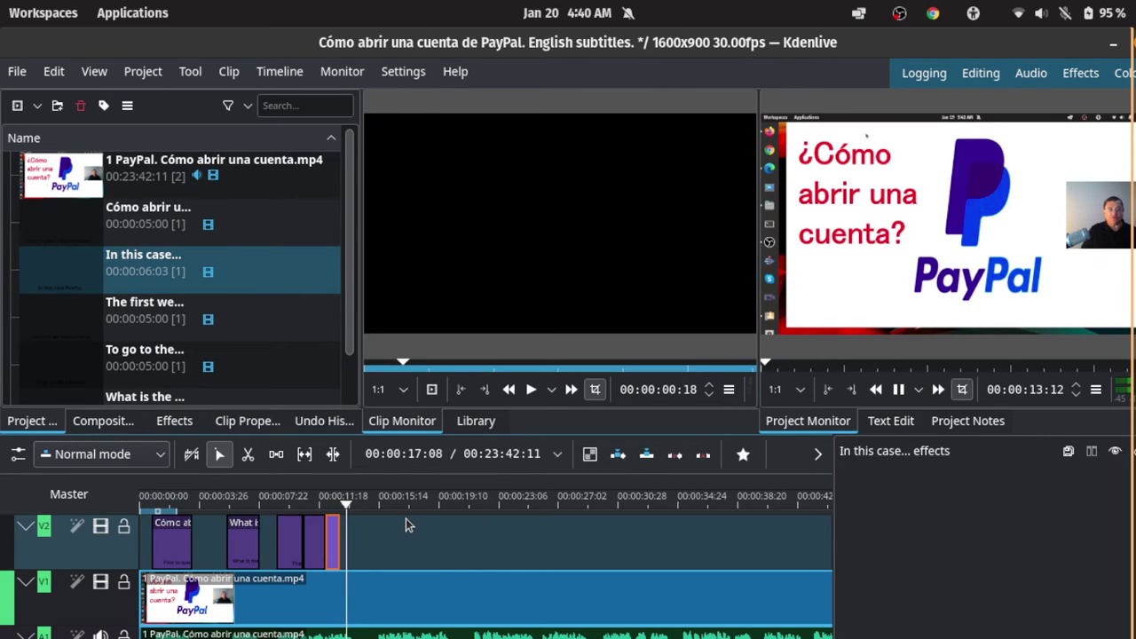
key(space)
- Edit the fifth subtitle's duration on V2 so it ends at about 00:00:13:13, then return to the third subtitle's start
click(287, 547)
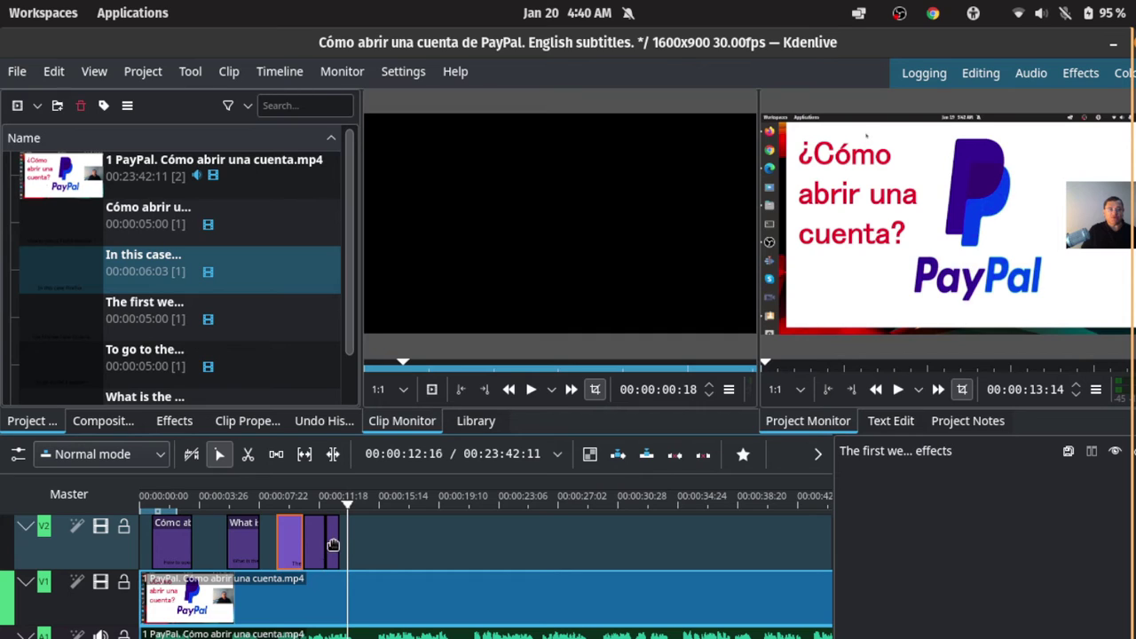
click(335, 546)
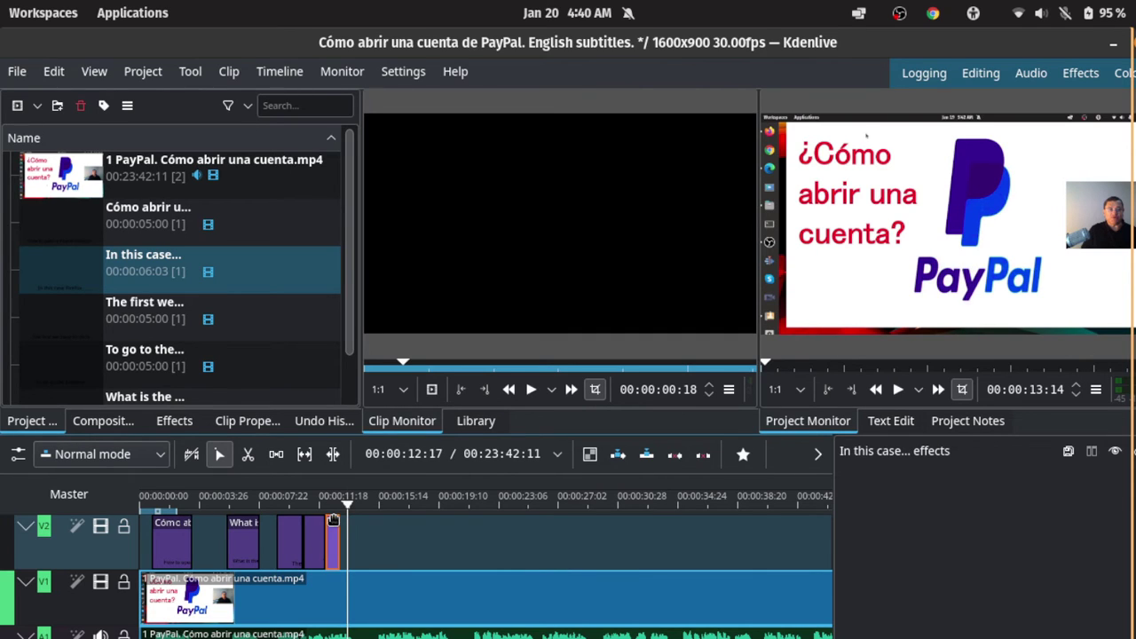
right_click(336, 541)
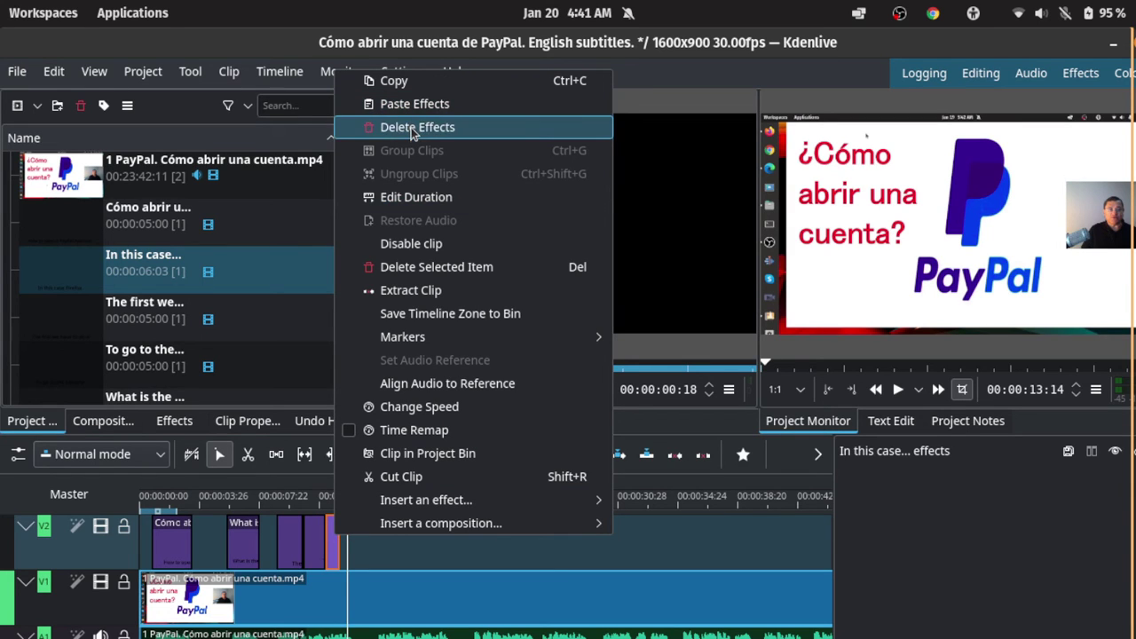
click(415, 199)
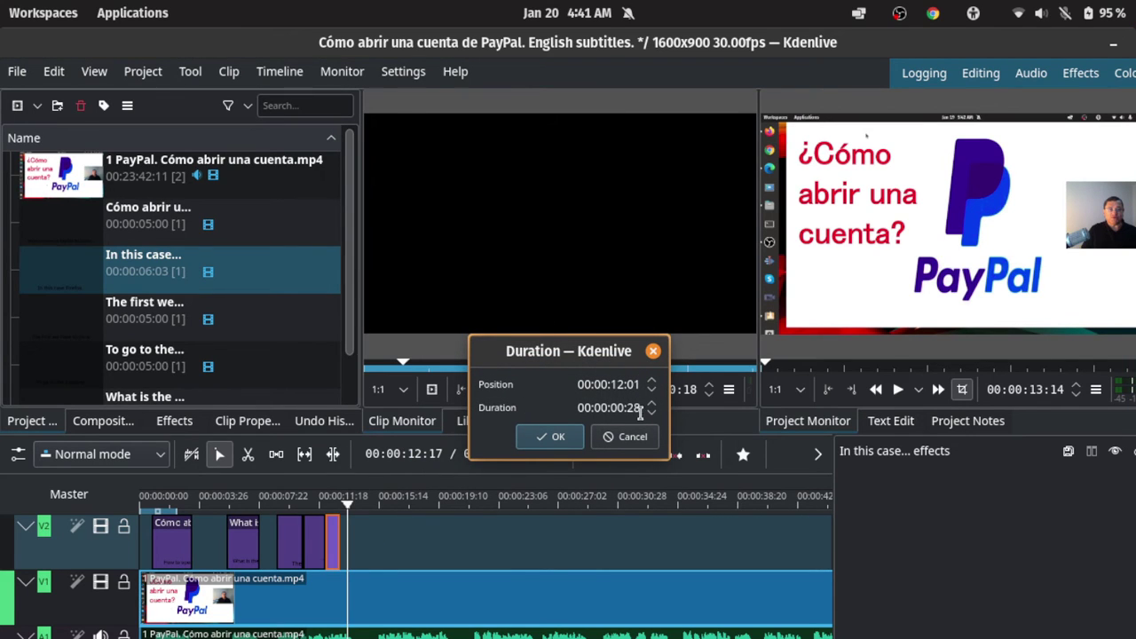
click(652, 404)
click(545, 436)
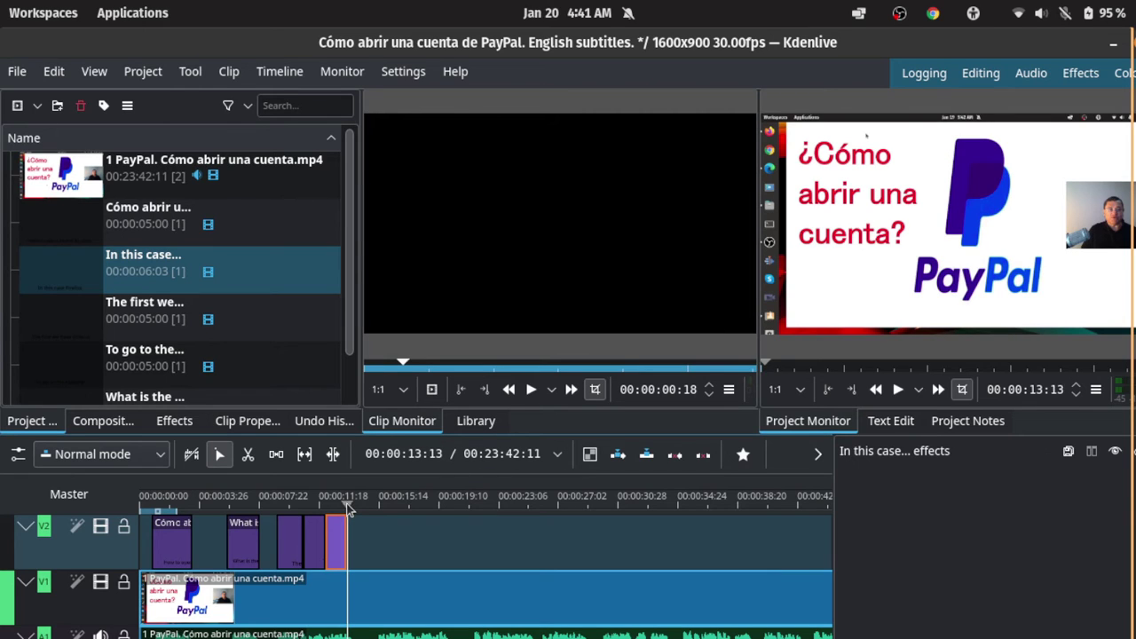
drag(346, 503, 276, 505)
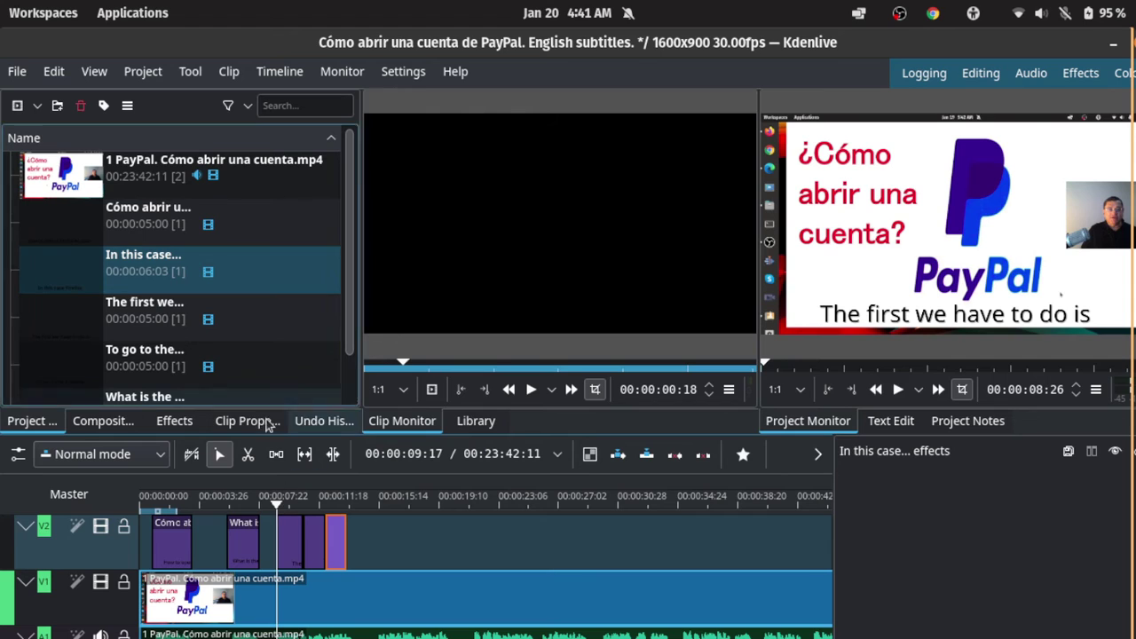
- Play the subtitles from the third one's start, then replay from near its end to check the fifth subtitle's timing
key(space)
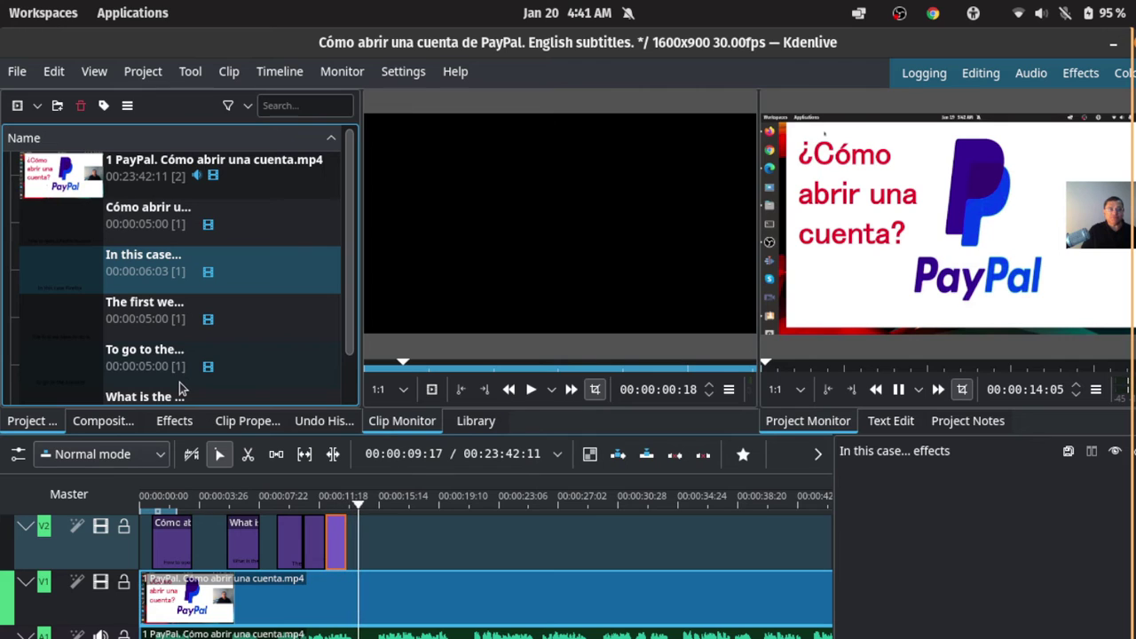
key(space)
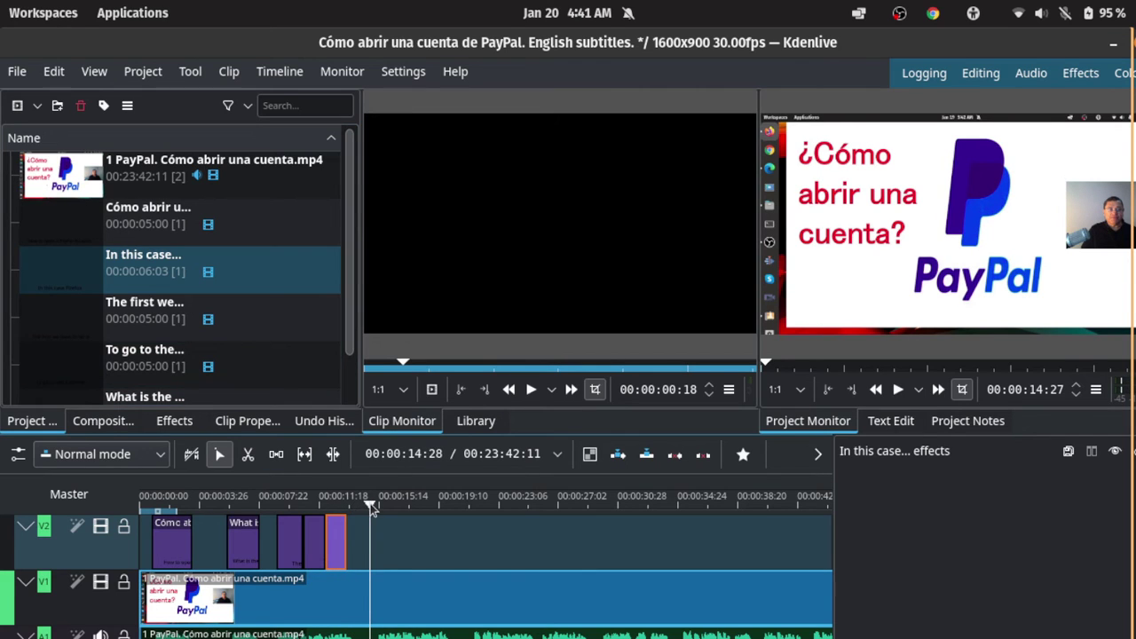
drag(371, 508, 297, 511)
key(space)
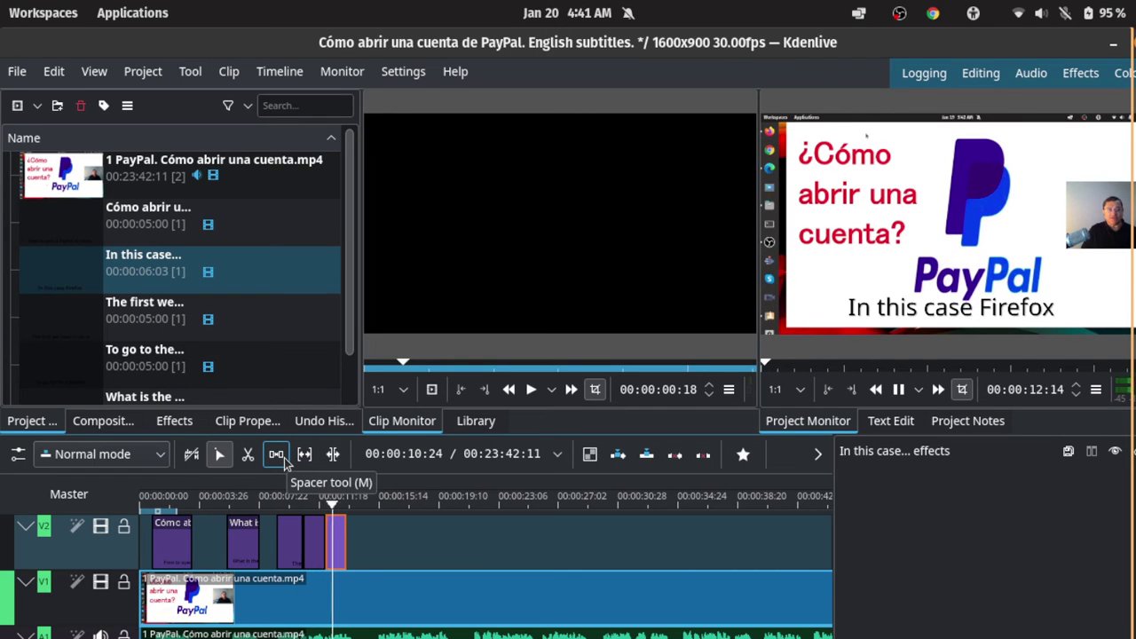
key(space)
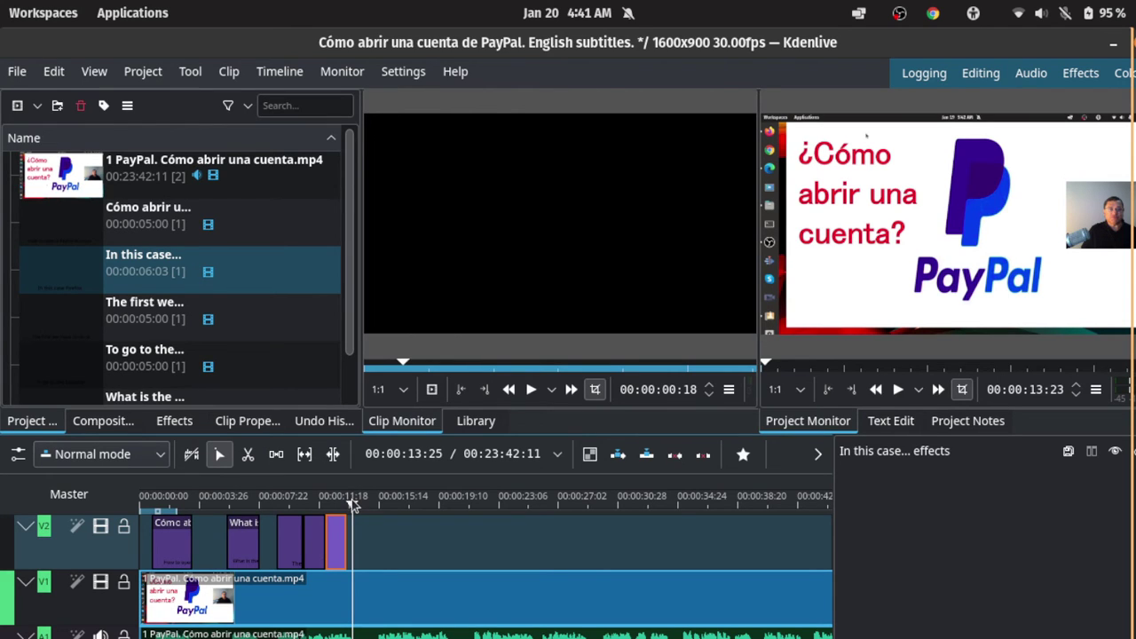
- Reopen the "In this case..." title from the timeline, set its duration to 00:00:11:18 and update it
double_click(338, 543)
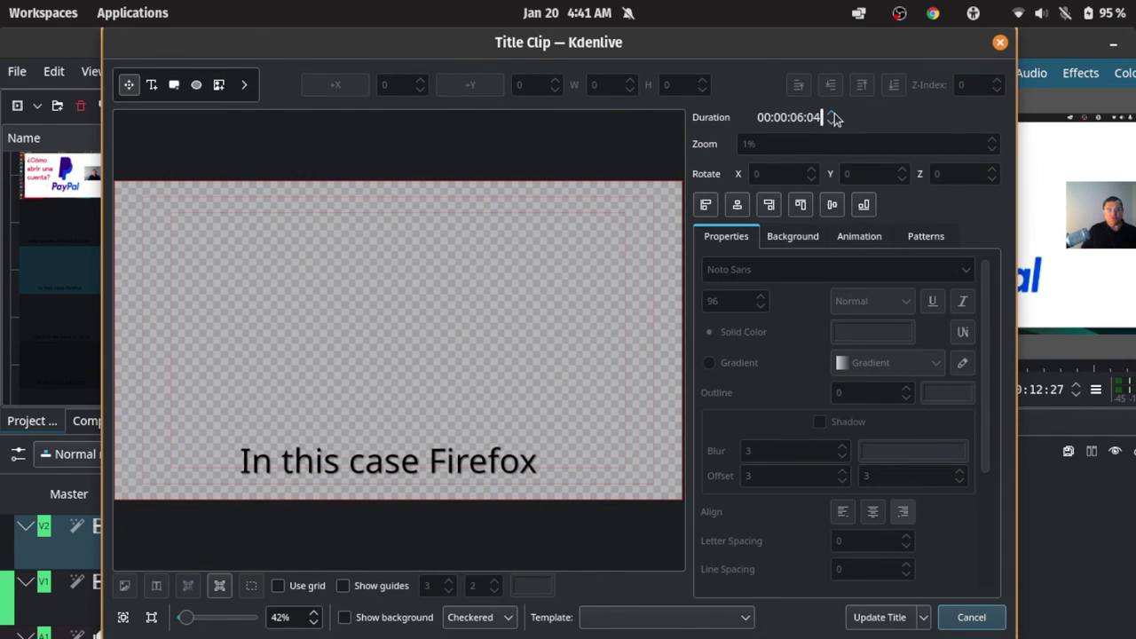
scroll(834, 118, up, 4)
scroll(834, 115, up, 20)
scroll(832, 116, up, 3)
scroll(831, 117, up, 2)
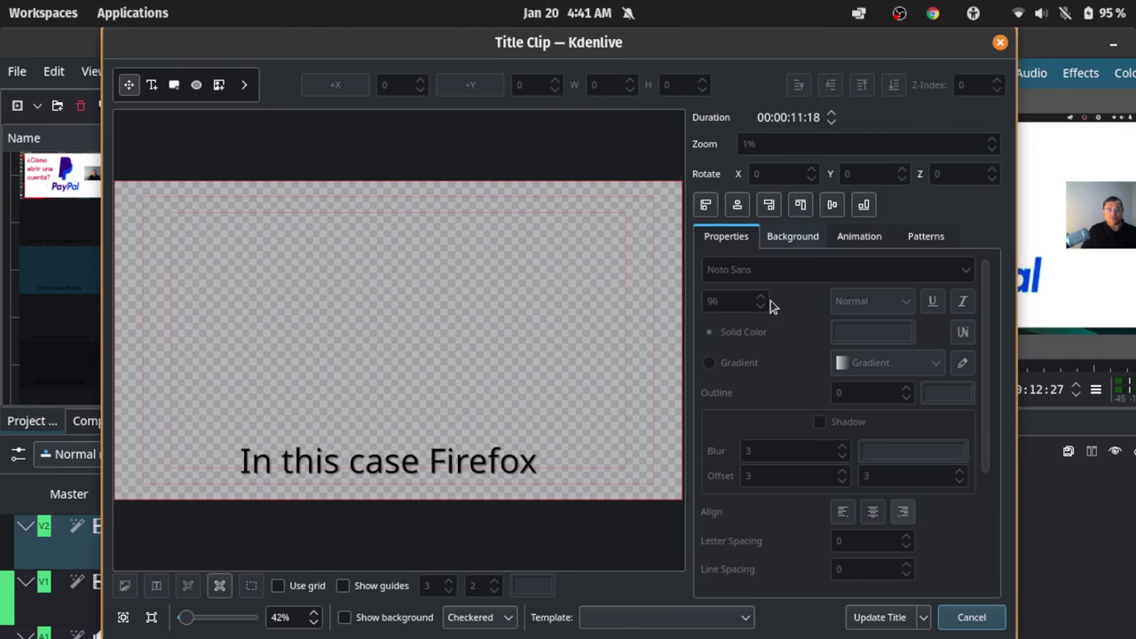
click(879, 617)
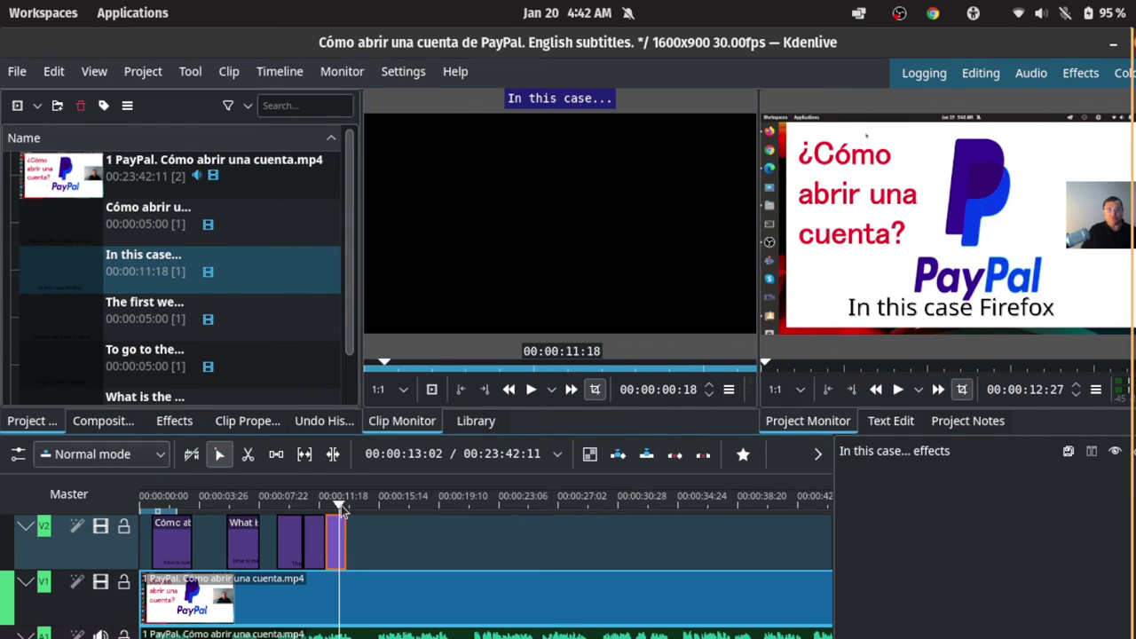
- Play from just before the third subtitle to about 00:00:18:26, then return the playhead to about 00:00:14:28
drag(340, 503, 271, 502)
key(space)
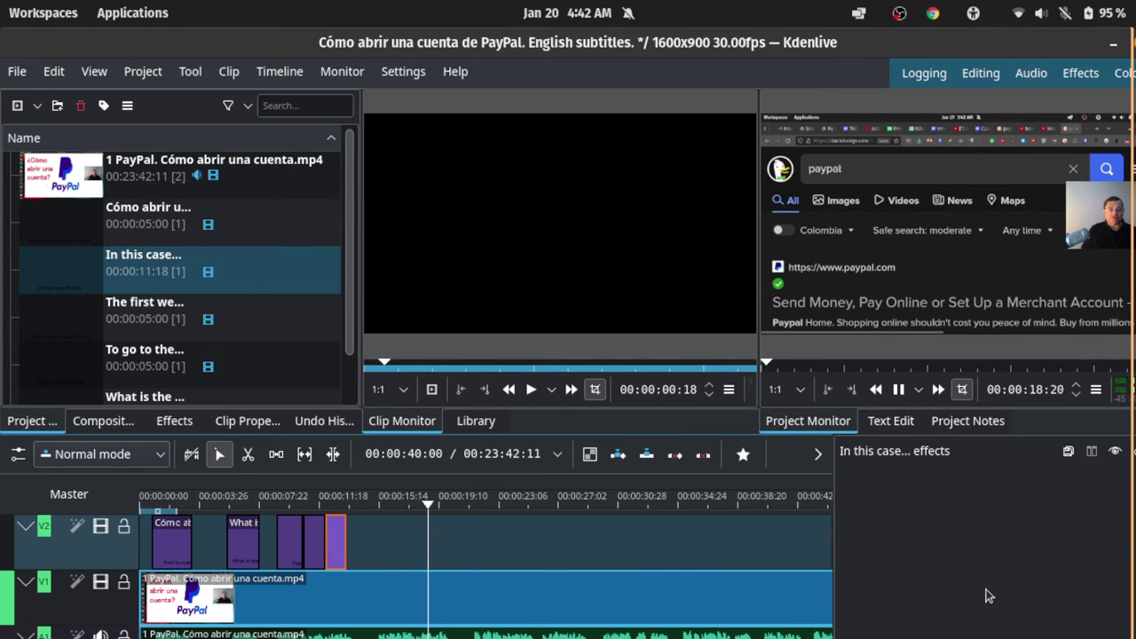
key(space)
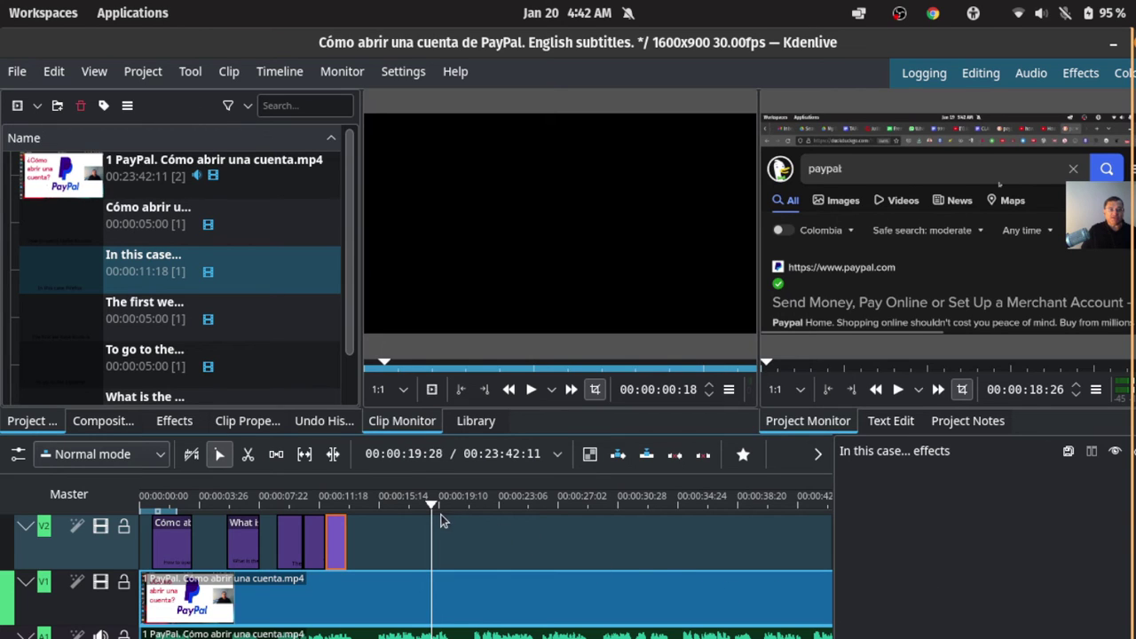
drag(430, 502, 370, 504)
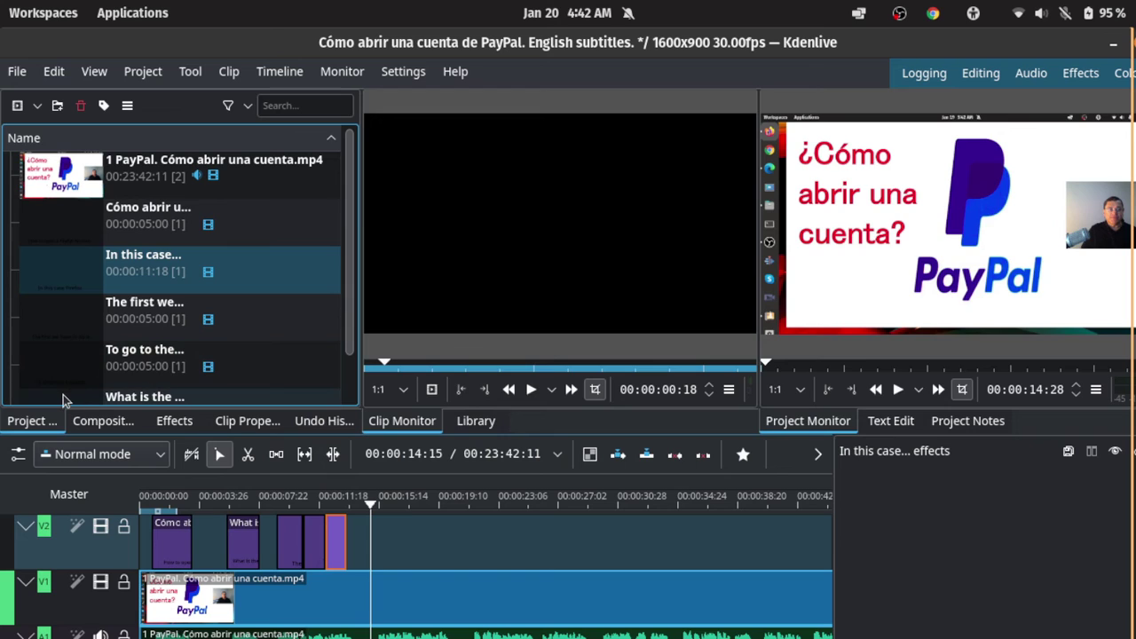
- Start a new title clip and enter the text "To open a window from the Explorer" near the frame's lower edge
scroll(307, 356, down, 1)
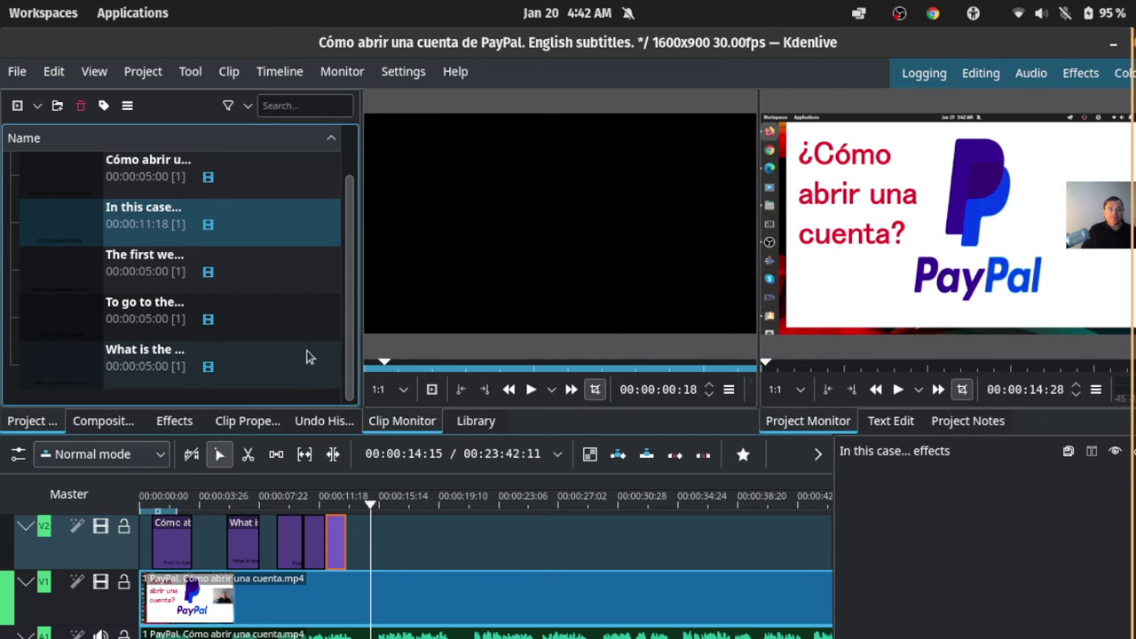
right_click(268, 400)
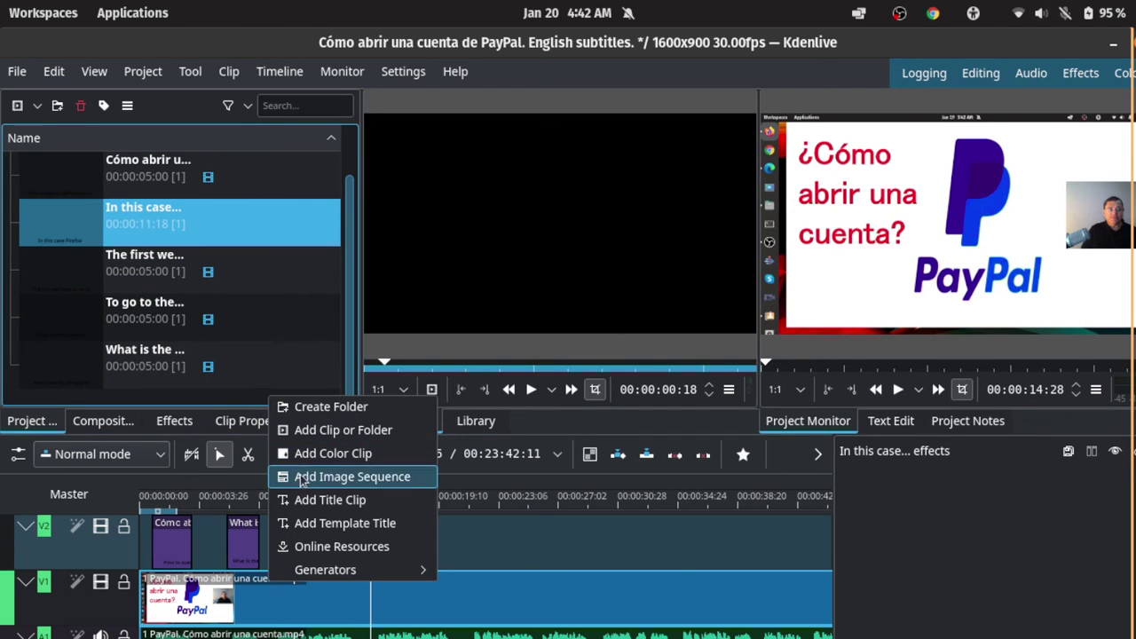
click(345, 501)
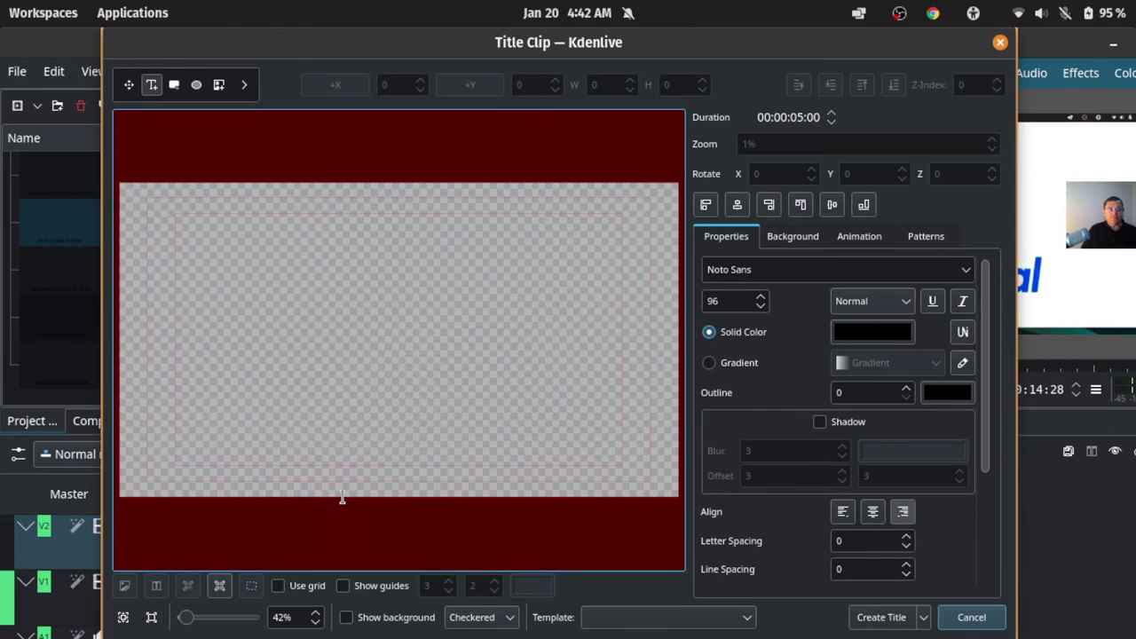
click(229, 455)
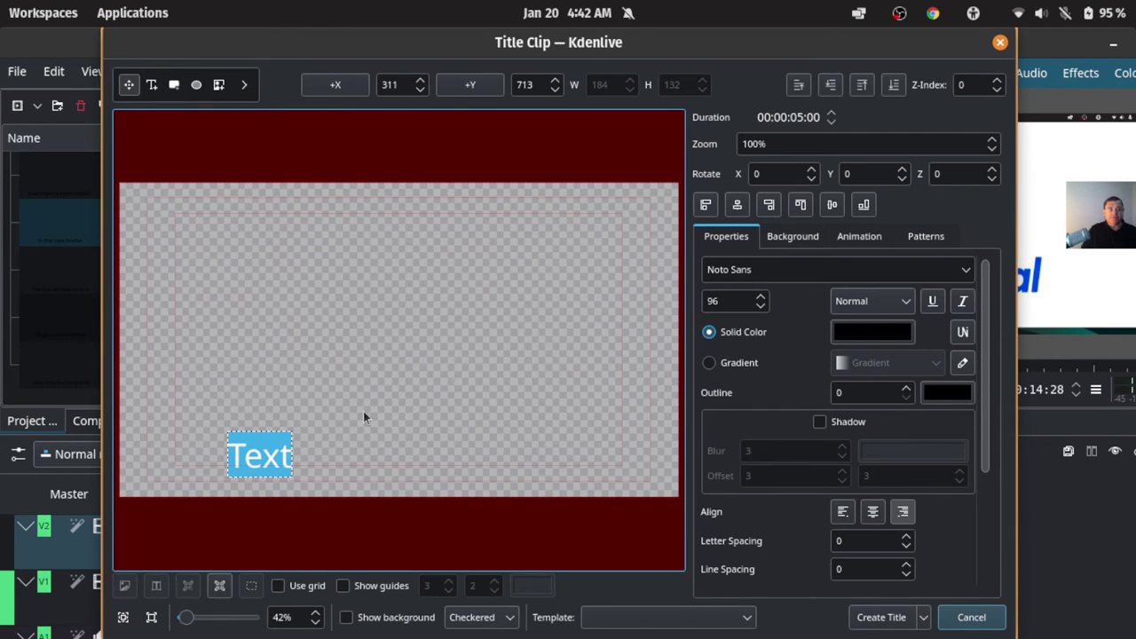
key(BackSpace)
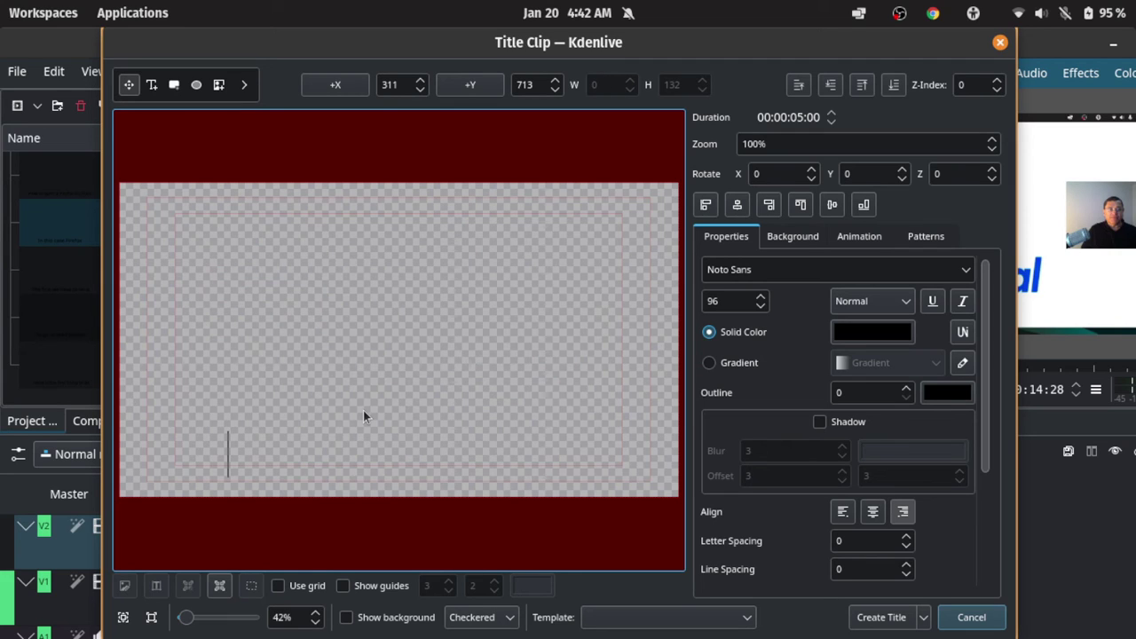
text(To o)
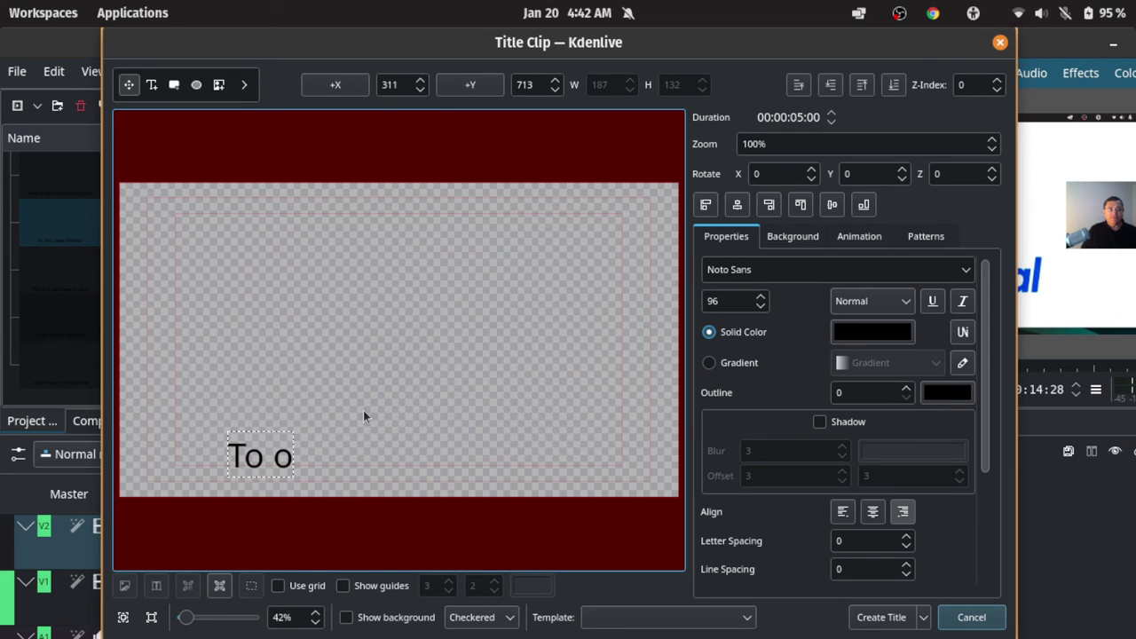
text(pen)
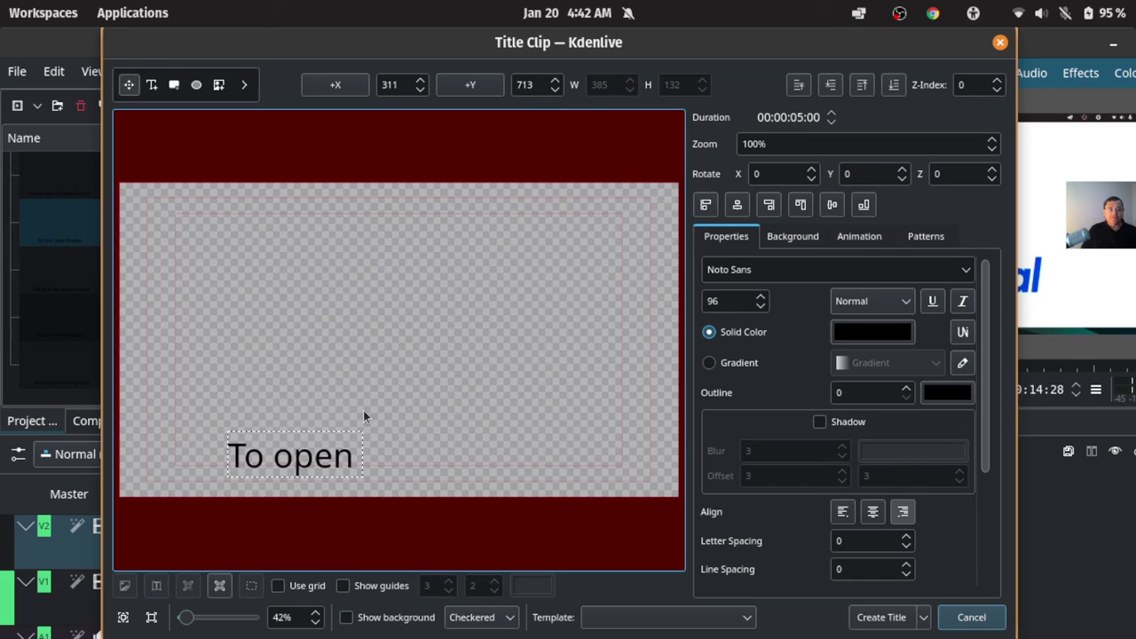
text( a win)
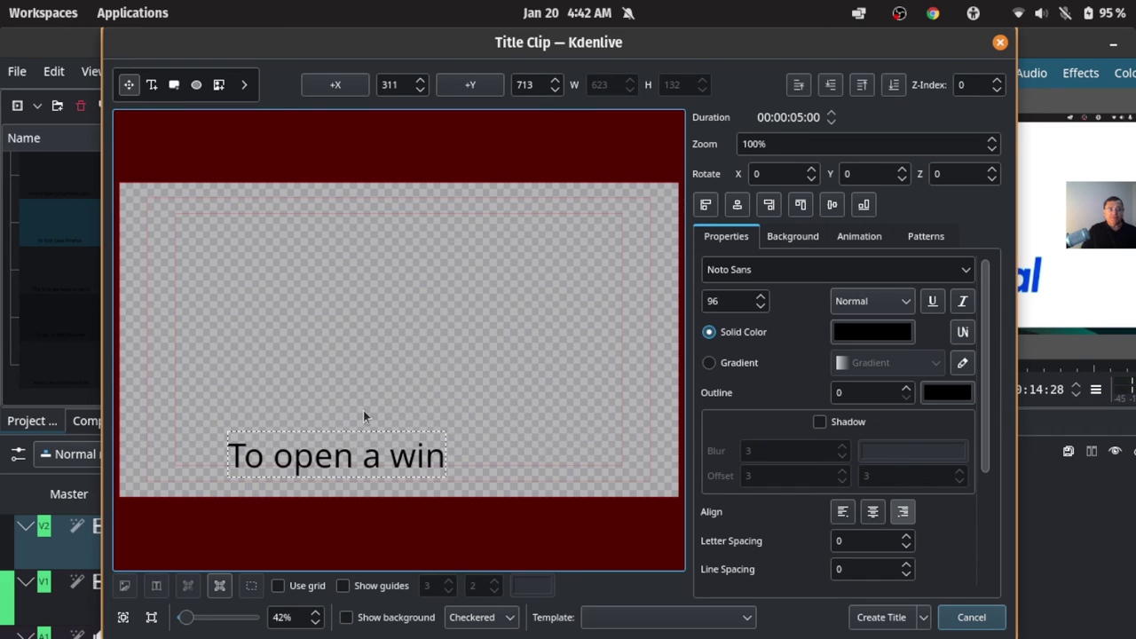
text(dow)
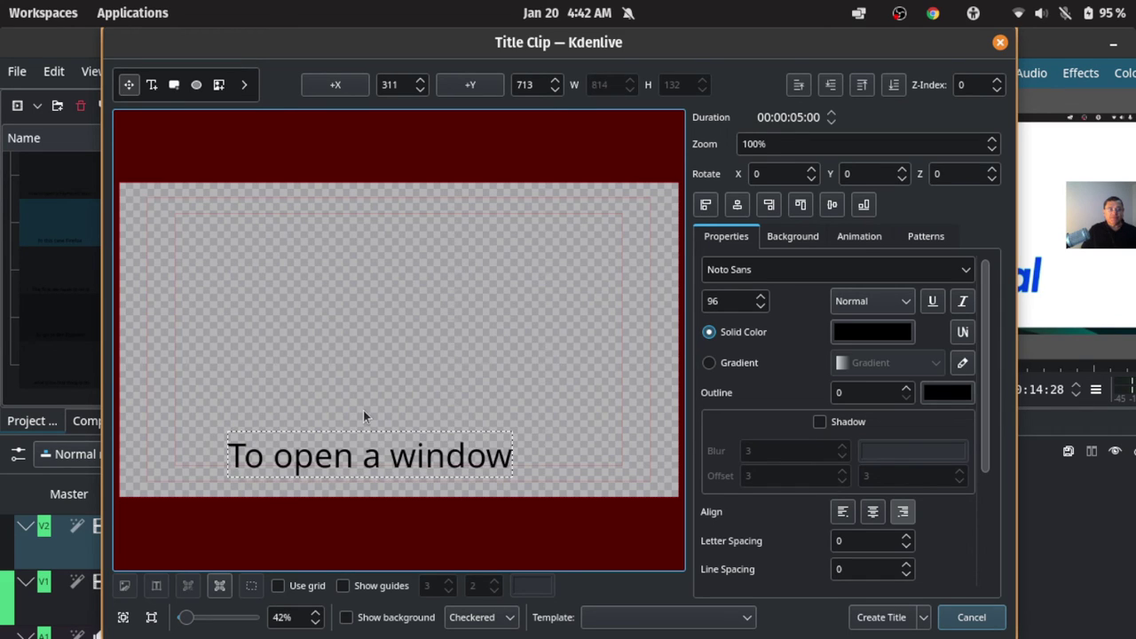
text( from)
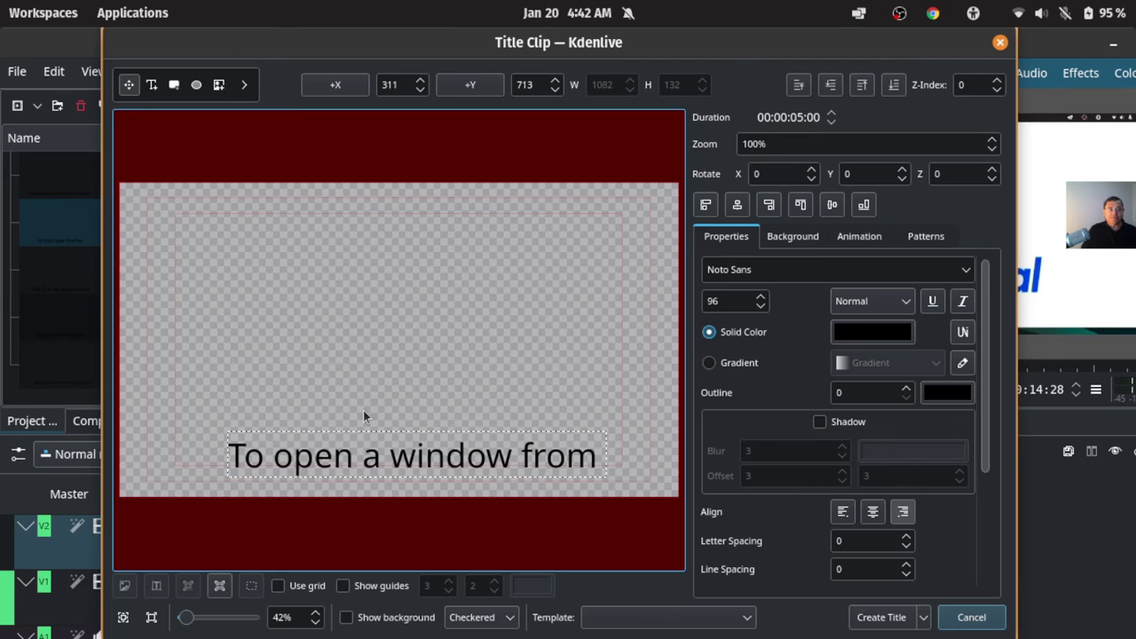
text( the)
text(E)
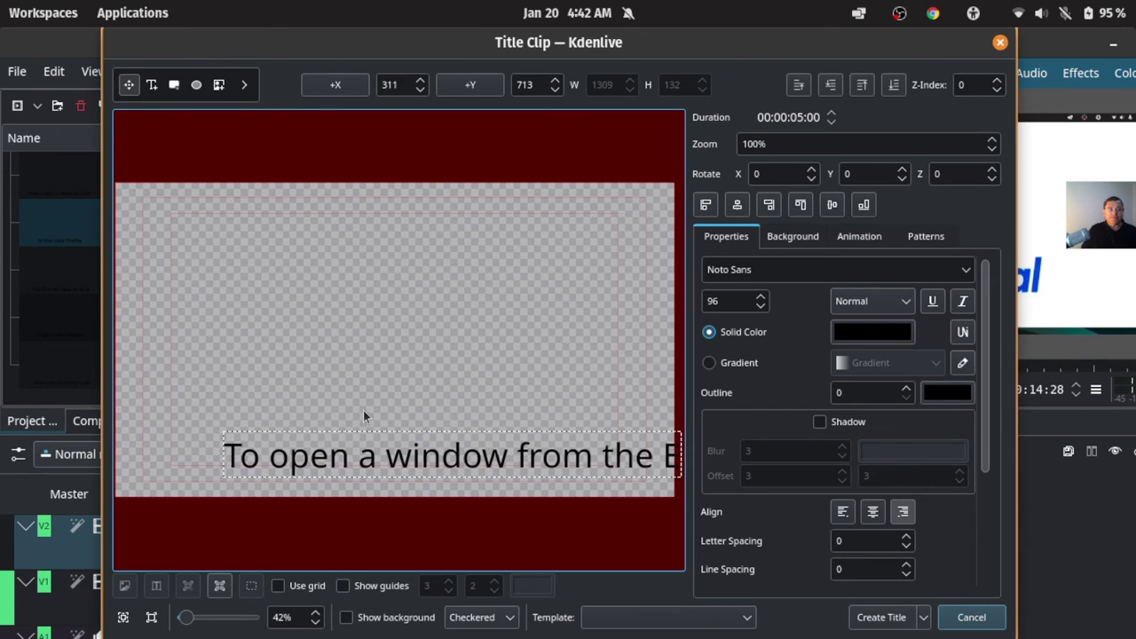
text(xplore)
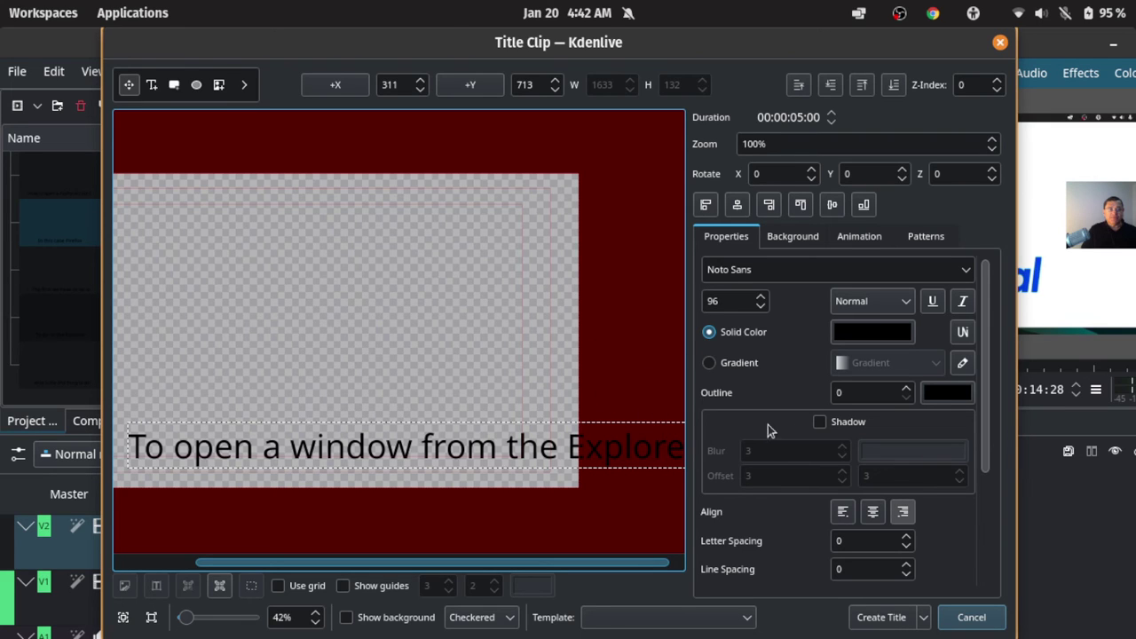
- Reduce the title text's font size to 65 so the sentence fits inside the frame
click(762, 306)
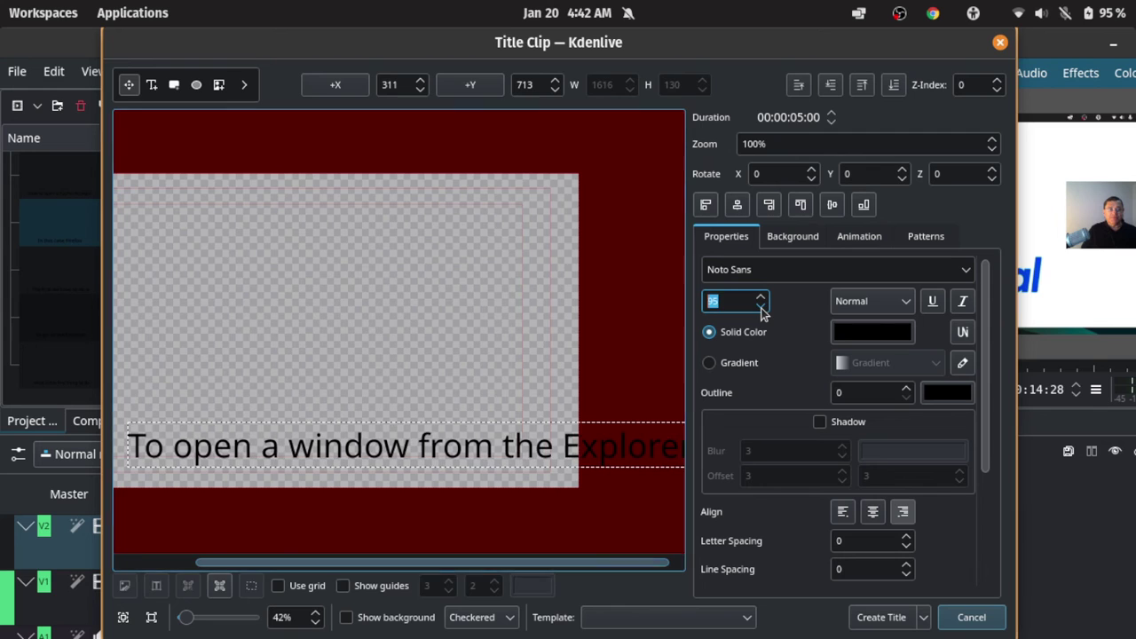
scroll(762, 306, down, 11)
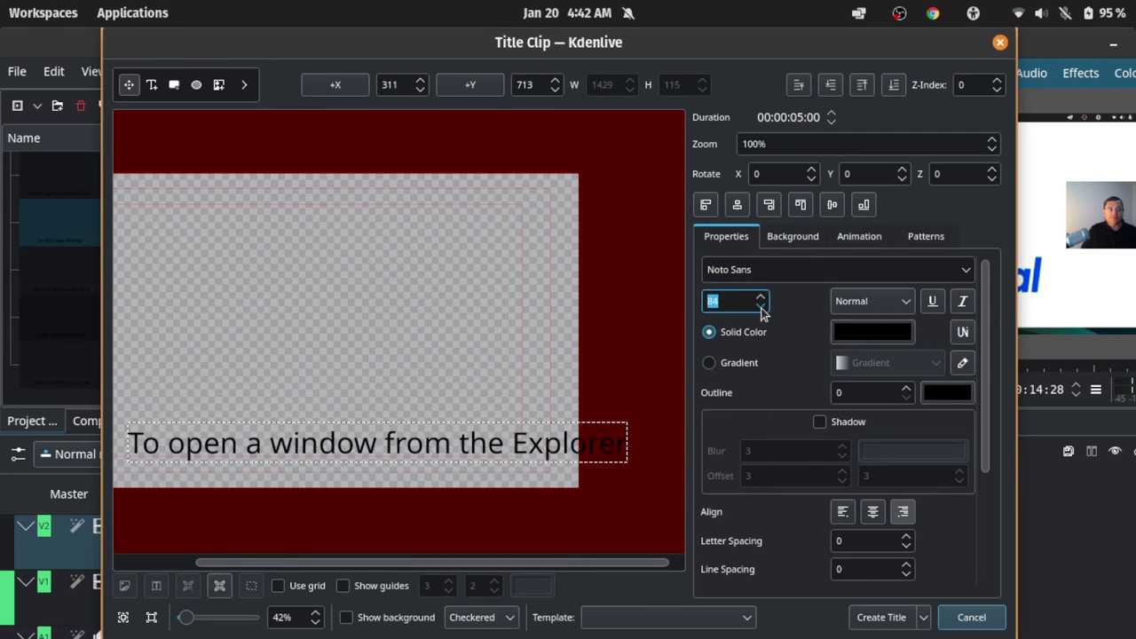
scroll(762, 306, down, 12)
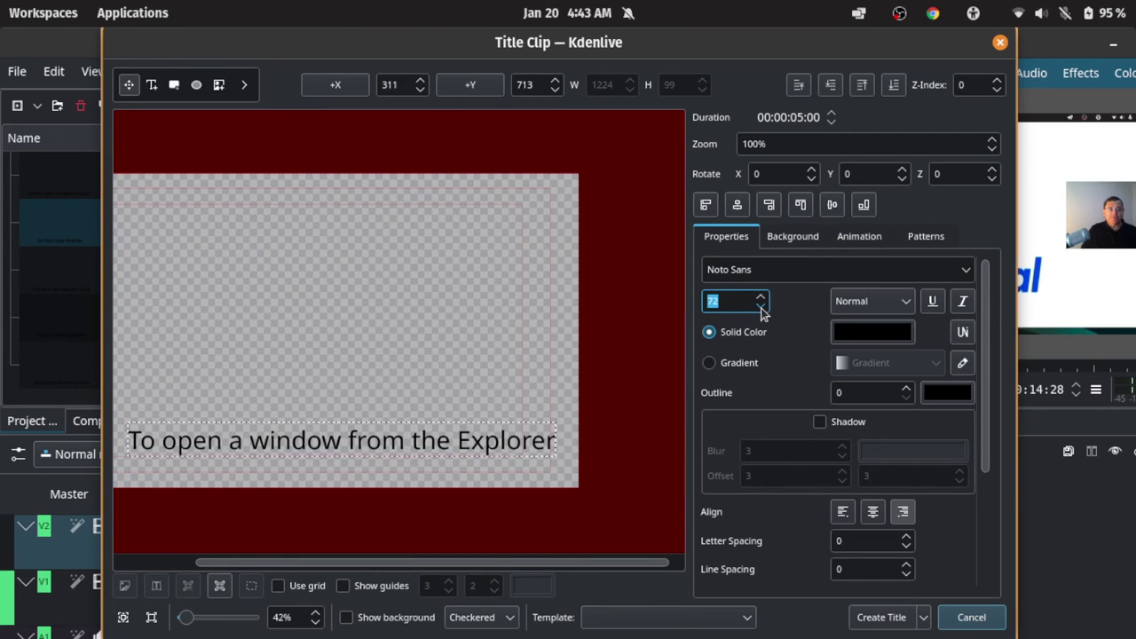
scroll(761, 309, down, 5)
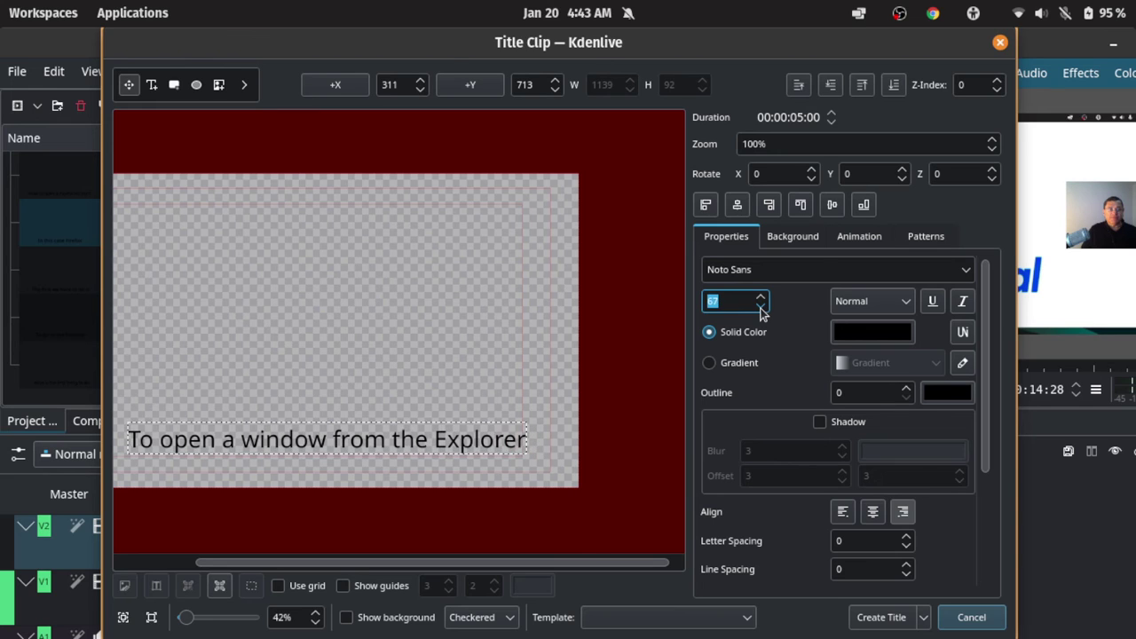
scroll(761, 306, down, 2)
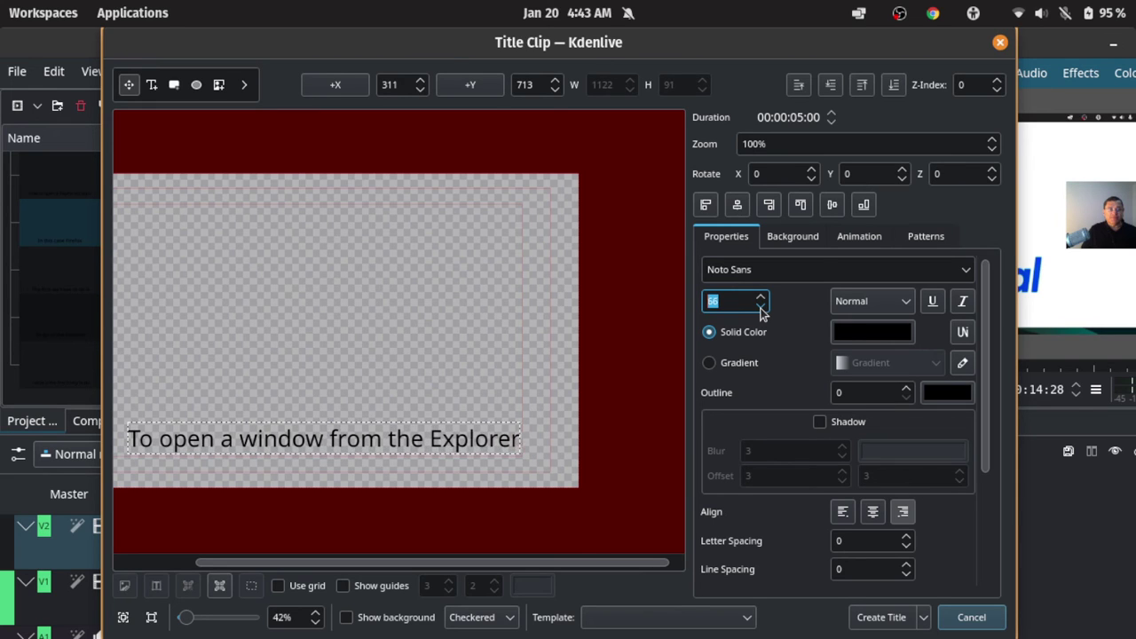
- Move the title text down to about X 313, Y 761, enable its shadow and create the title
click(384, 421)
click(380, 423)
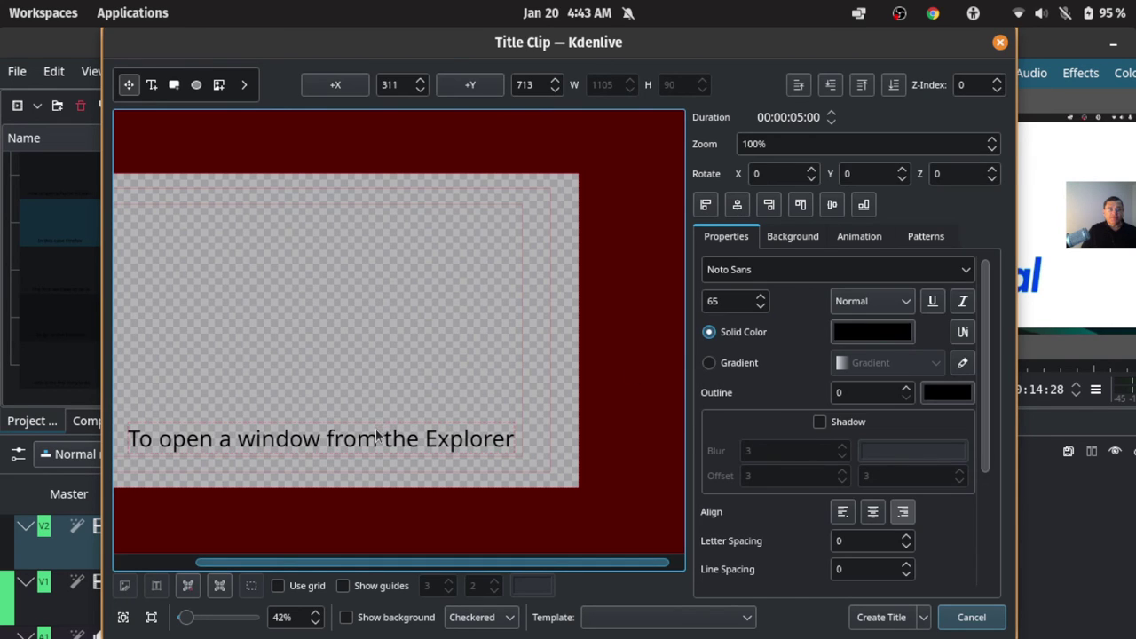
drag(375, 428, 375, 443)
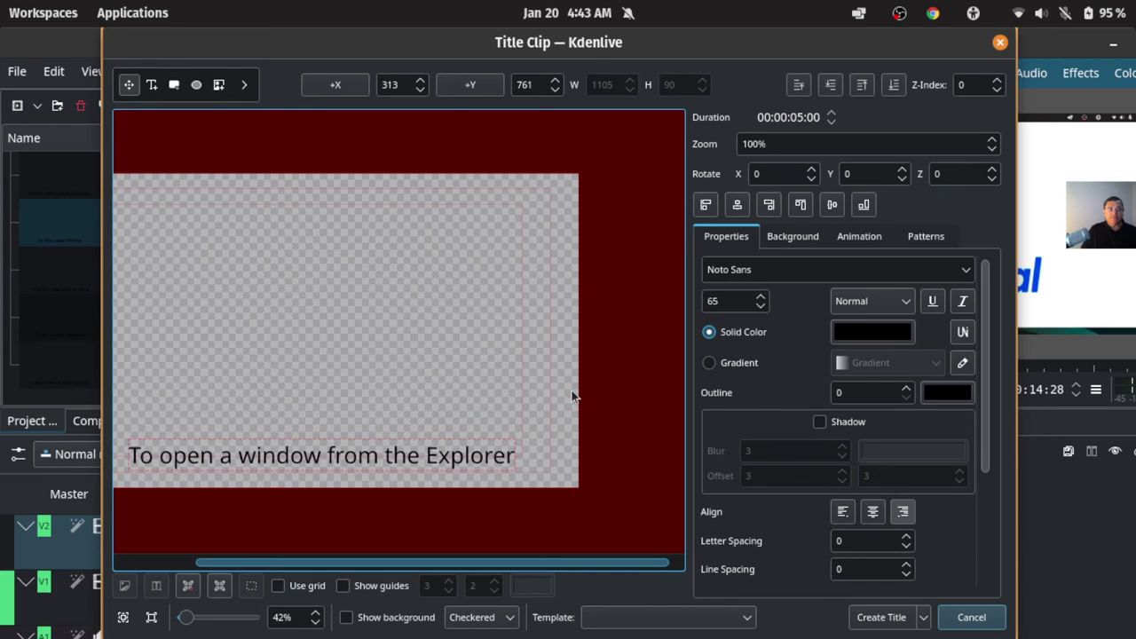
click(821, 422)
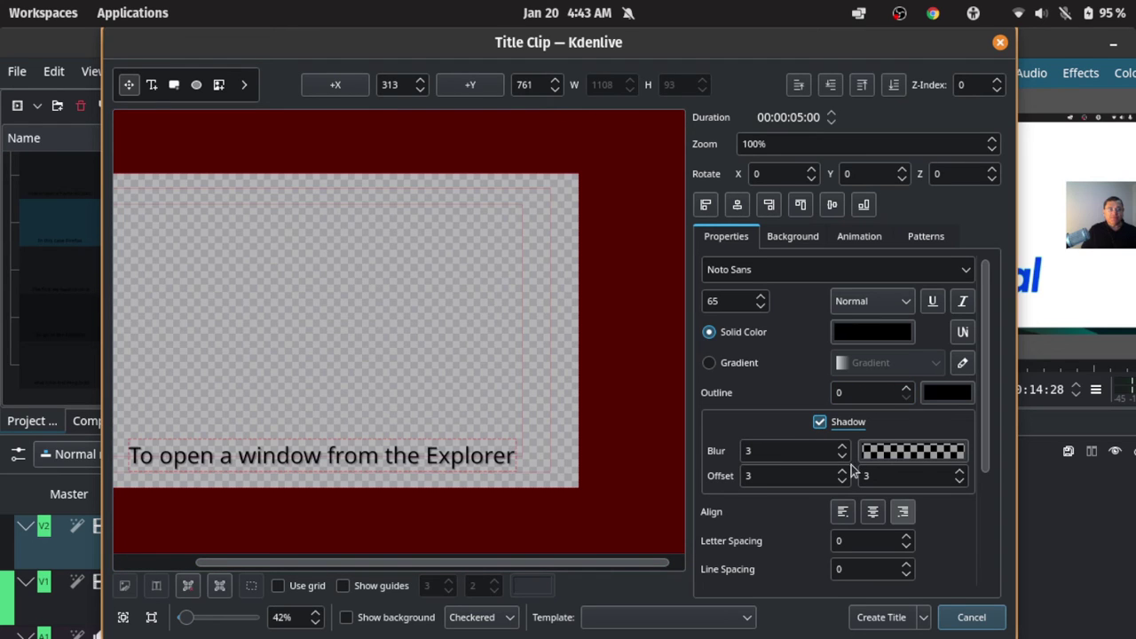
click(881, 619)
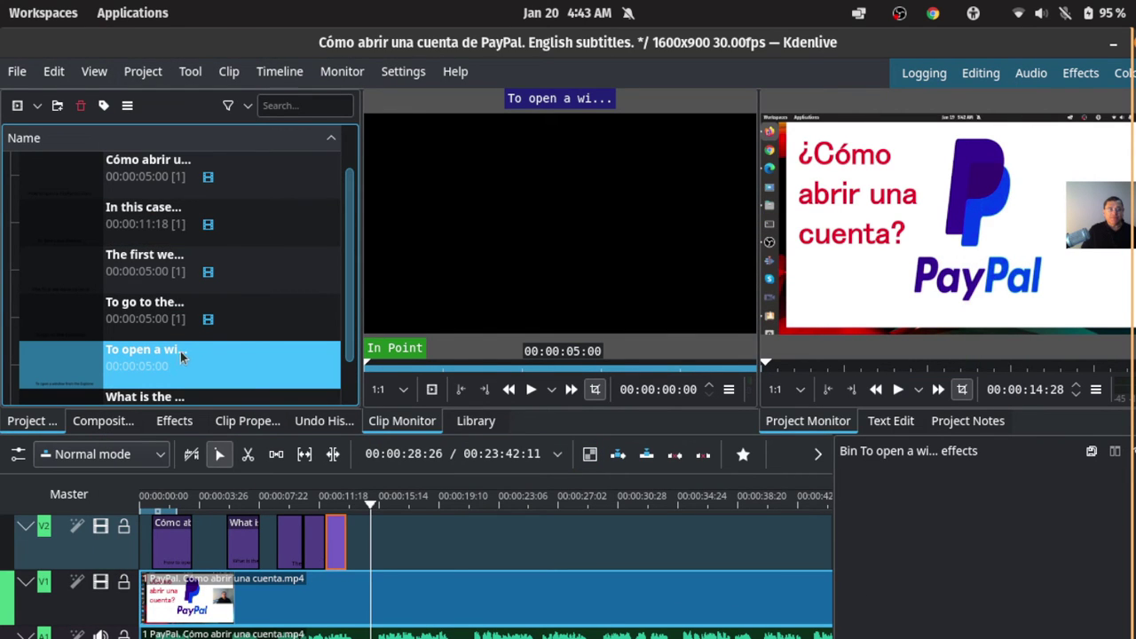
- Place the "To open a wi..." title on V2, play from the fifth subtitle, and shift the title to start at about 00:00:16
drag(170, 357, 336, 505)
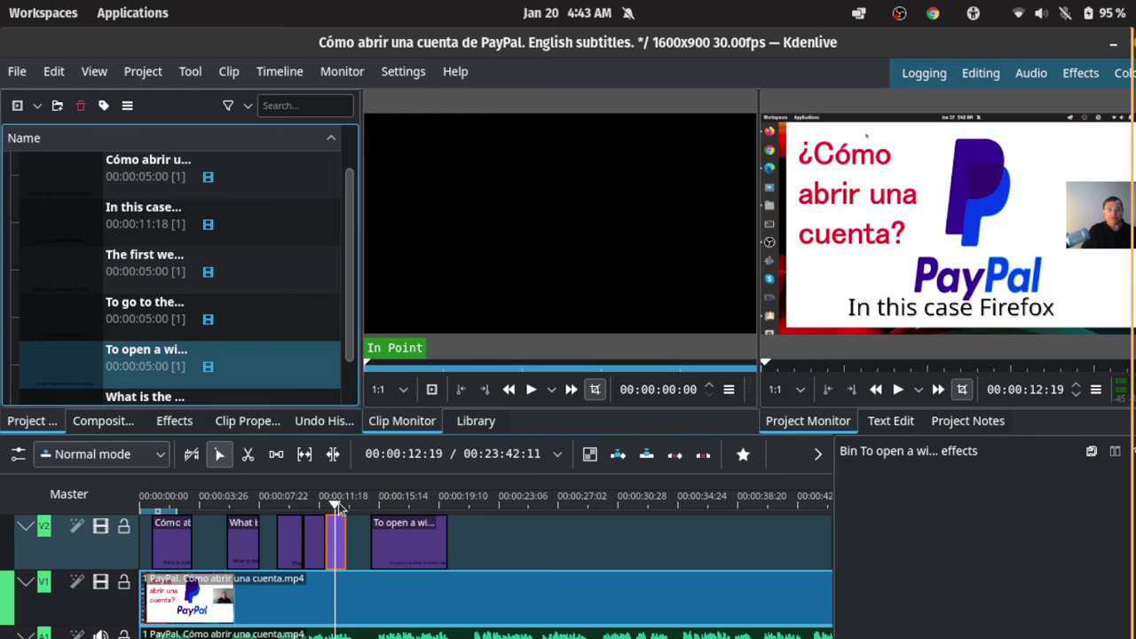
key(space)
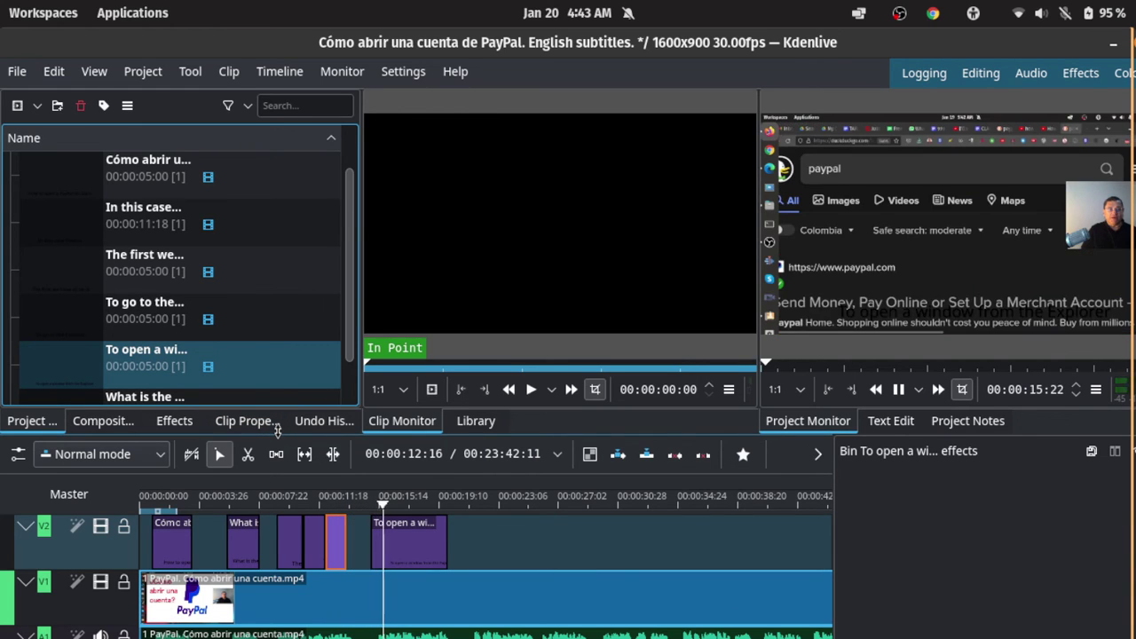
key(space)
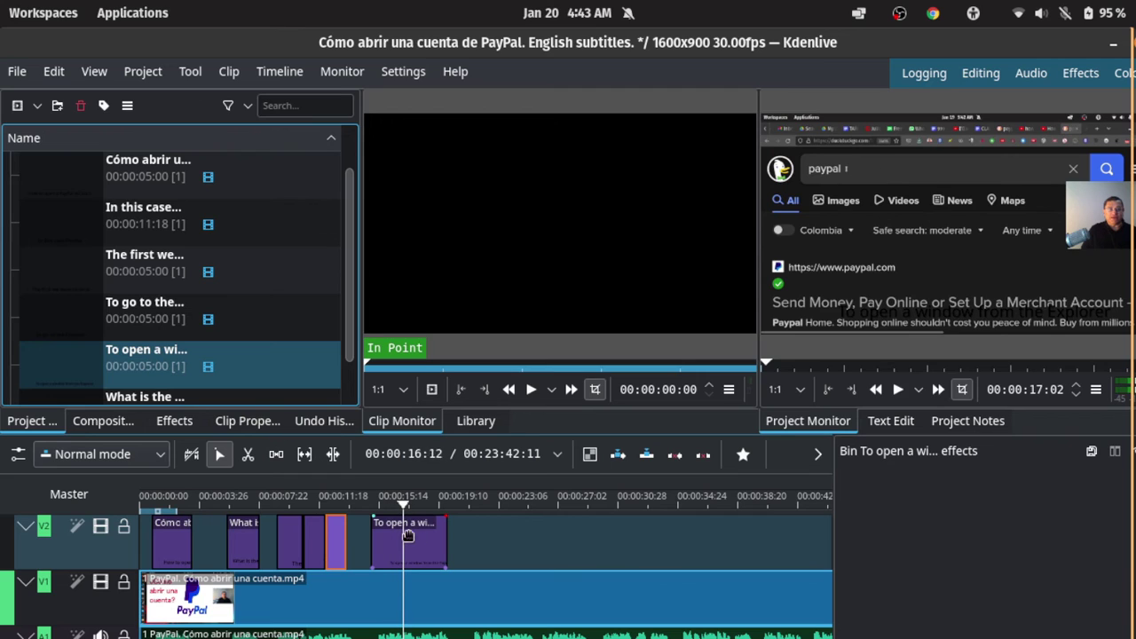
drag(407, 535, 447, 535)
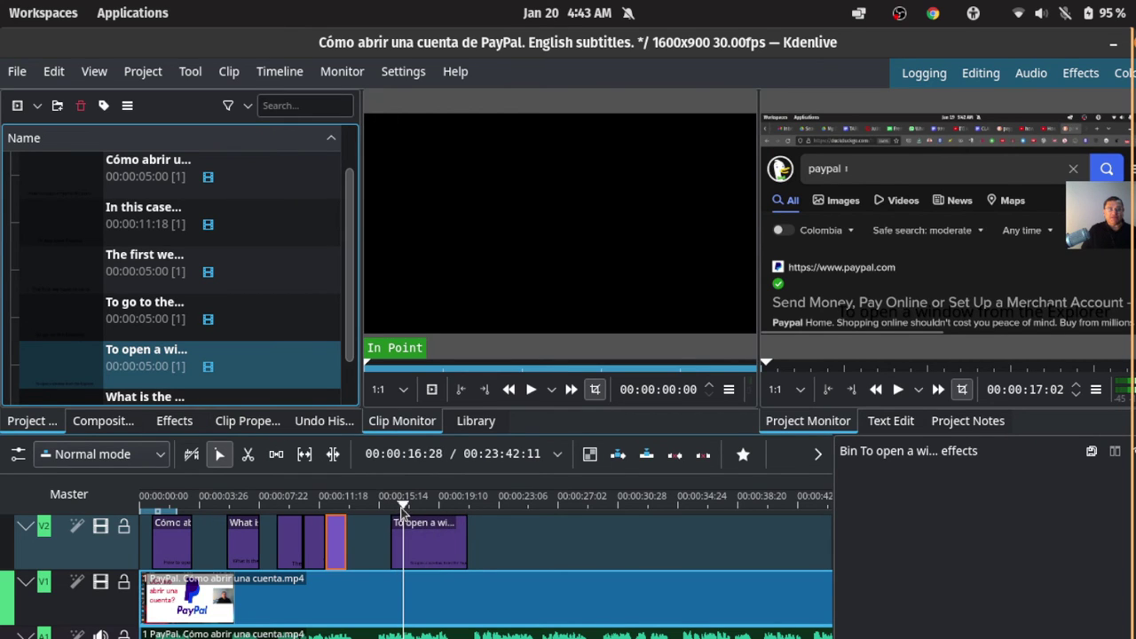
- Play the speech around 00:00:15 and shift the "To open a wi..." title on V2 to start at about 00:00:15:08
drag(401, 502, 377, 503)
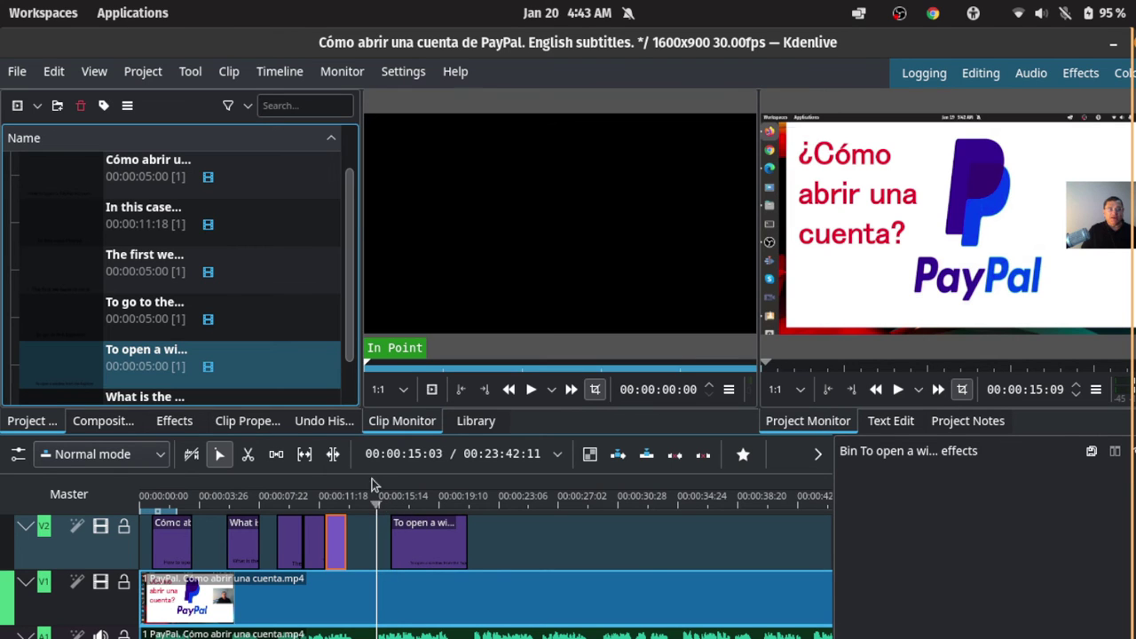
key(space)
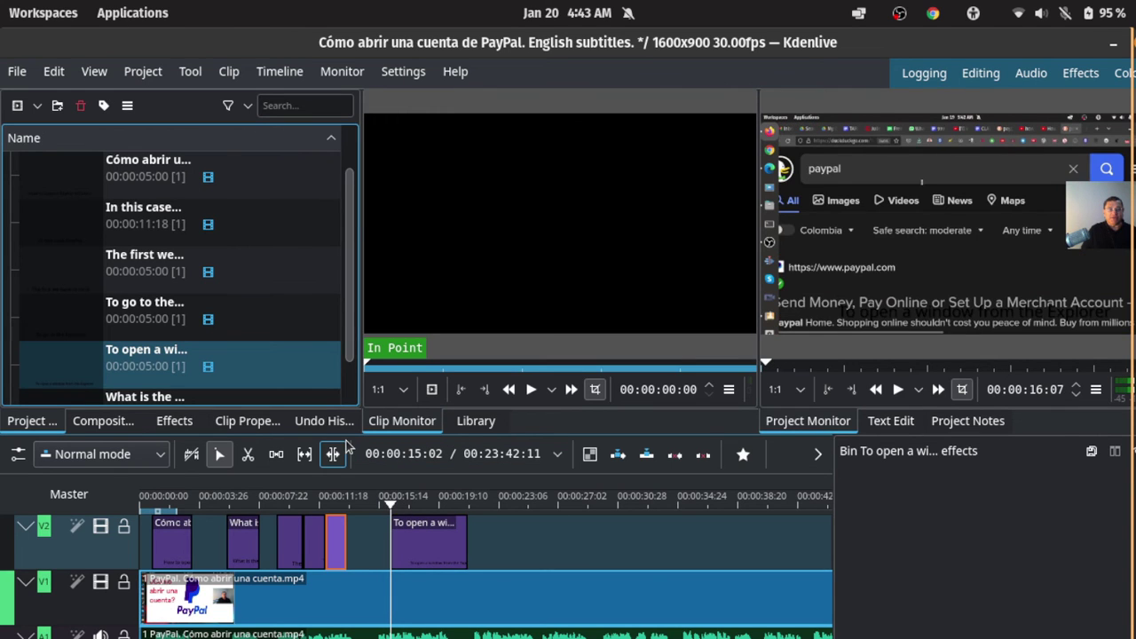
drag(388, 506, 376, 503)
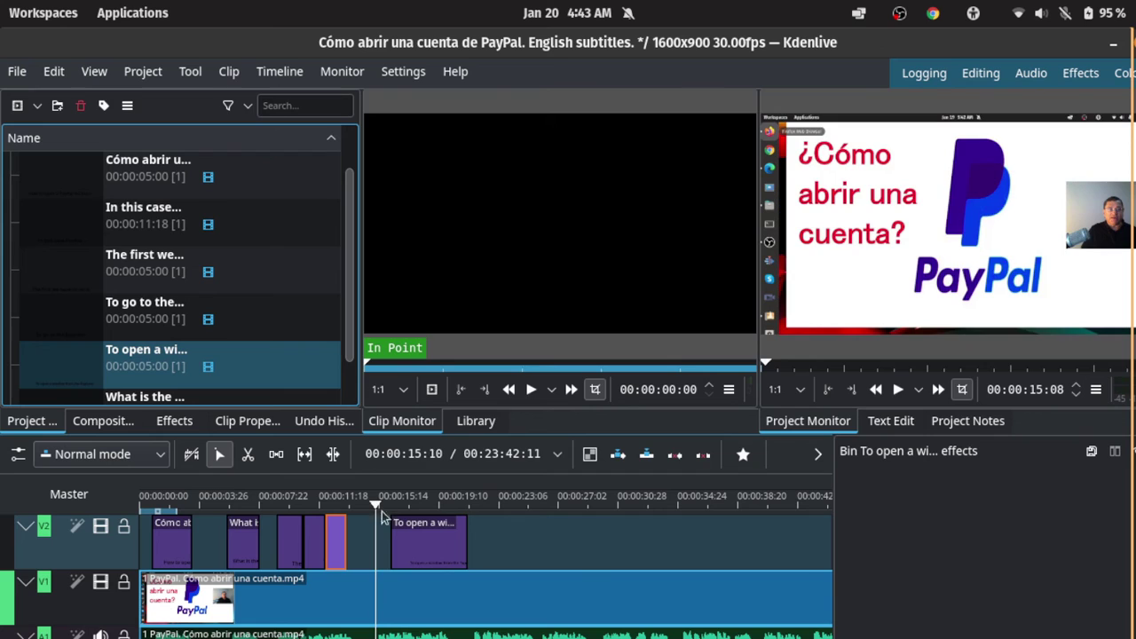
drag(435, 531, 275, 503)
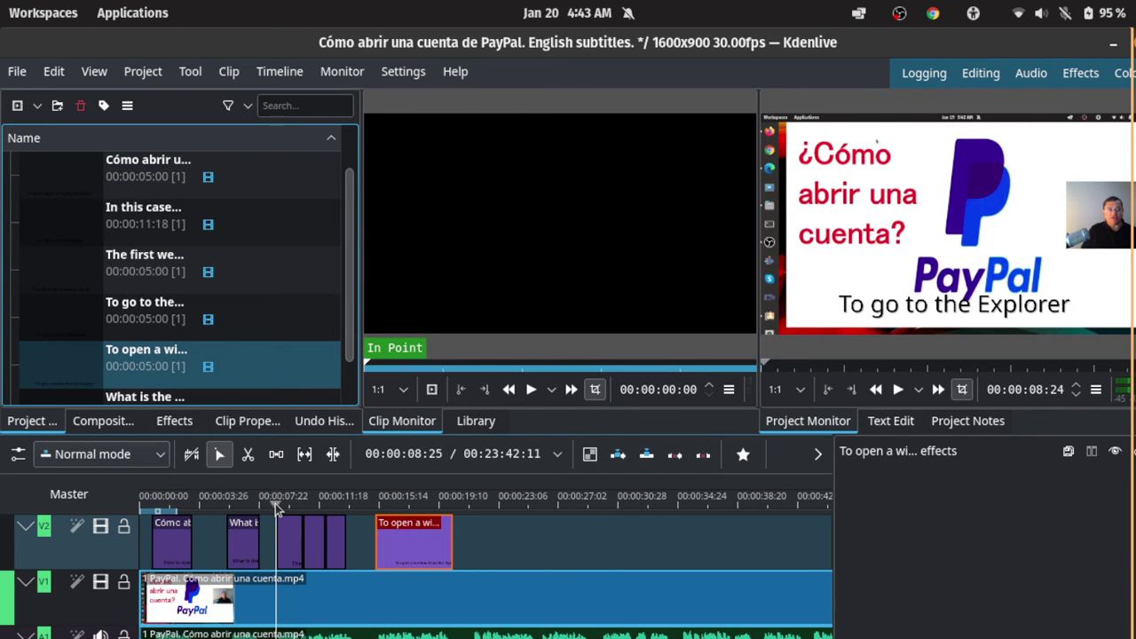
- Replay from about 00:00:08:24 and nudge the "To open a wi..." title slightly earlier on V2
key(space)
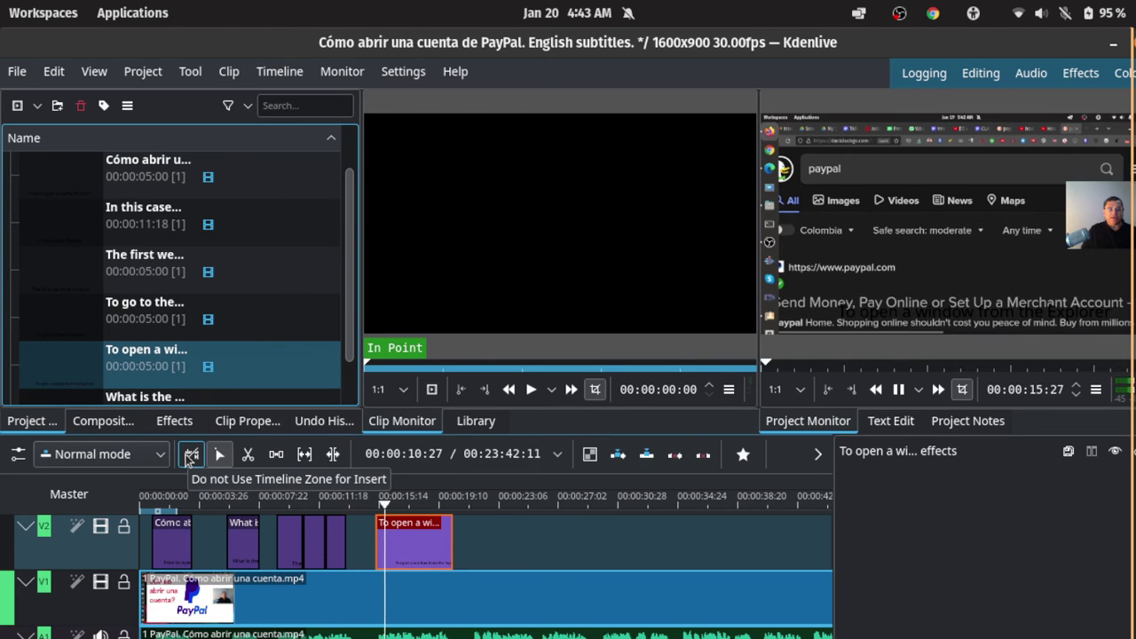
key(space)
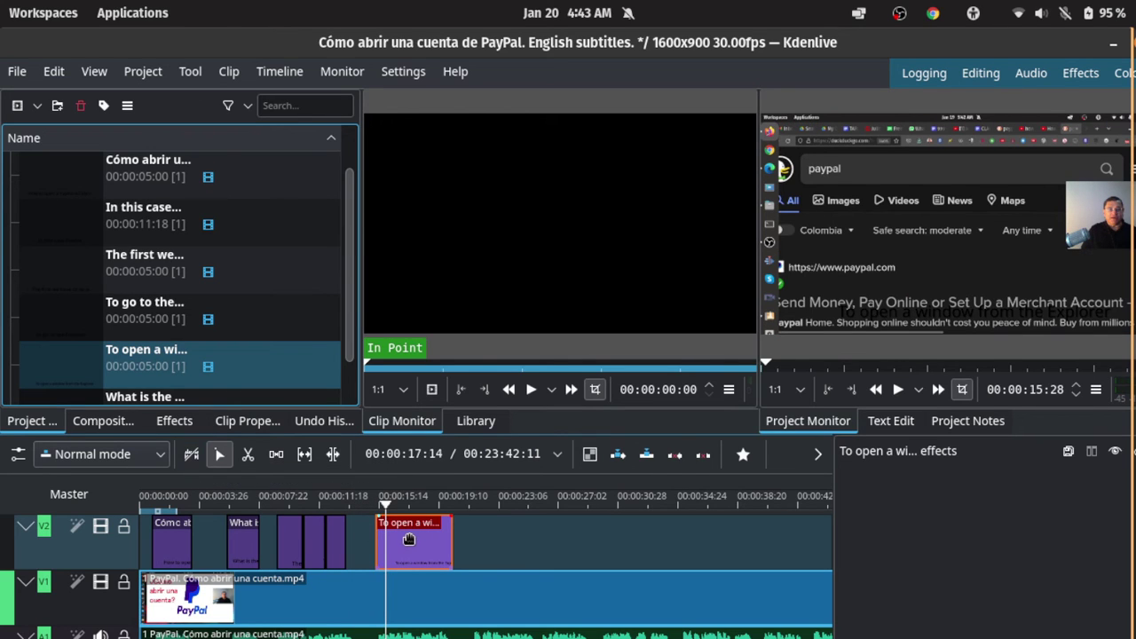
drag(414, 537, 367, 512)
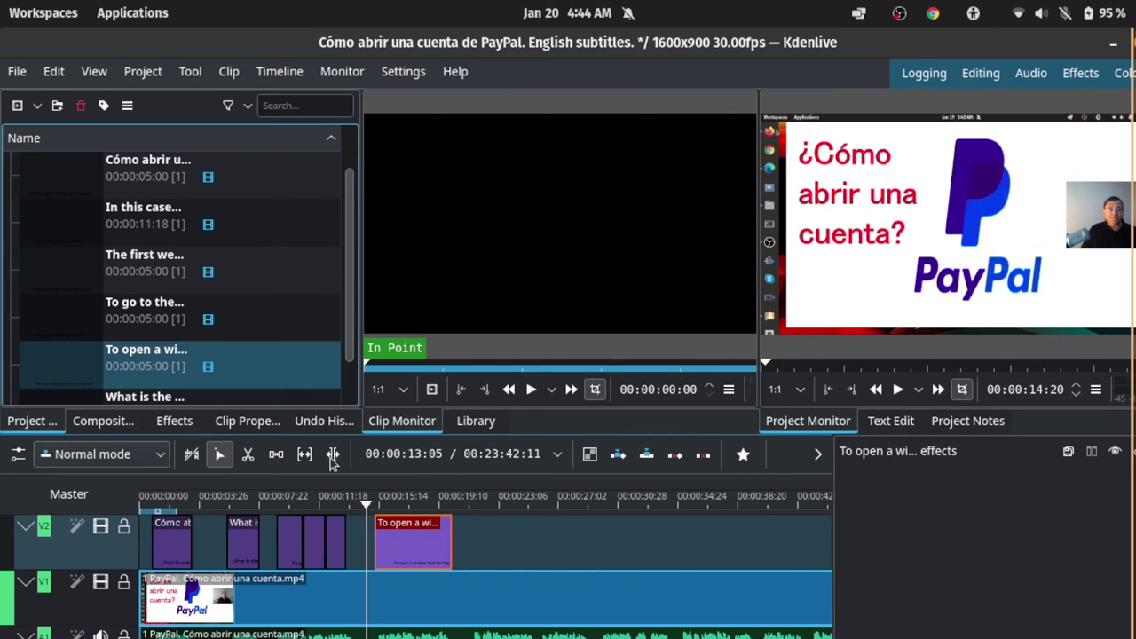
- Play the timeline across the "To open a wi..." title to compare its start and end with the speech
key(space)
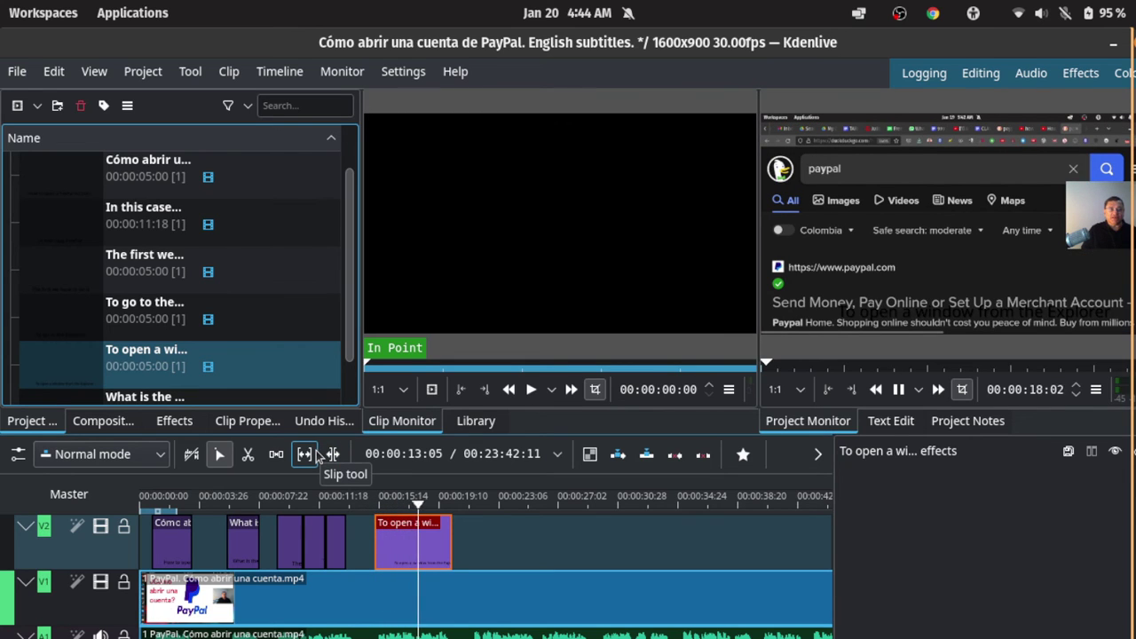
key(space)
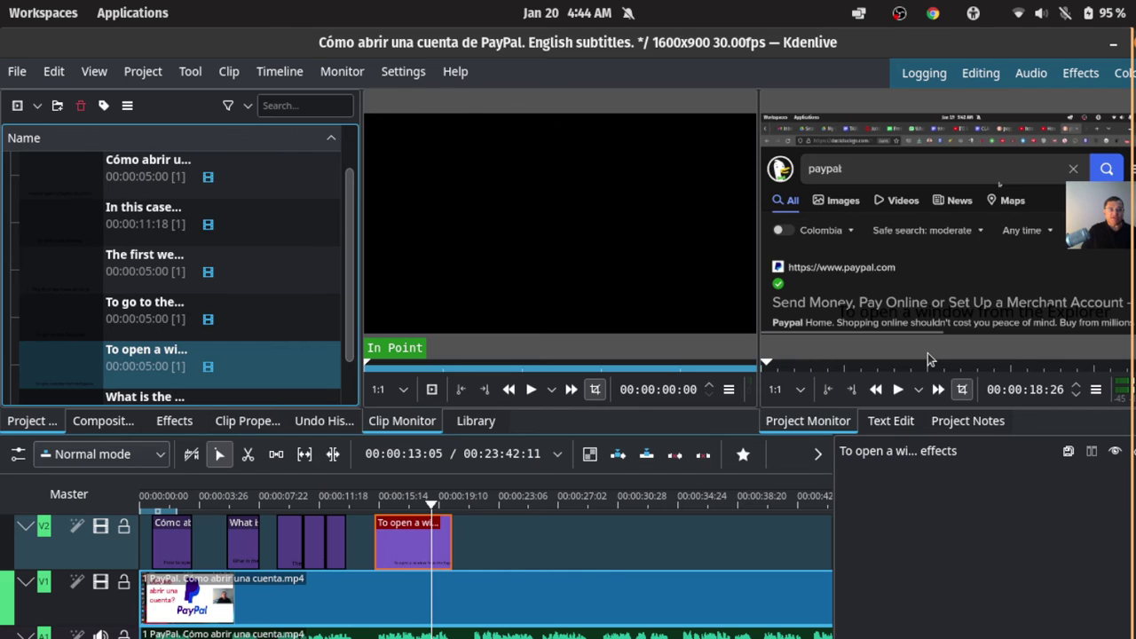
key(space)
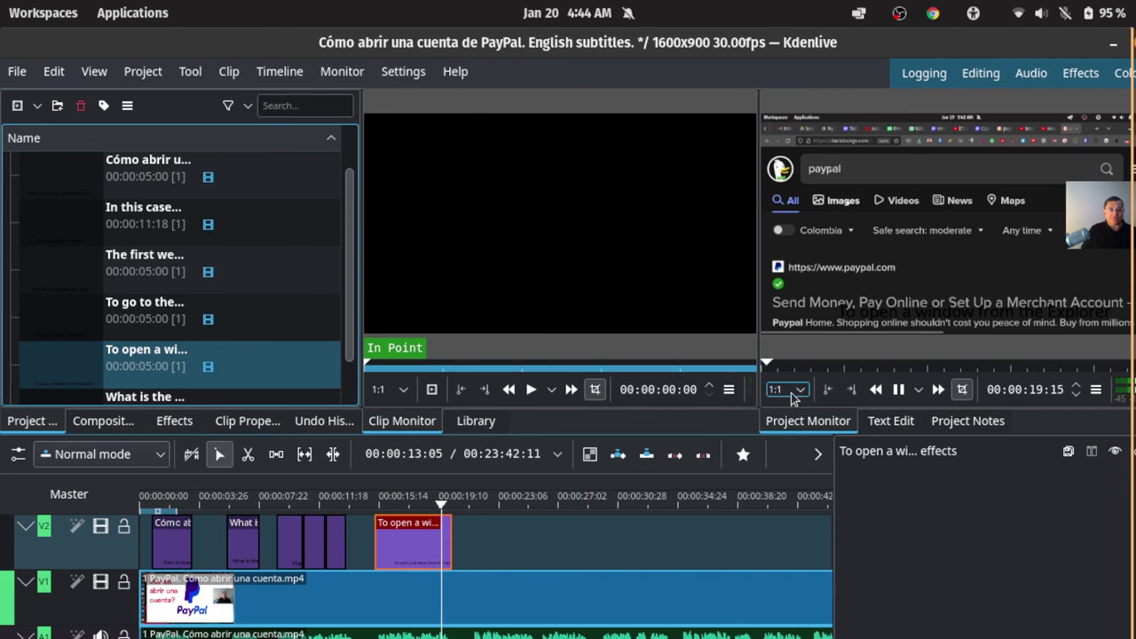
key(space)
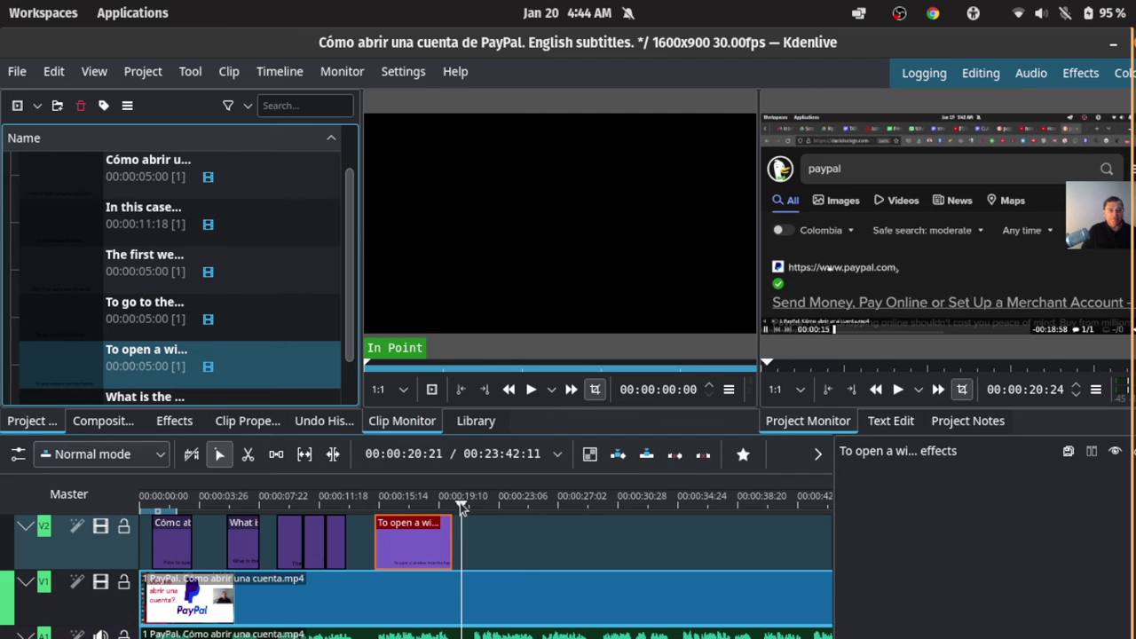
drag(460, 503, 355, 508)
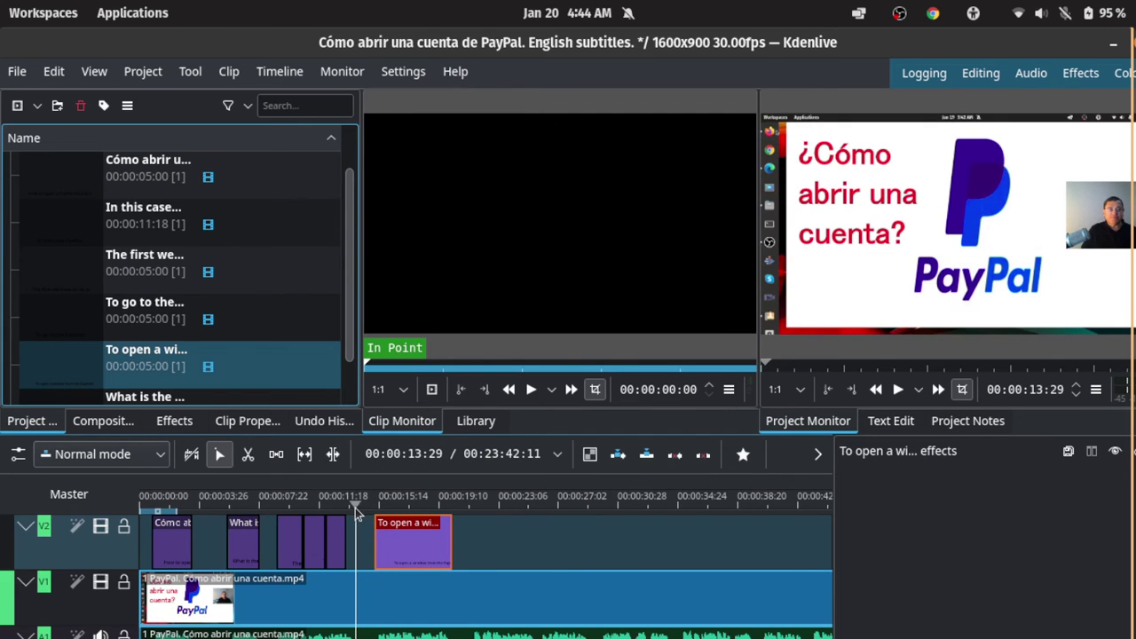
key(space)
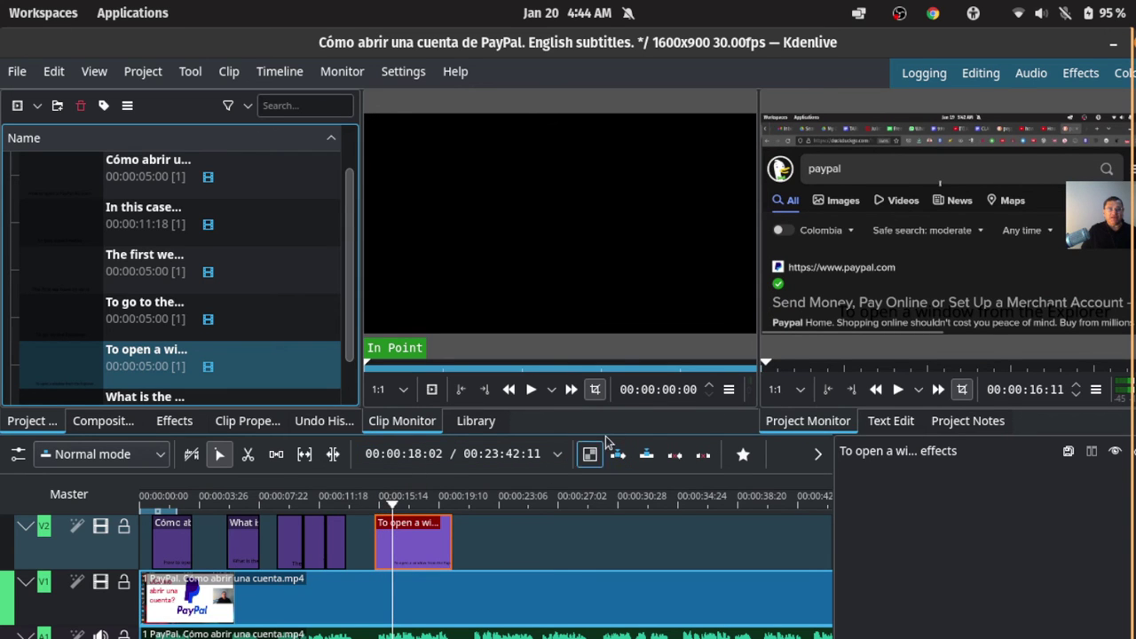
- Edit the "To open a wi..." title, change all of its text to white (#ffffff) and update the title
double_click(421, 540)
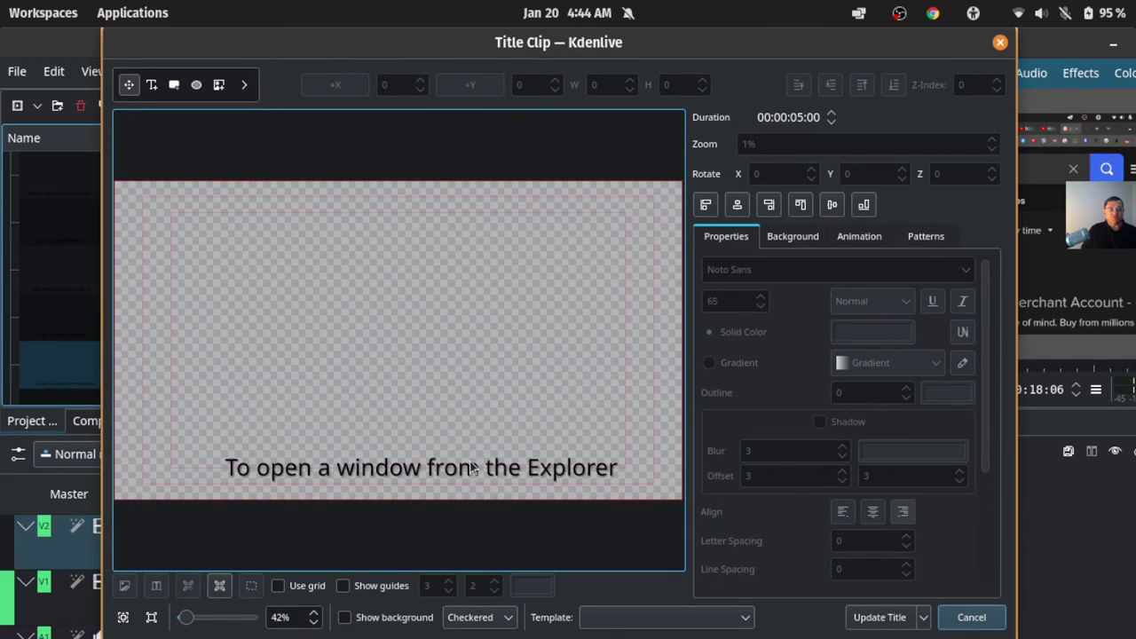
click(615, 470)
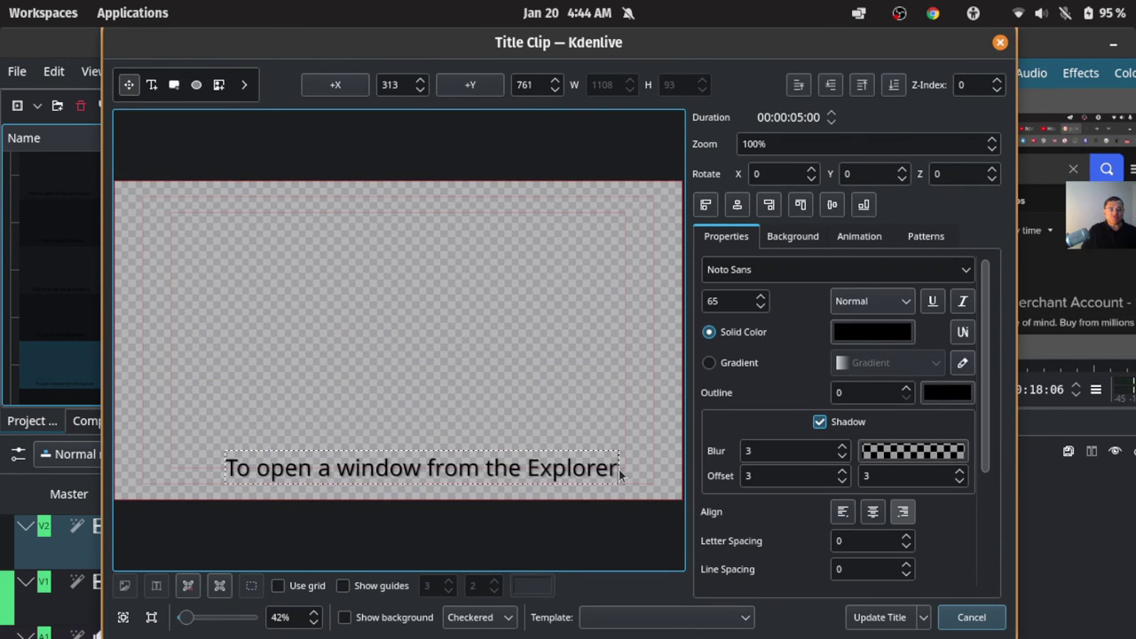
click(619, 470)
key(BackSpace)
key(shift+Left)
key(shift+Left)
key(shift+Left)
key(shift+Left)
key(shift+Left)
key(shift+Left)
key(shift+Left)
key(shift+Left)
key(shift+Left)
key(shift+Left)
key(shift+Left)
key(shift+Left)
key(shift+Left)
key(shift+Left)
key(shift+Left)
key(shift+Left)
key(shift+Left)
key(shift+Left)
key(shift+Left)
key(shift+Left)
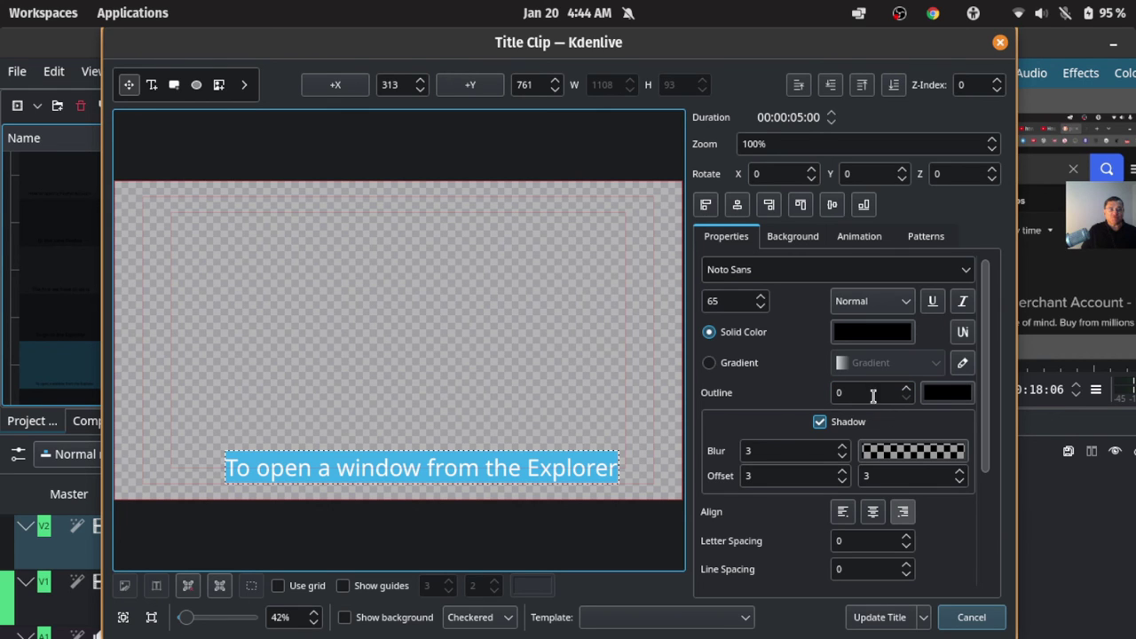
click(858, 333)
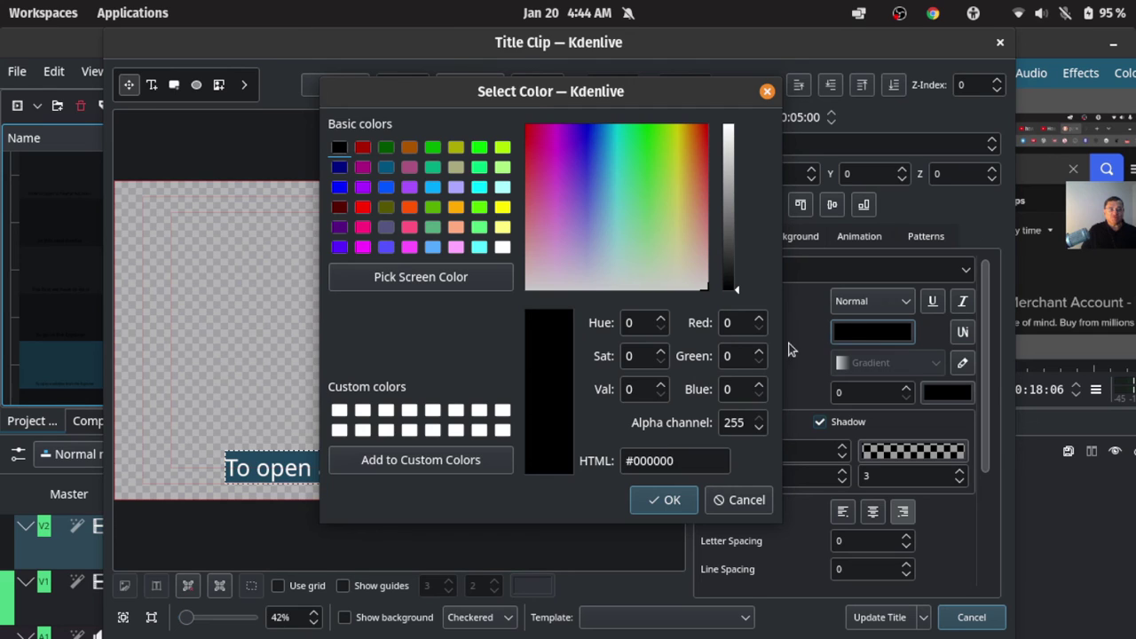
click(503, 247)
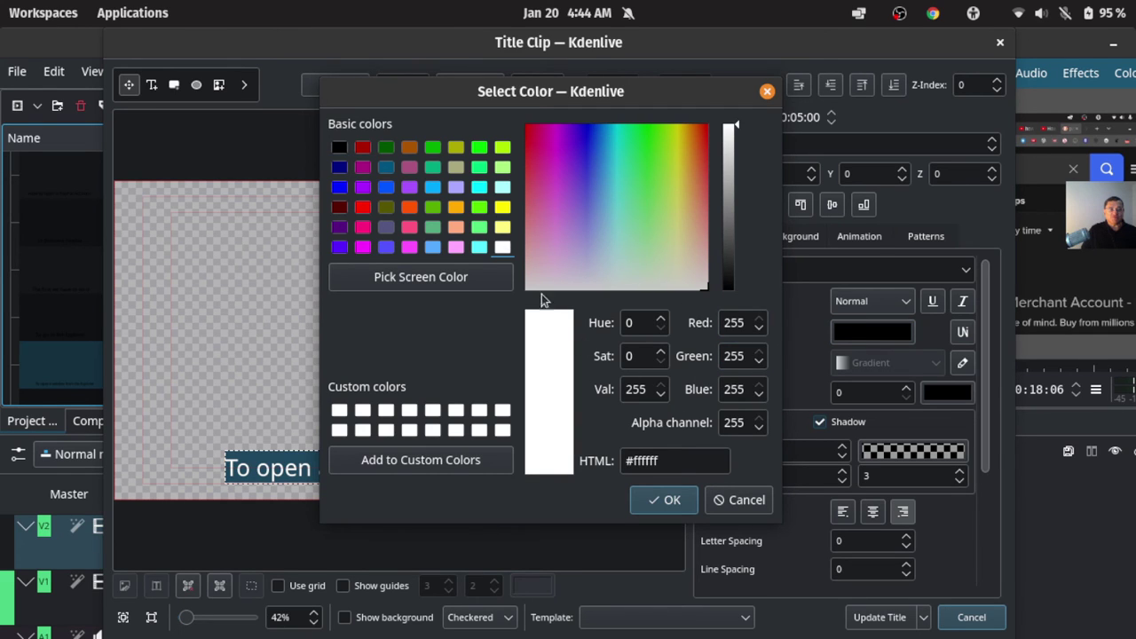
click(664, 501)
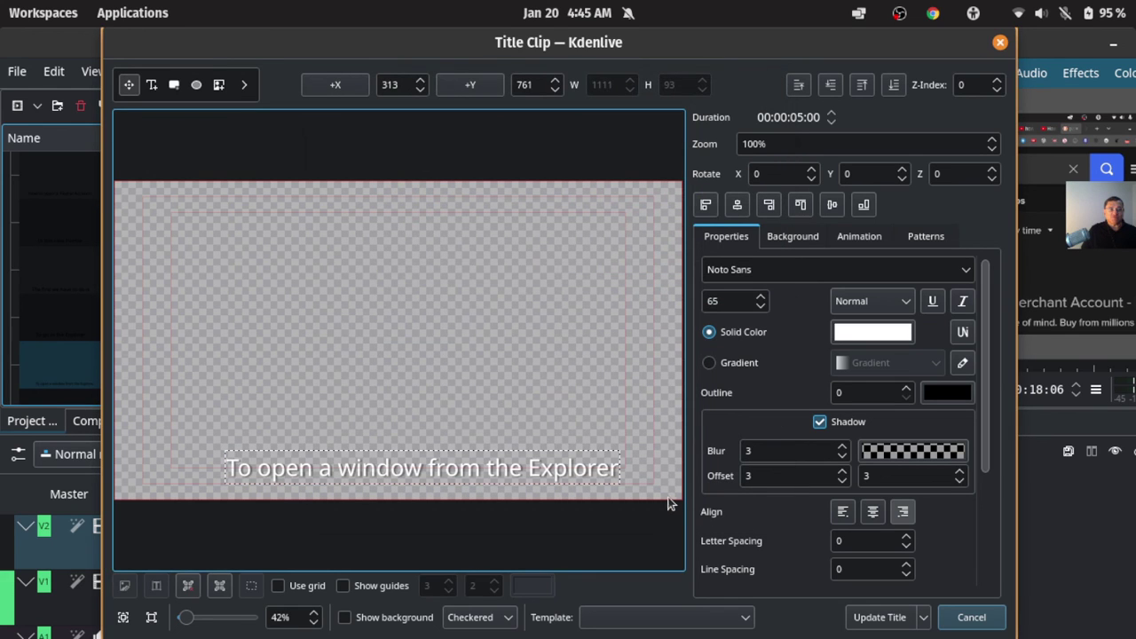
drag(619, 468, 226, 464)
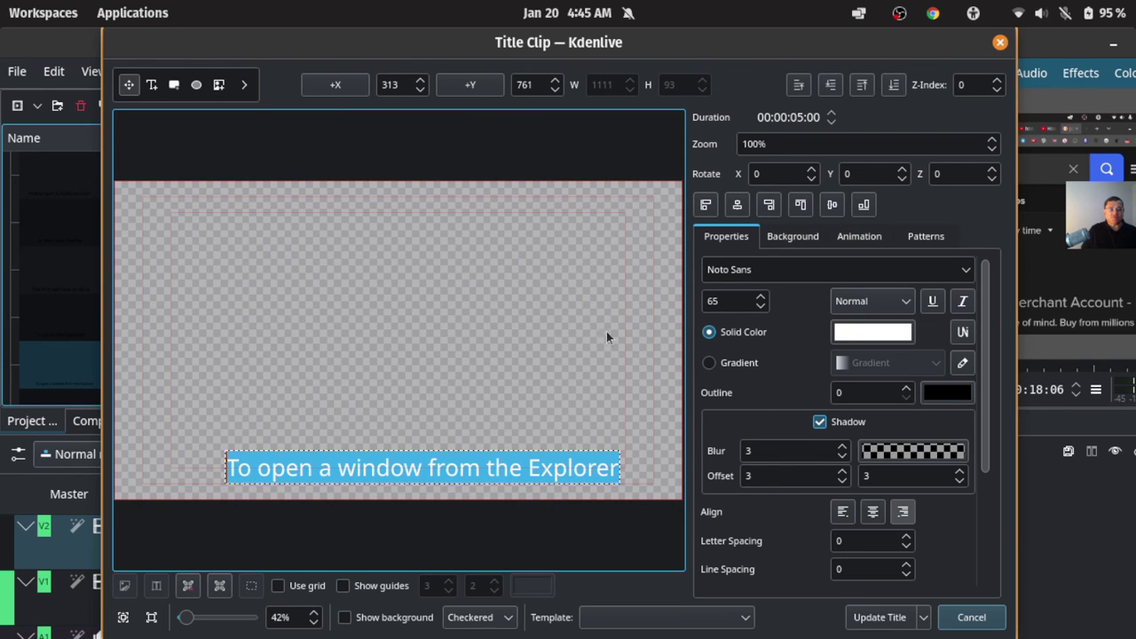
click(898, 621)
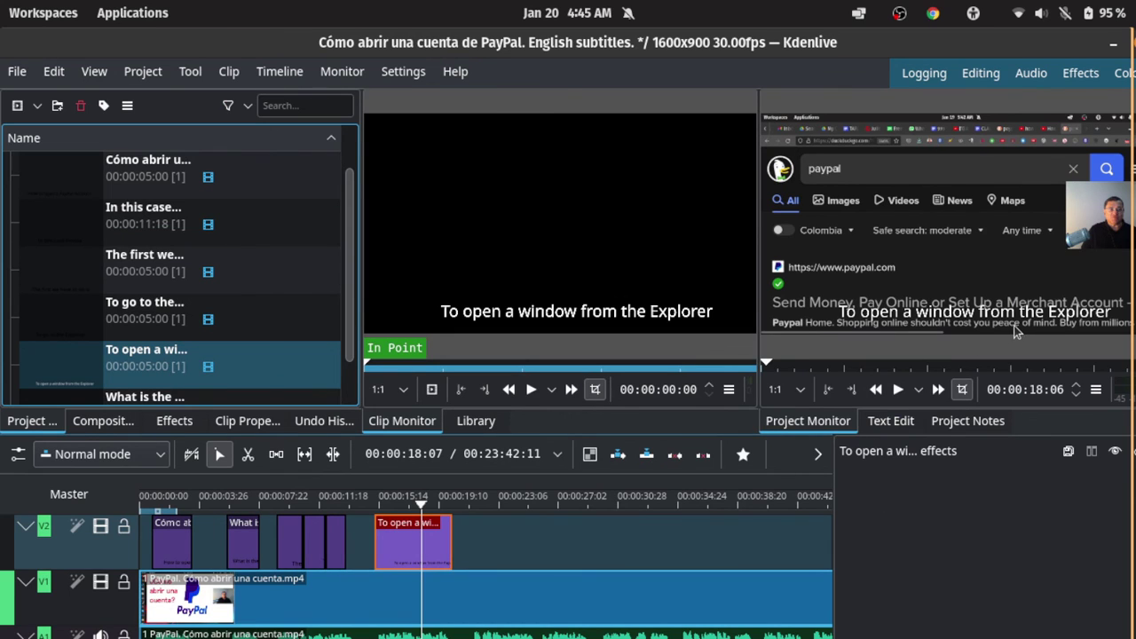
- Preview the white subtitle against the speech and trim its end back to about 00:00:18
drag(422, 502, 272, 502)
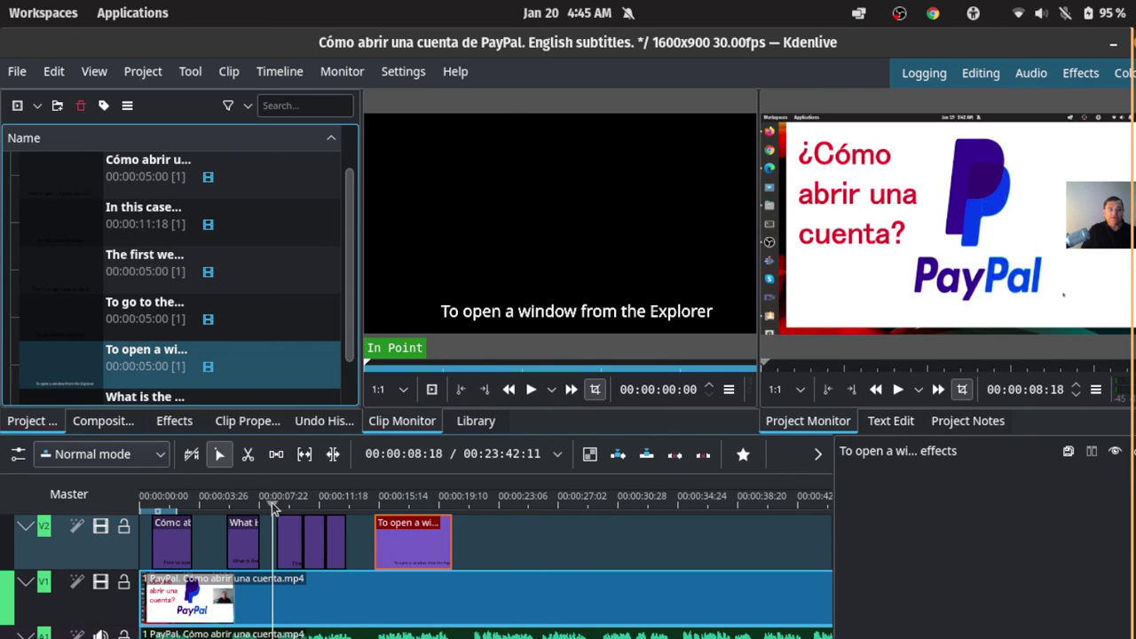
key(space)
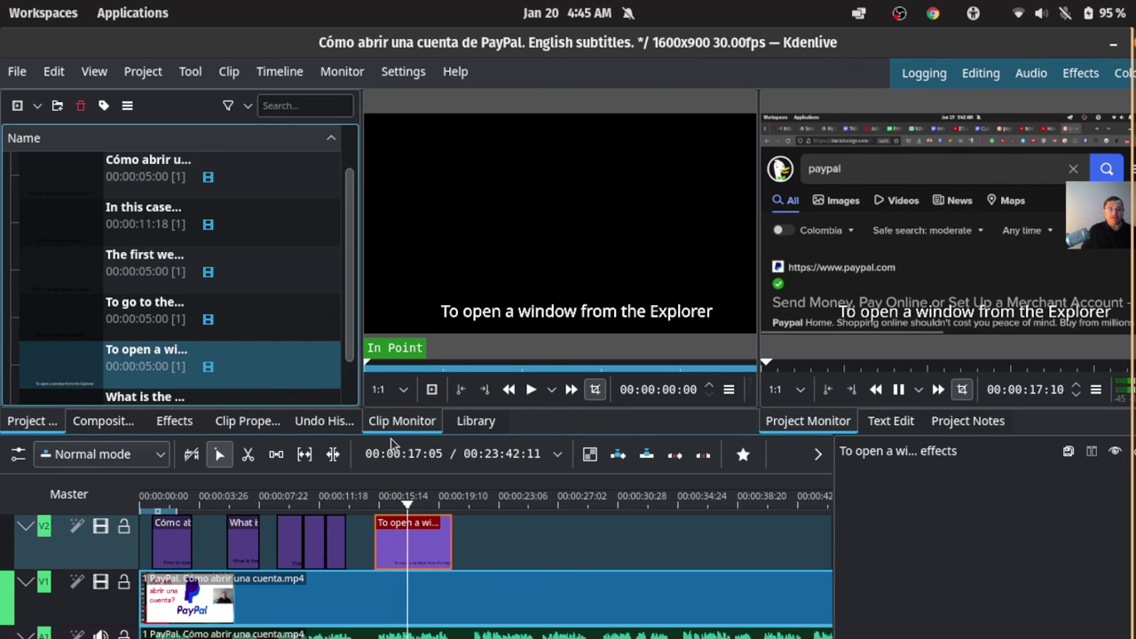
key(space)
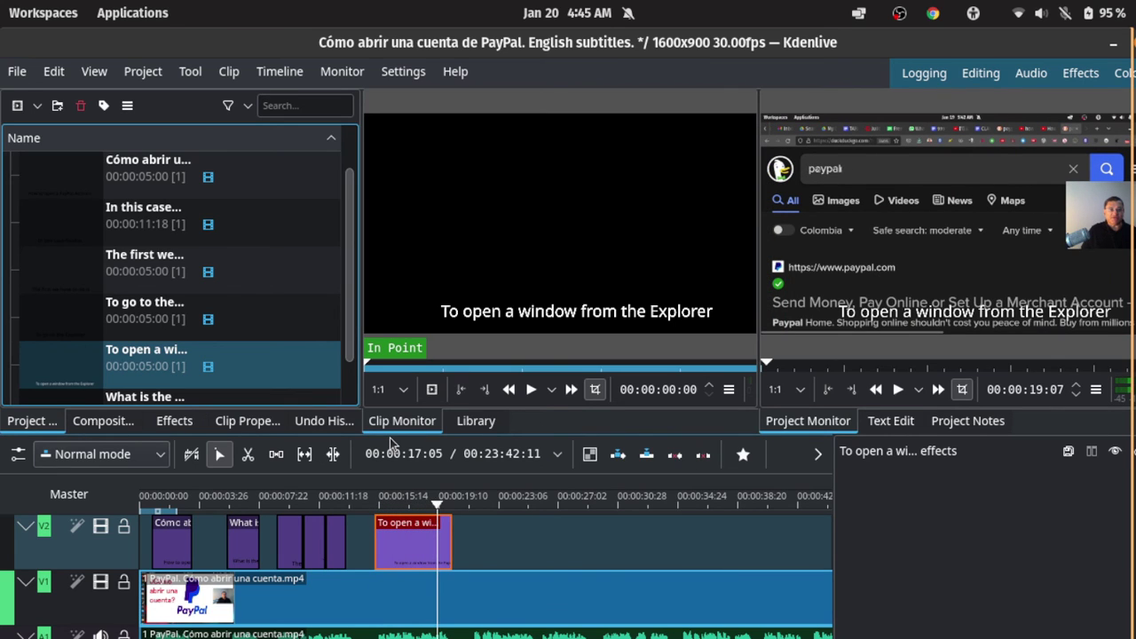
drag(436, 501, 424, 502)
drag(448, 542, 366, 509)
key(space)
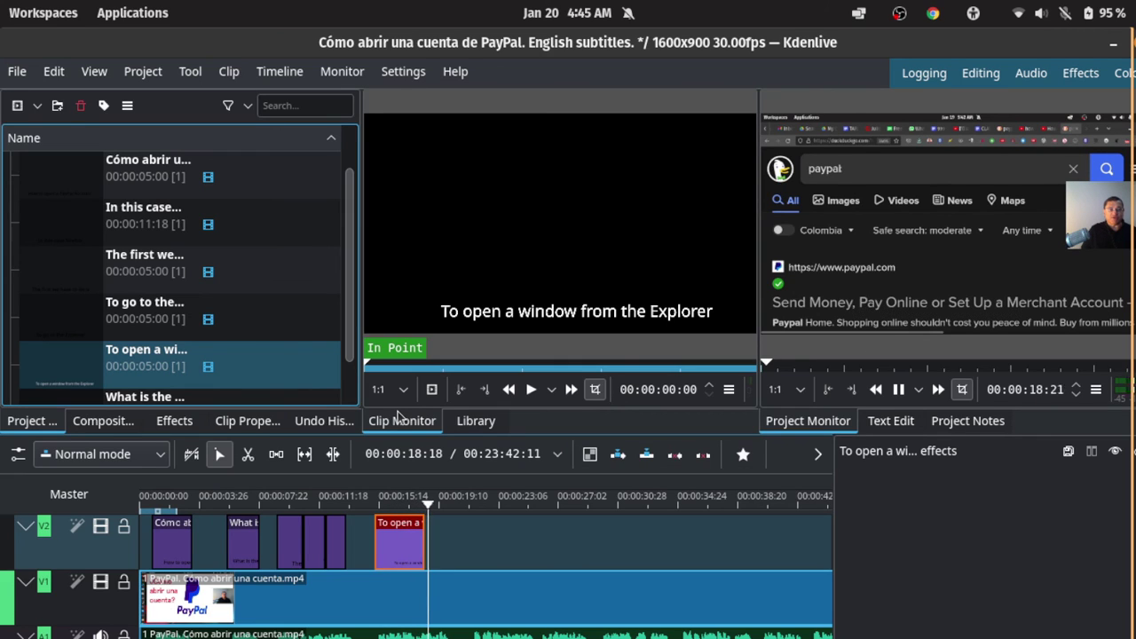
key(space)
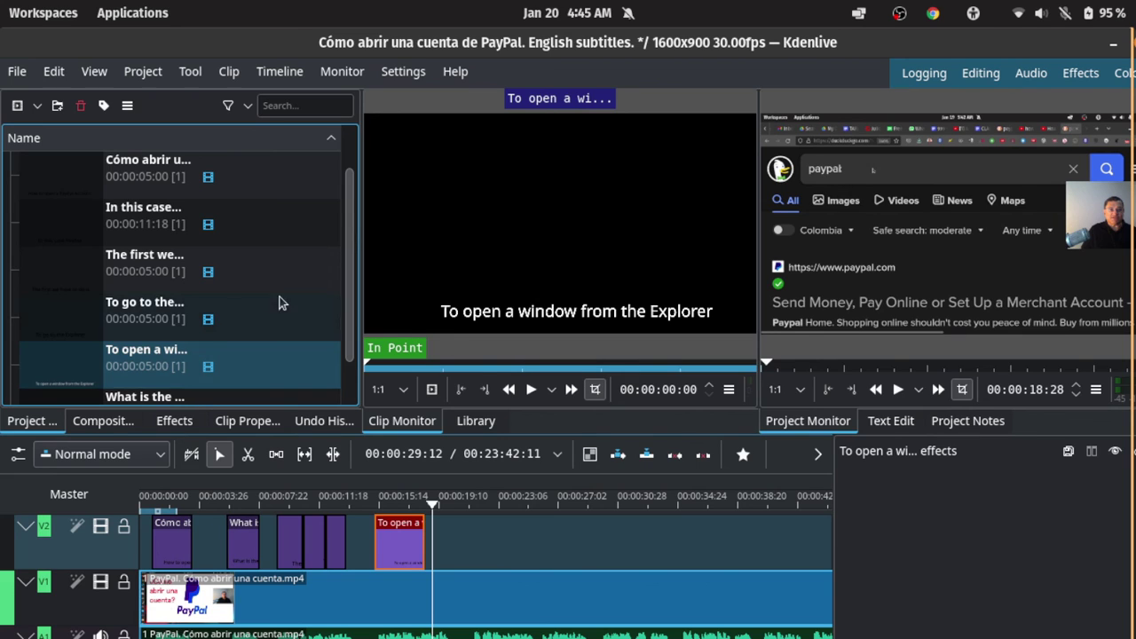
- Start a new title clip in the project bin
scroll(266, 304, down, 1)
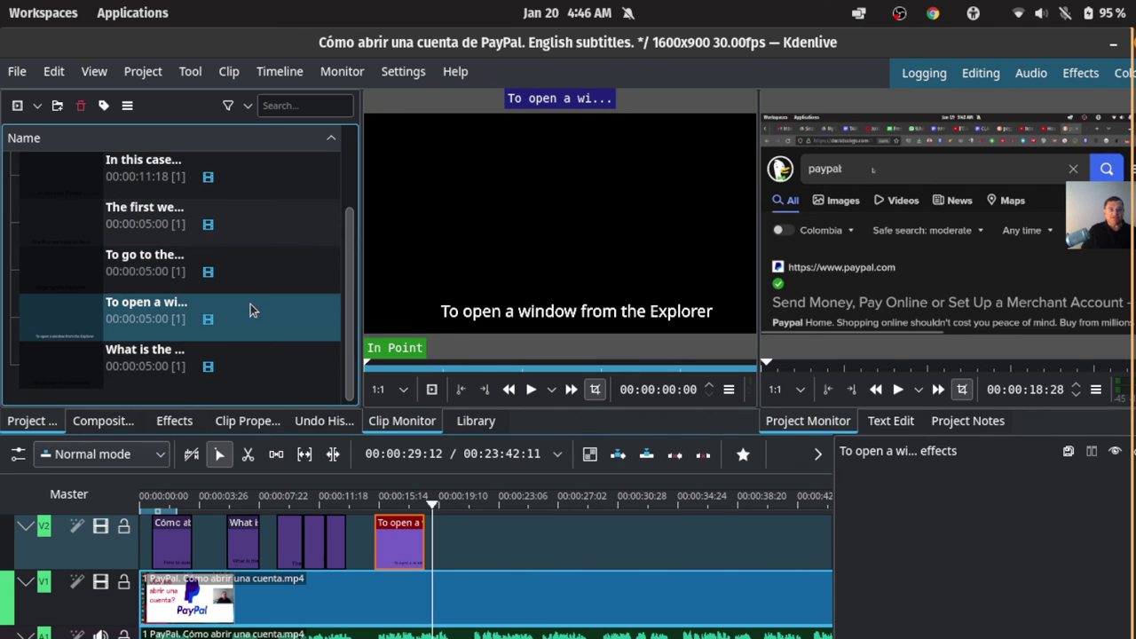
right_click(270, 387)
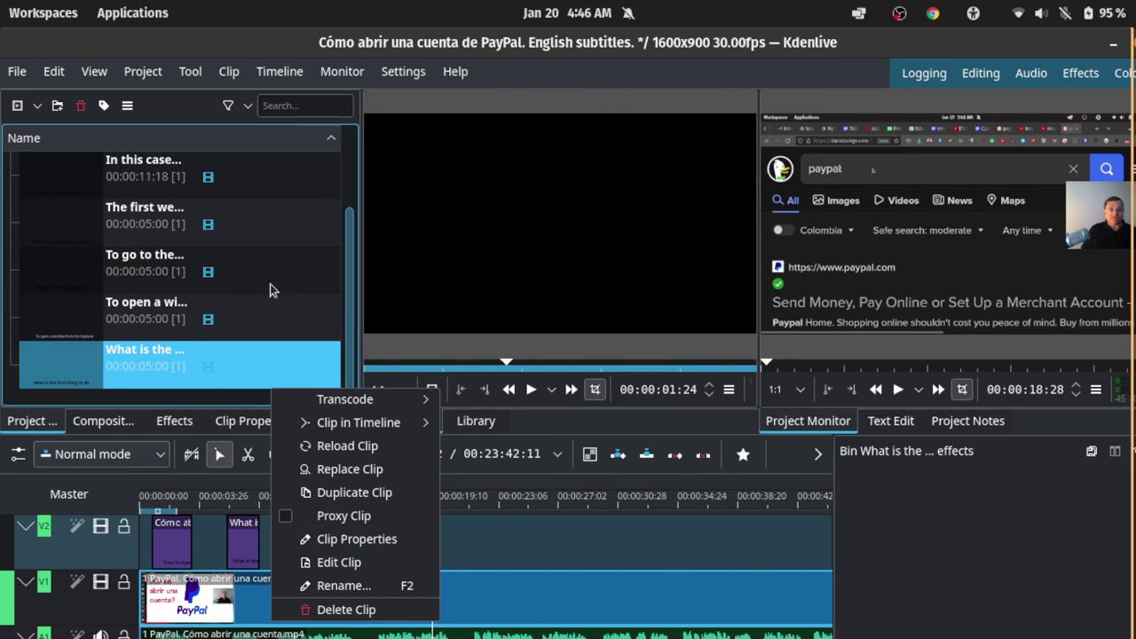
click(89, 264)
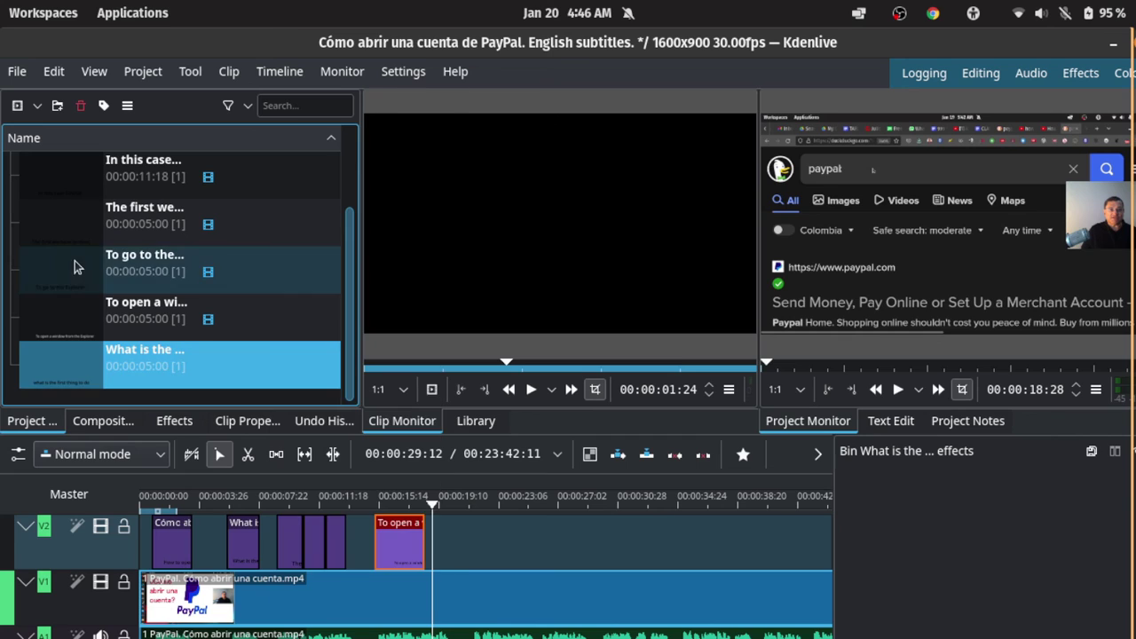
right_click(300, 406)
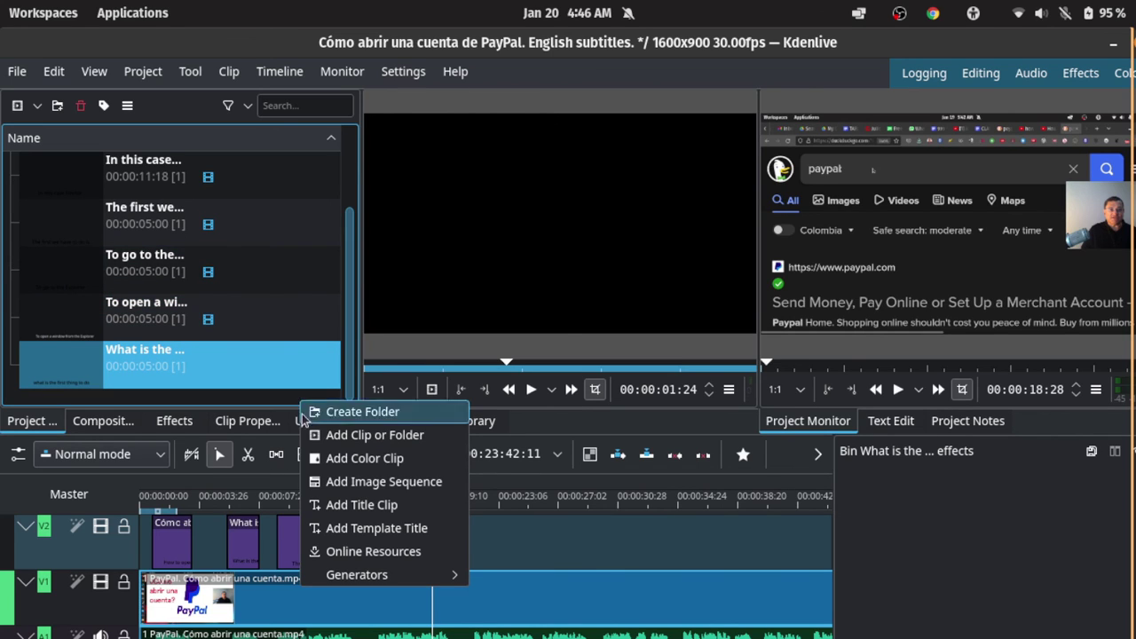
click(409, 506)
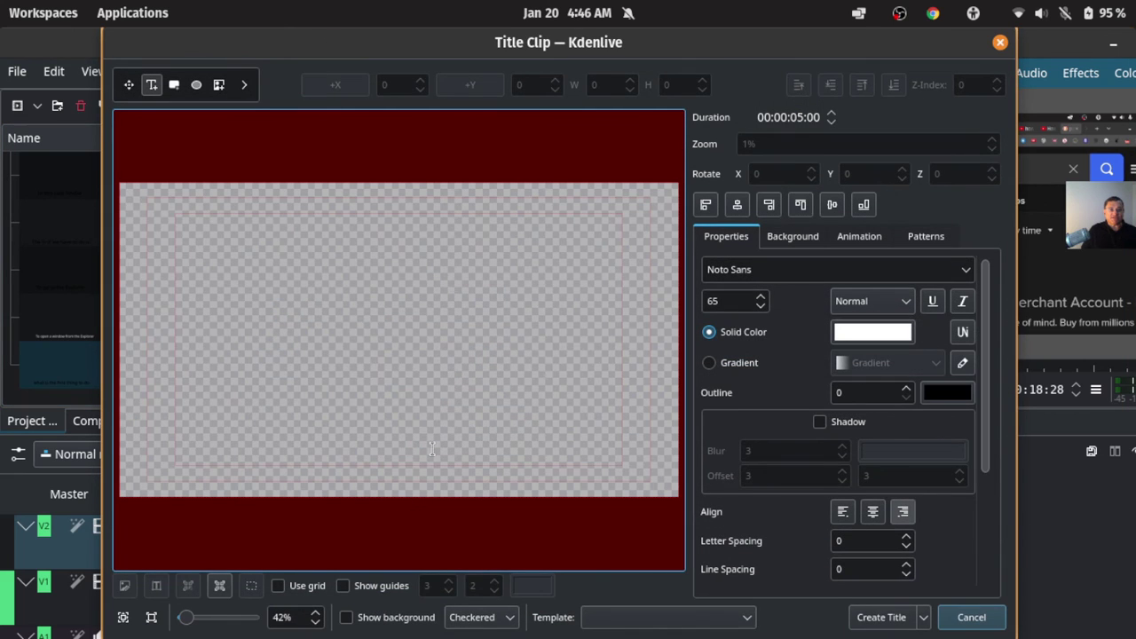
click(289, 351)
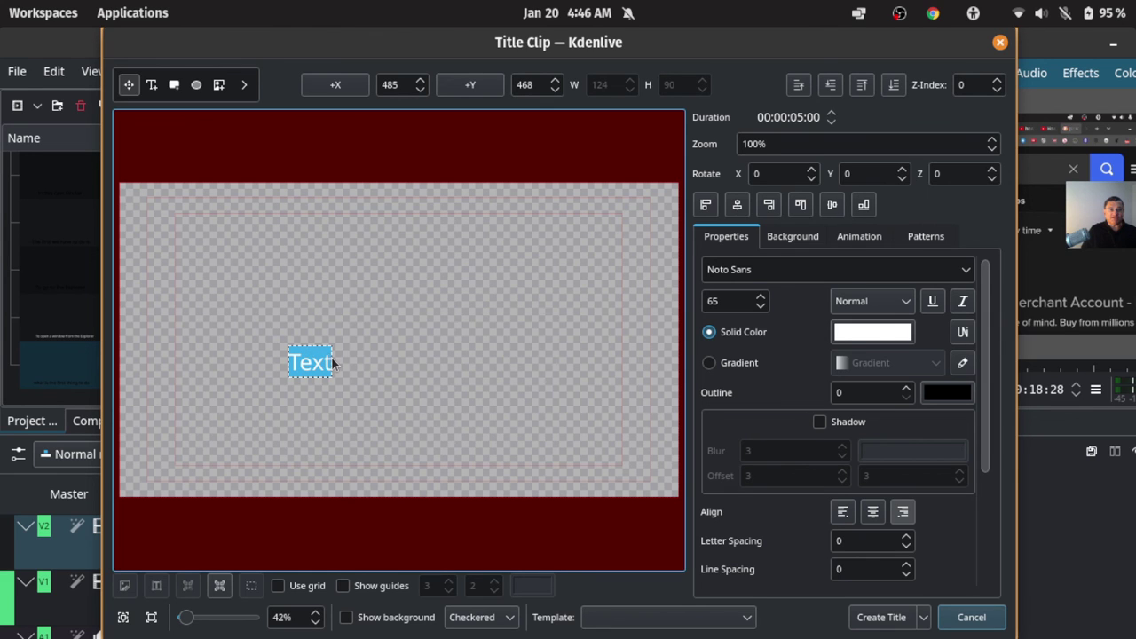
click(307, 346)
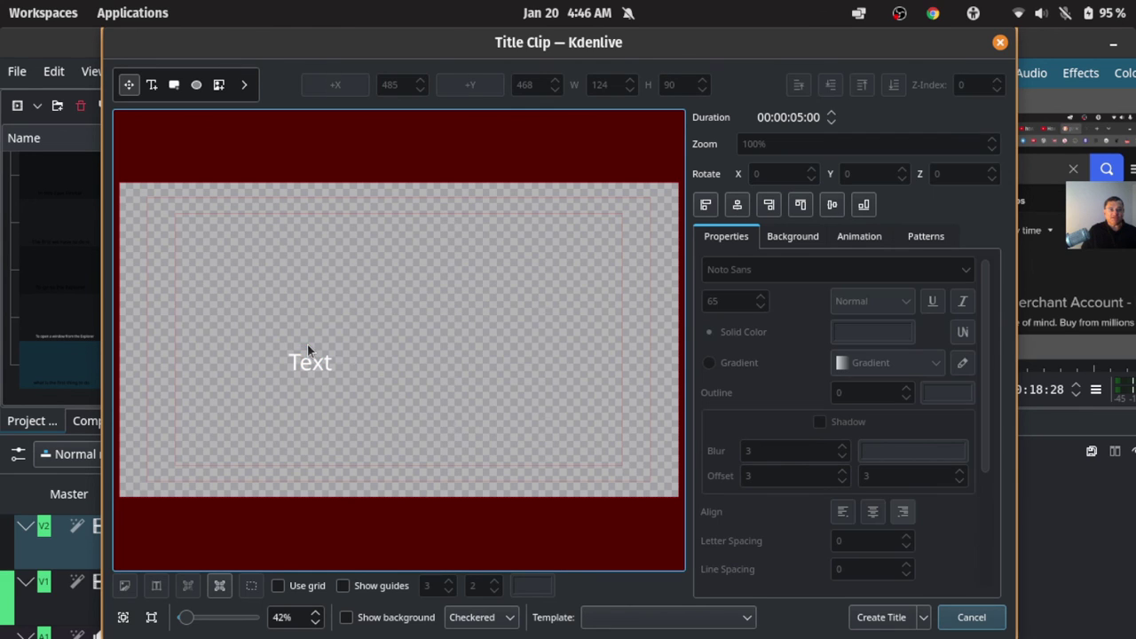
drag(307, 343, 245, 339)
click(302, 358)
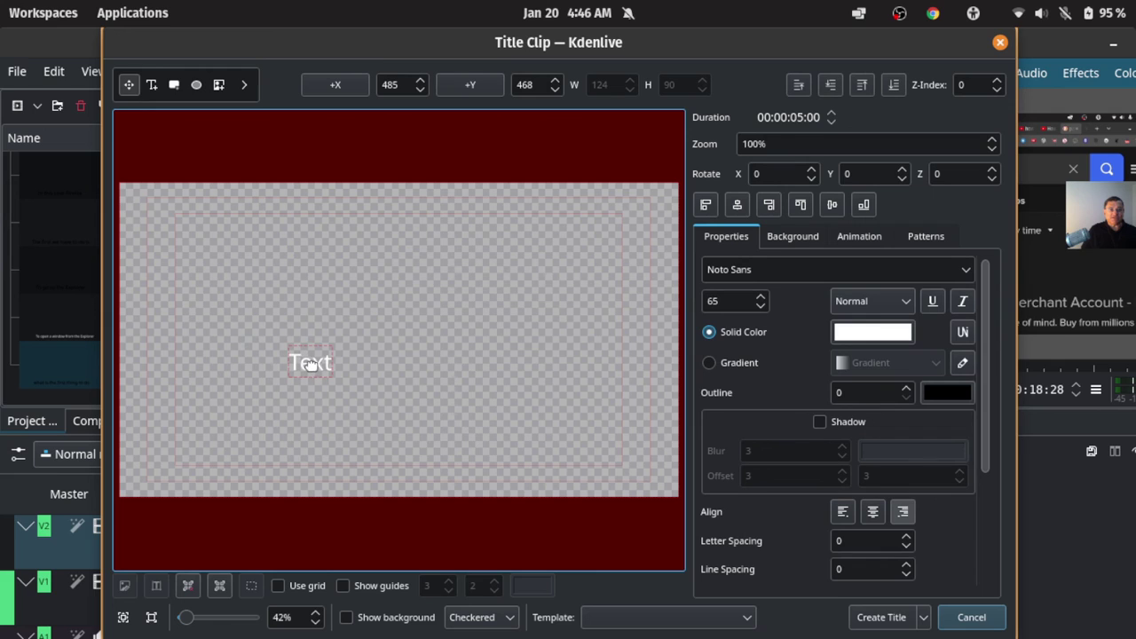
drag(311, 363, 208, 300)
key(Delete)
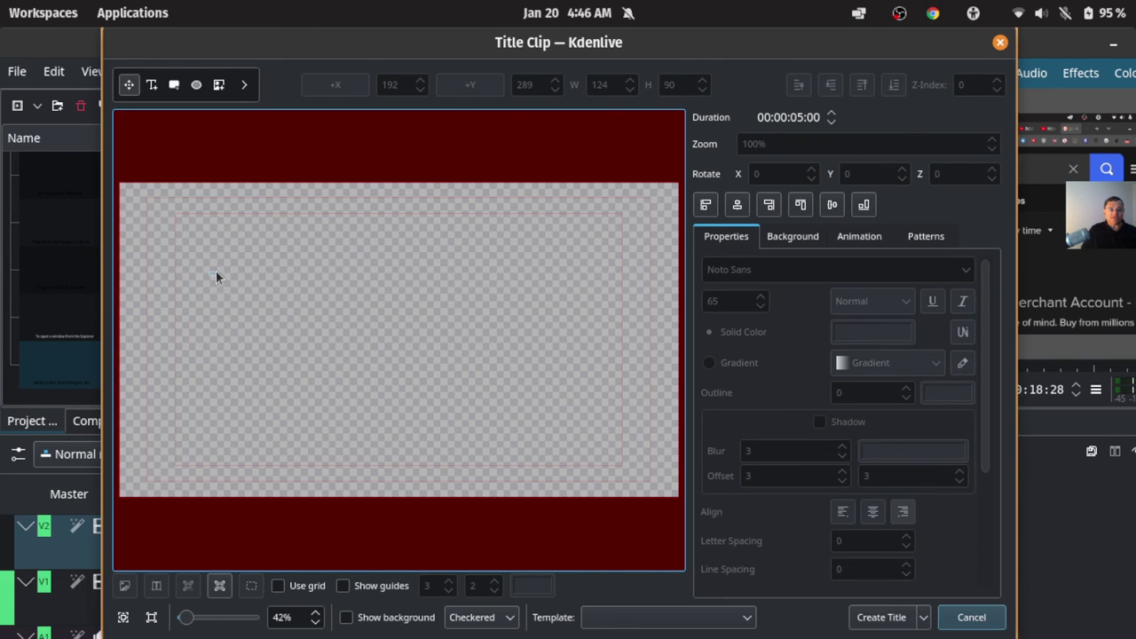
drag(182, 301, 263, 354)
drag(210, 254, 327, 323)
click(950, 618)
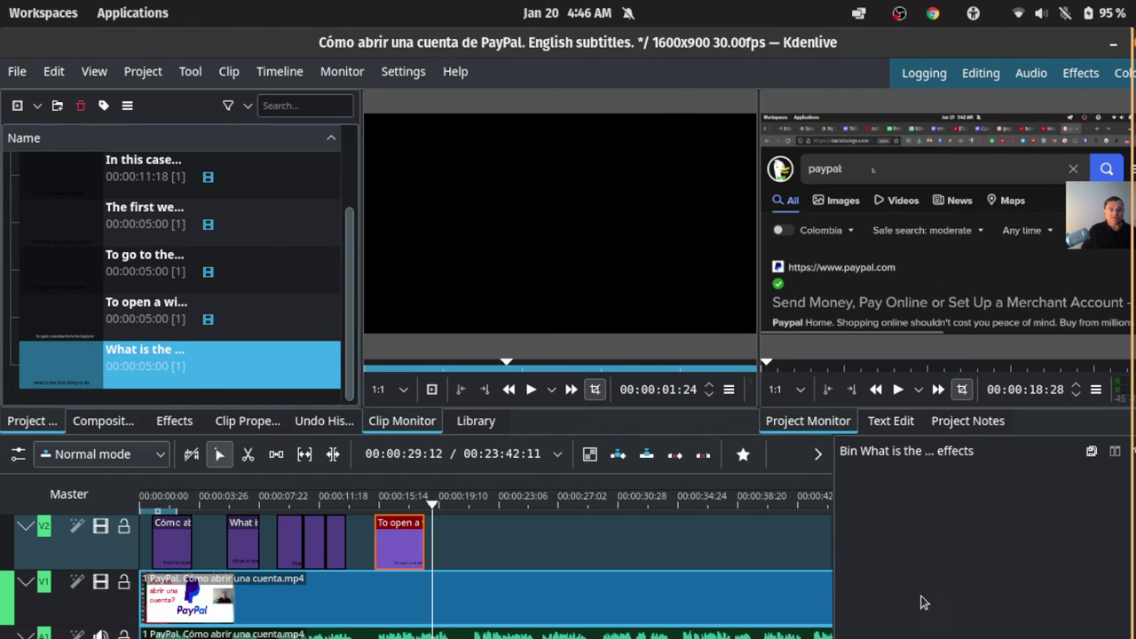
- Start a new title clip in the project bin and add the white text "Thank you for subscribing" in the upper part of the frame
right_click(275, 397)
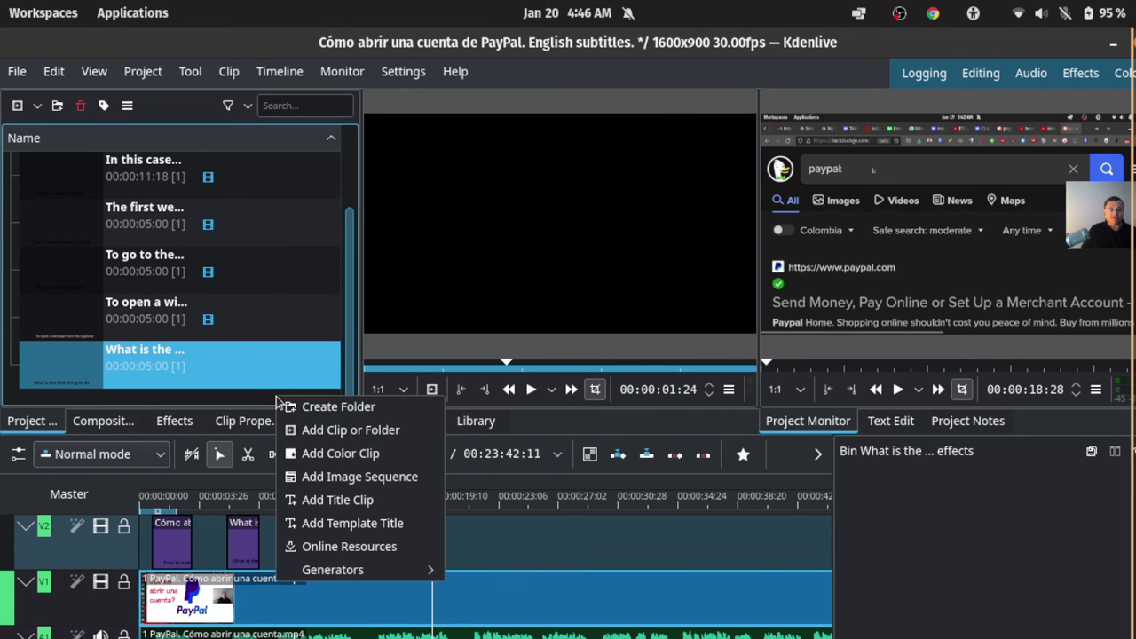
click(342, 503)
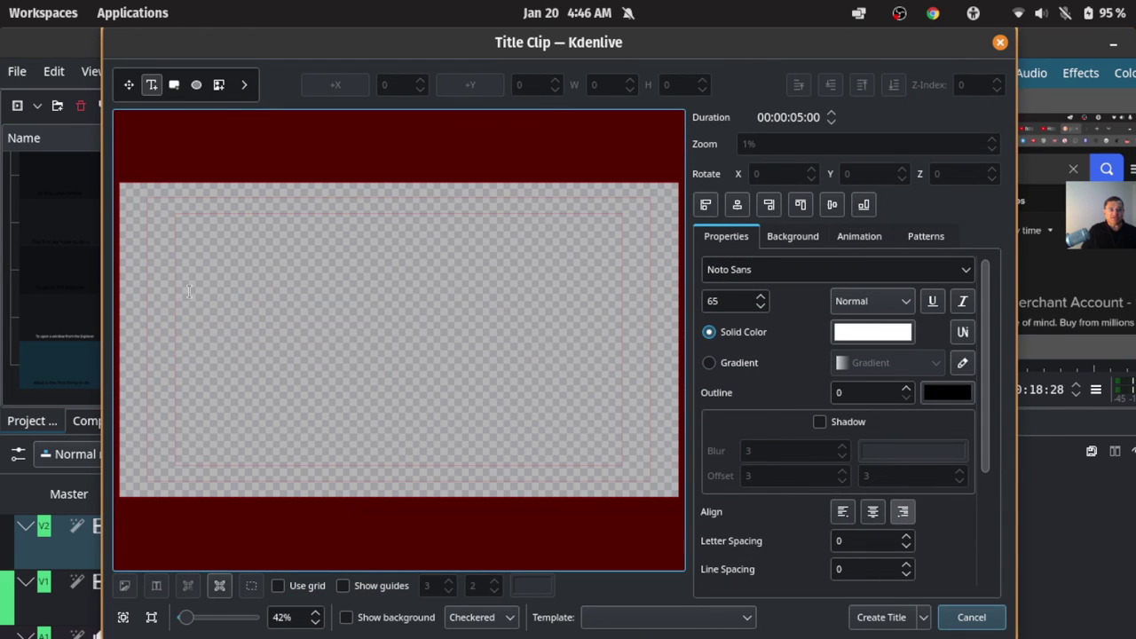
click(185, 266)
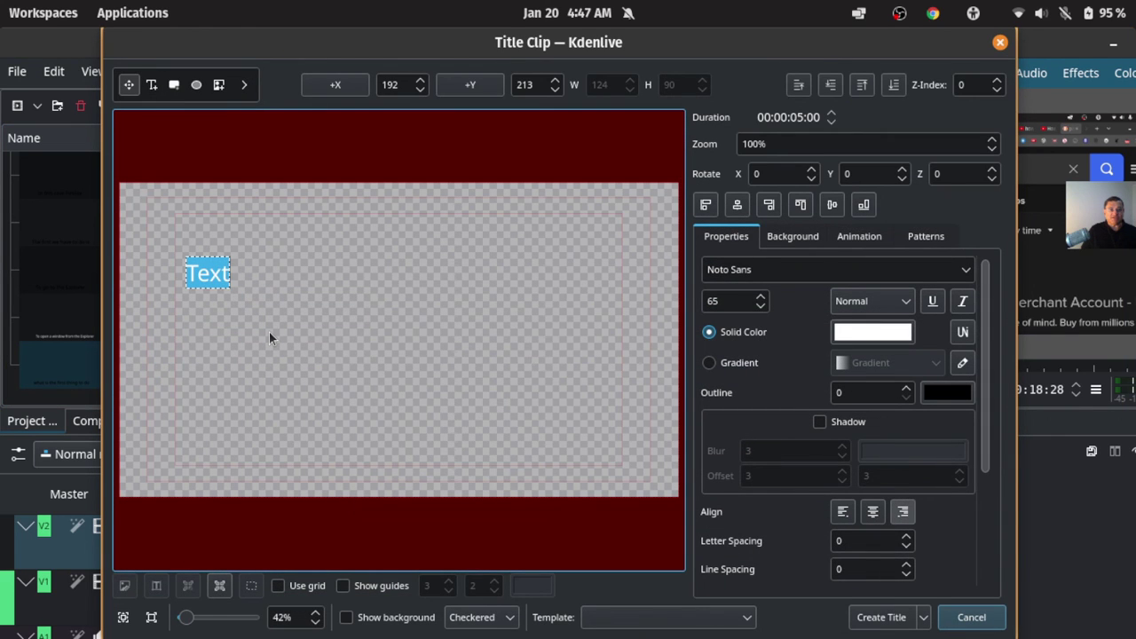
key(BackSpace)
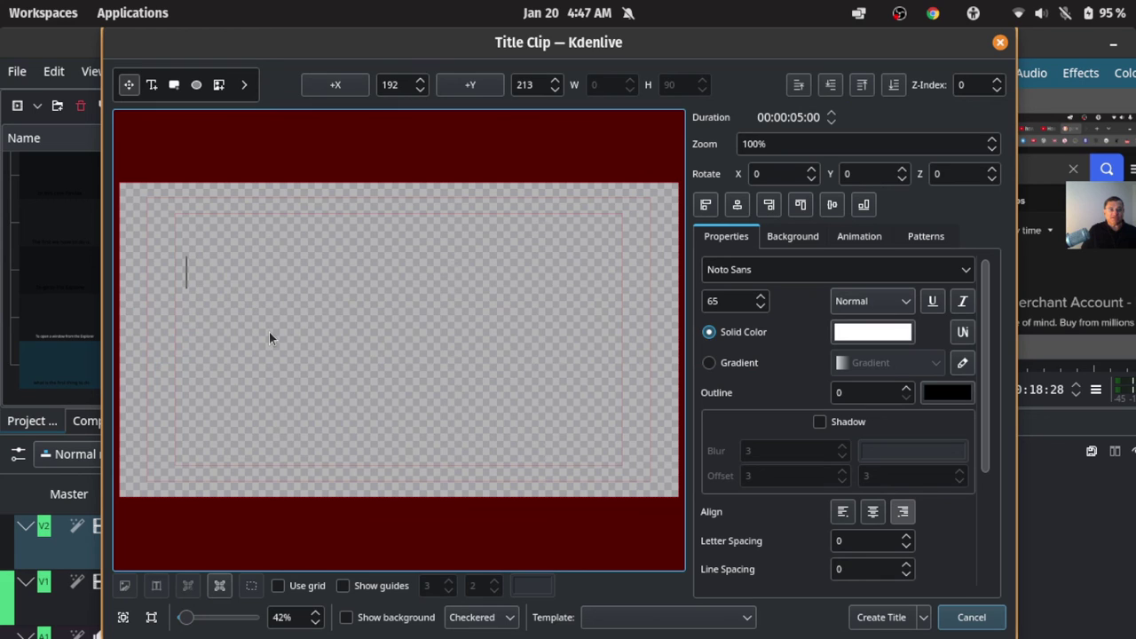
text(Than)
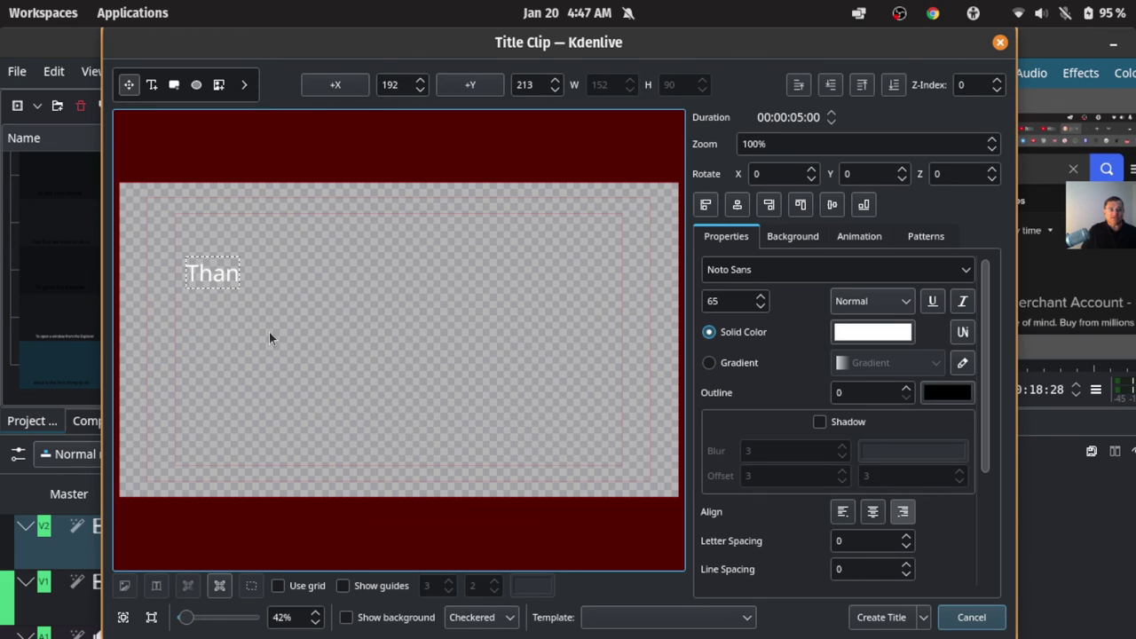
text(k you)
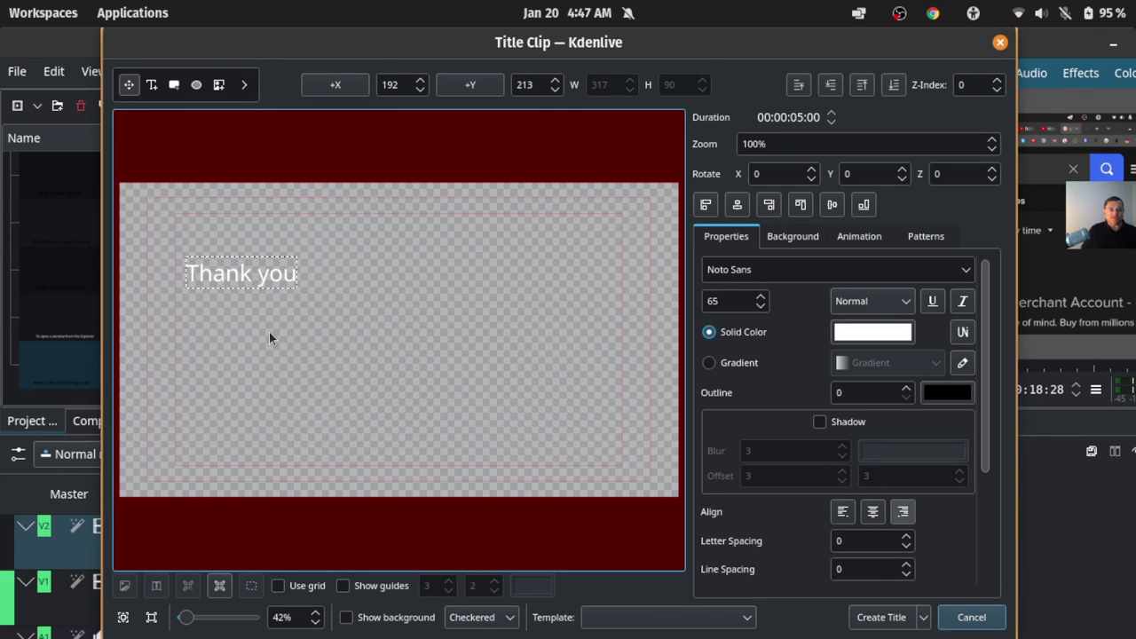
text( for subsc)
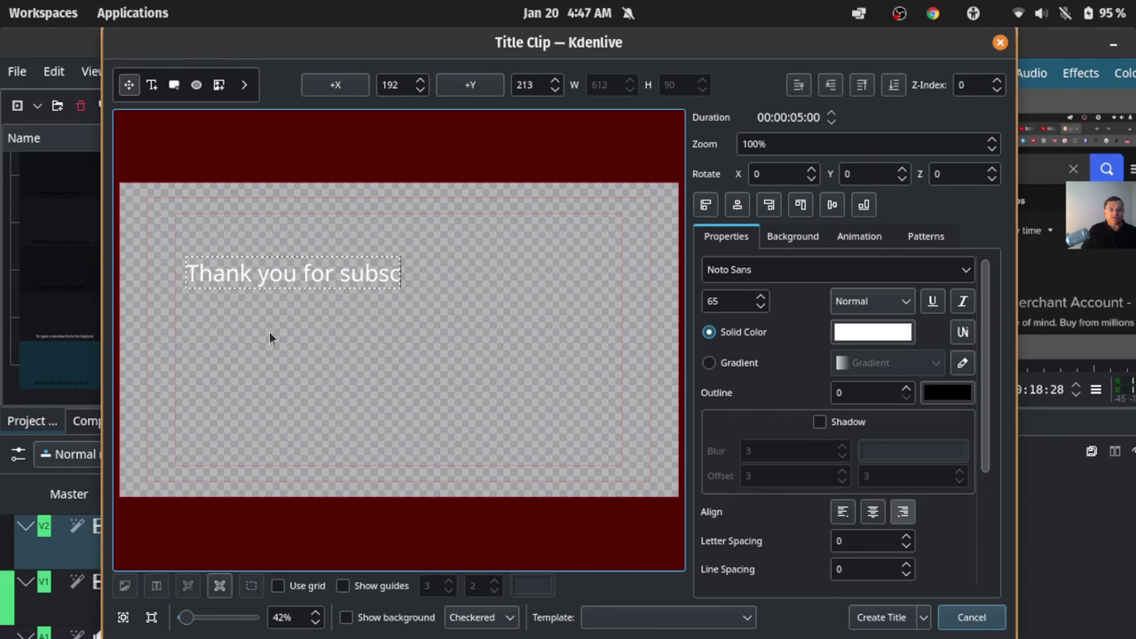
text(ribing)
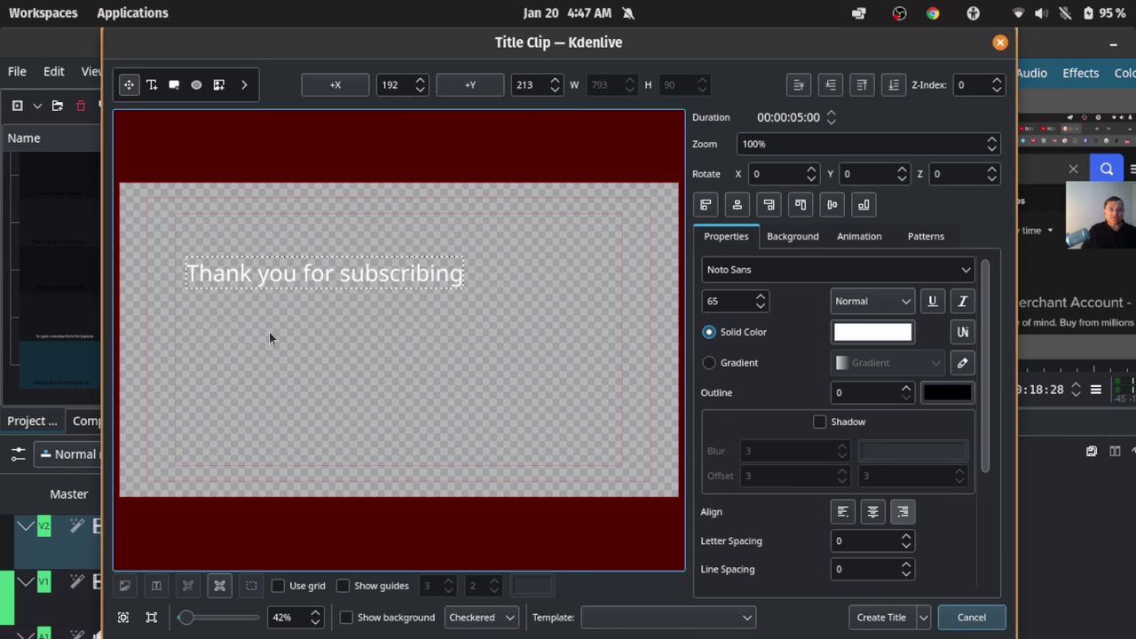